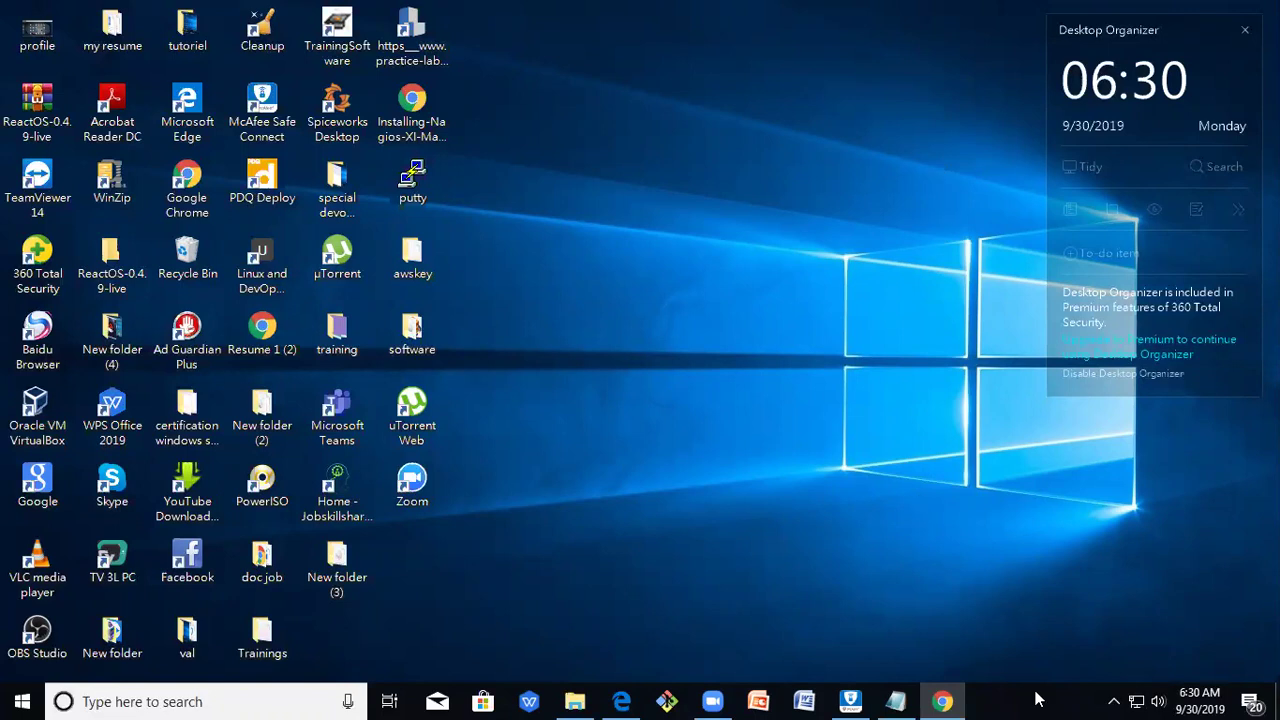
Copy the CentOS 6.4 mirror URL from the tuto1 notes and launch Google Chrome.
{"action": "left_click", "coordinate": [897, 701]}
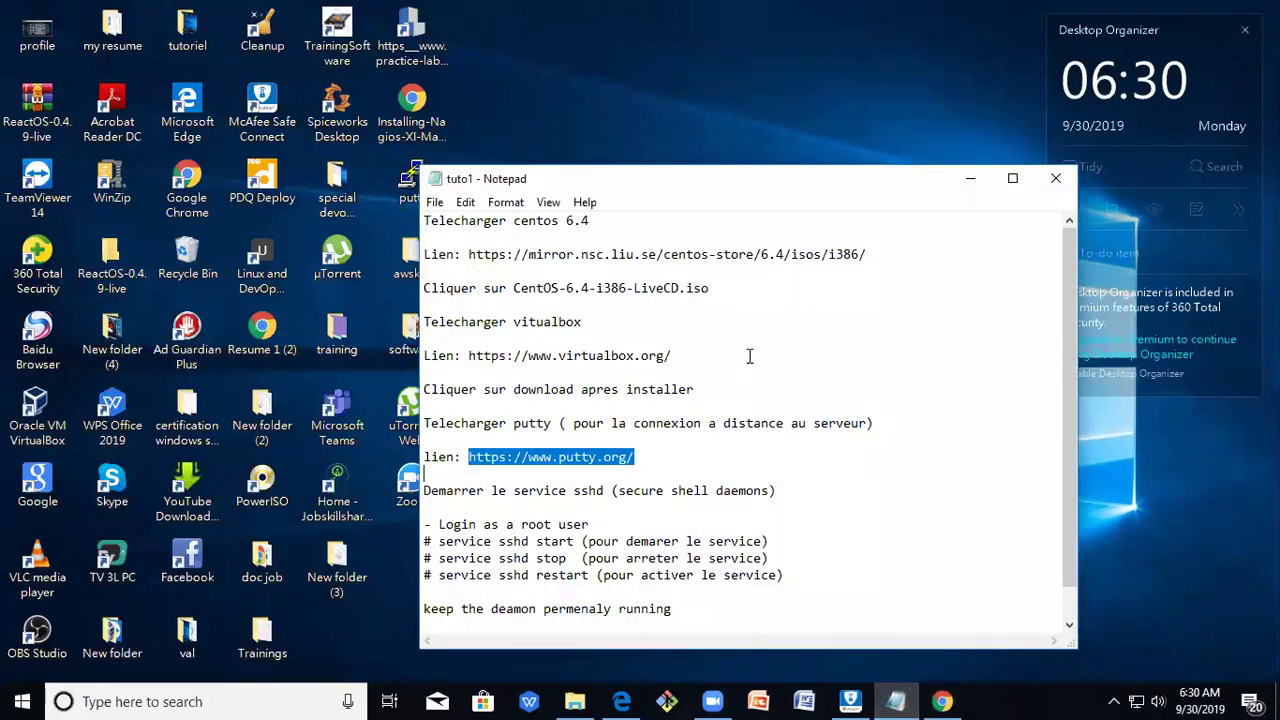
{"action": "left_click", "coordinate": [727, 319]}
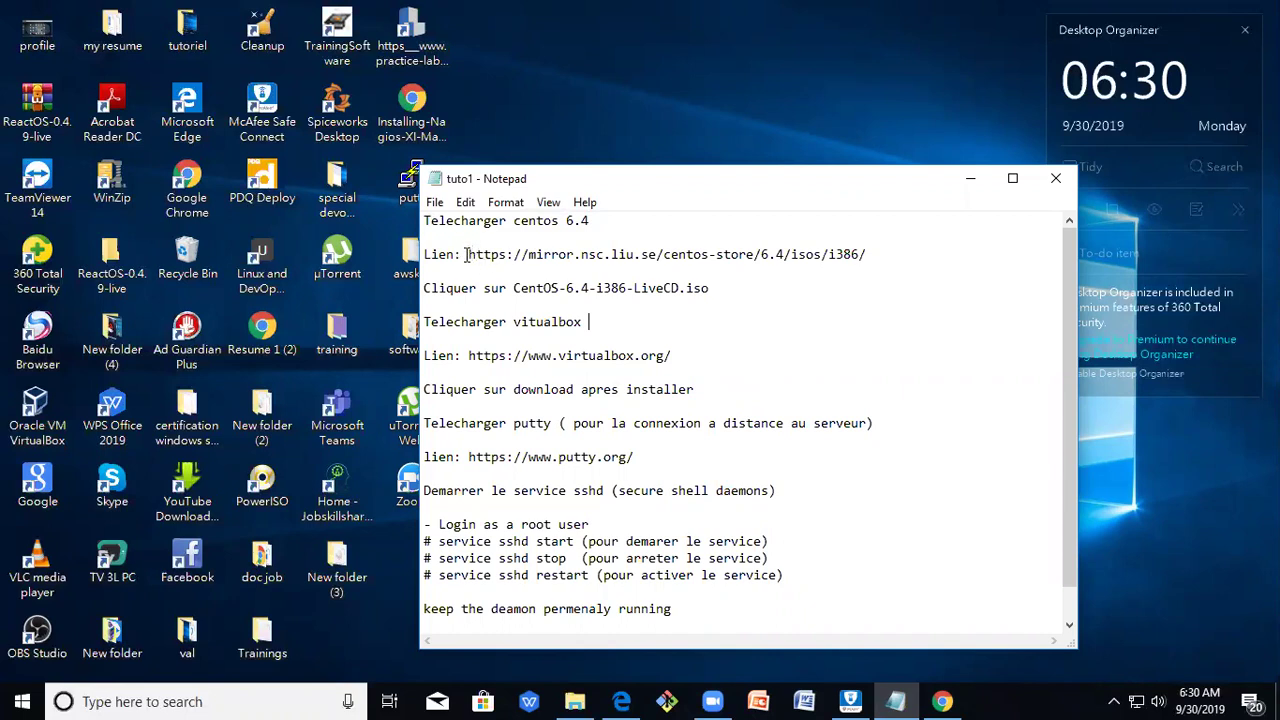
{"action": "left_click_drag", "start_coordinate": [466, 254], "coordinate": [620, 268]}
{"action": "right_click", "coordinate": [723, 252]}
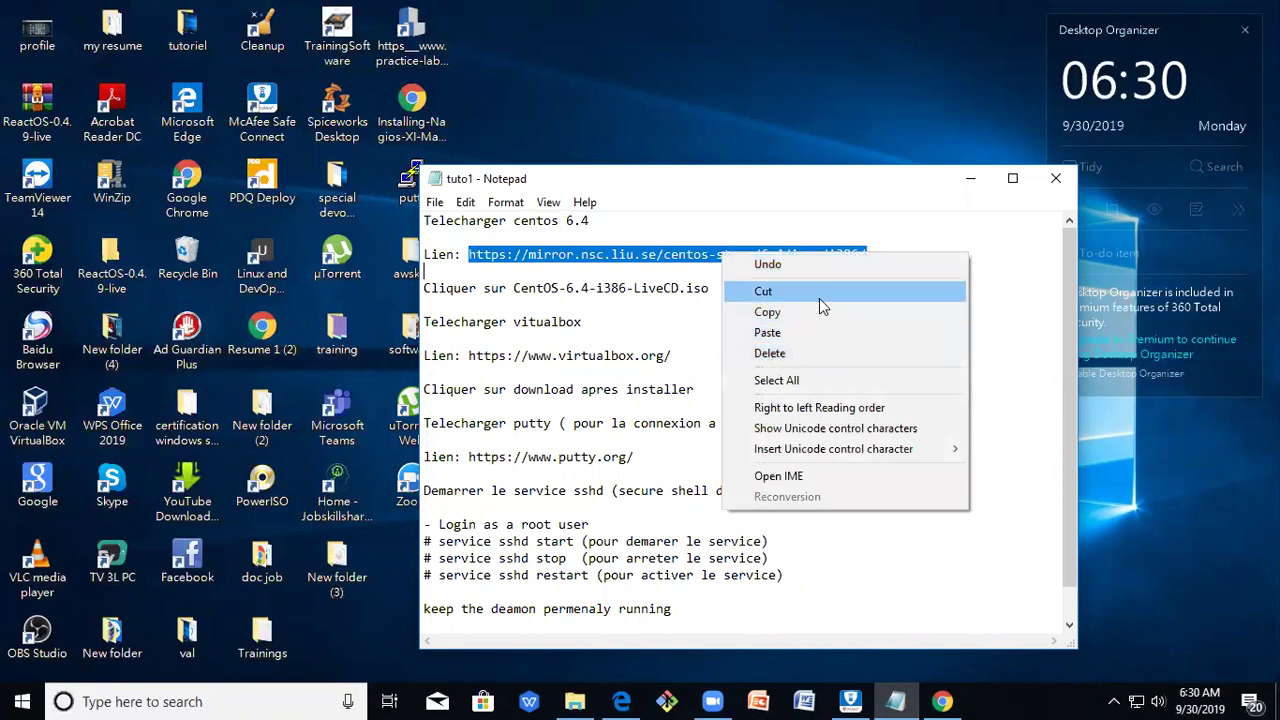
{"action": "left_click", "coordinate": [829, 313]}
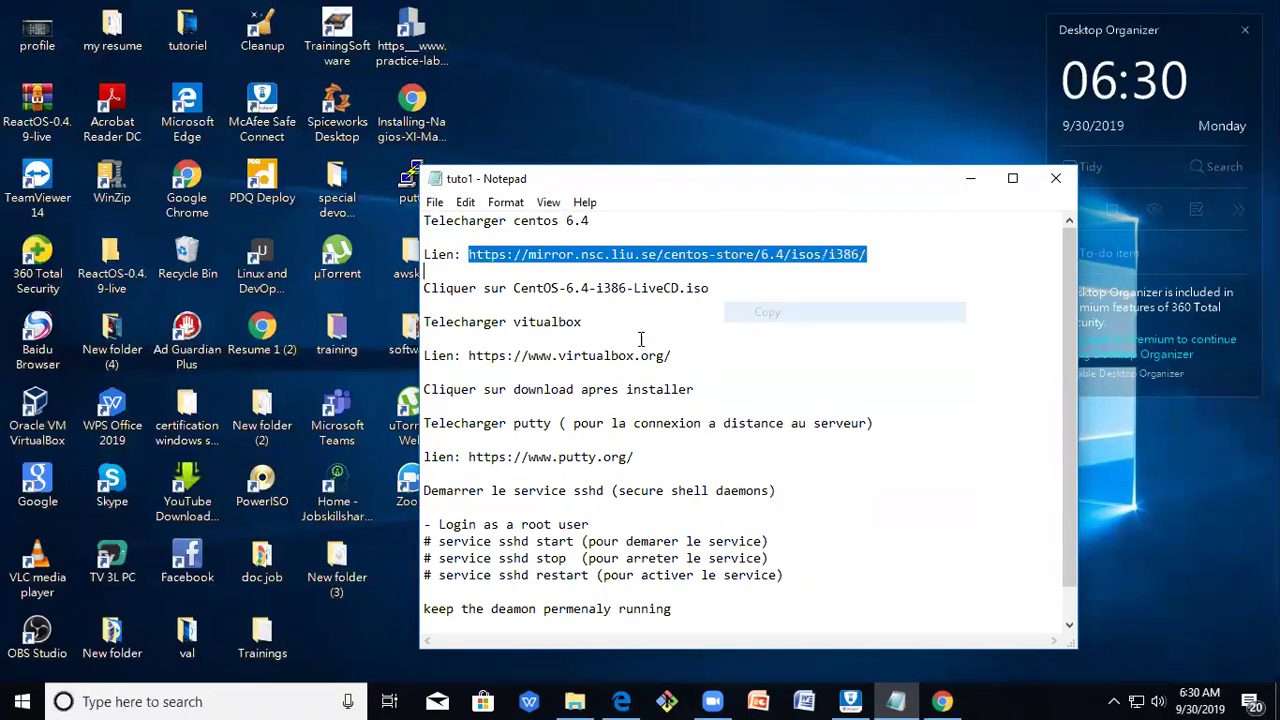
{"action": "double_click", "coordinate": [203, 207]}
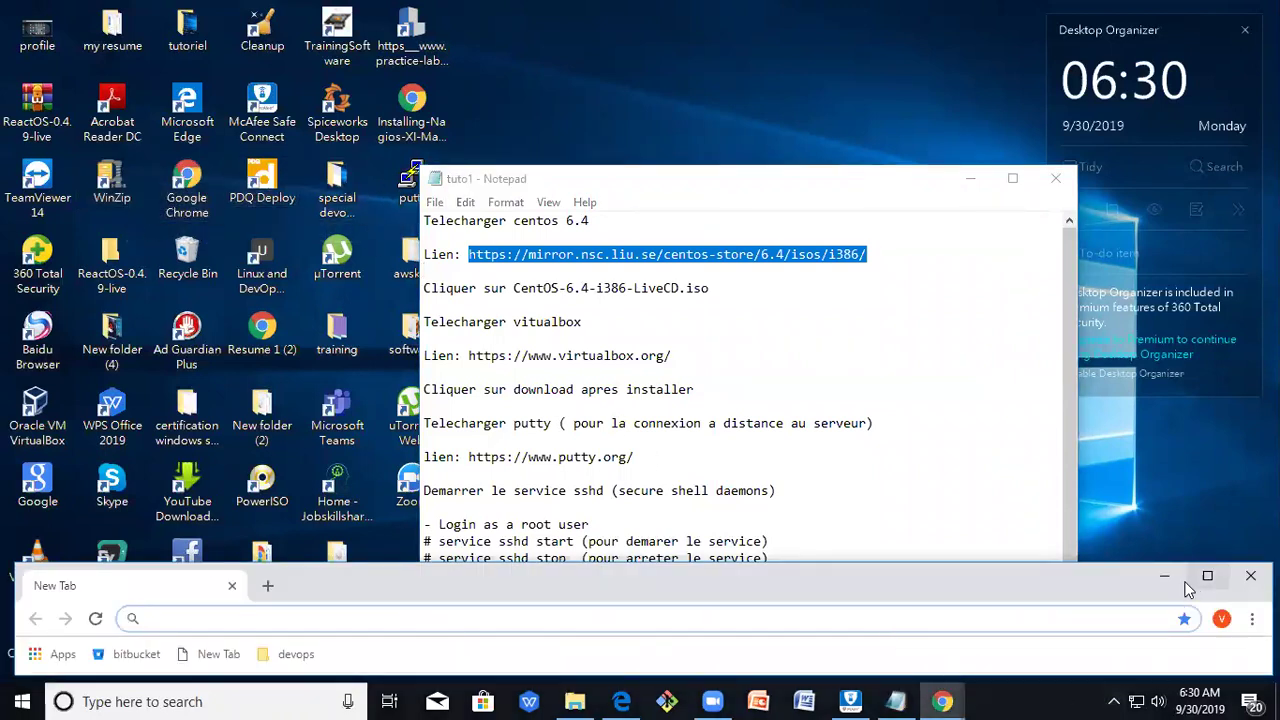
Maximize Chrome and load the pasted CentOS 6.4 mirror index page.
{"action": "double_click", "coordinate": [1111, 581]}
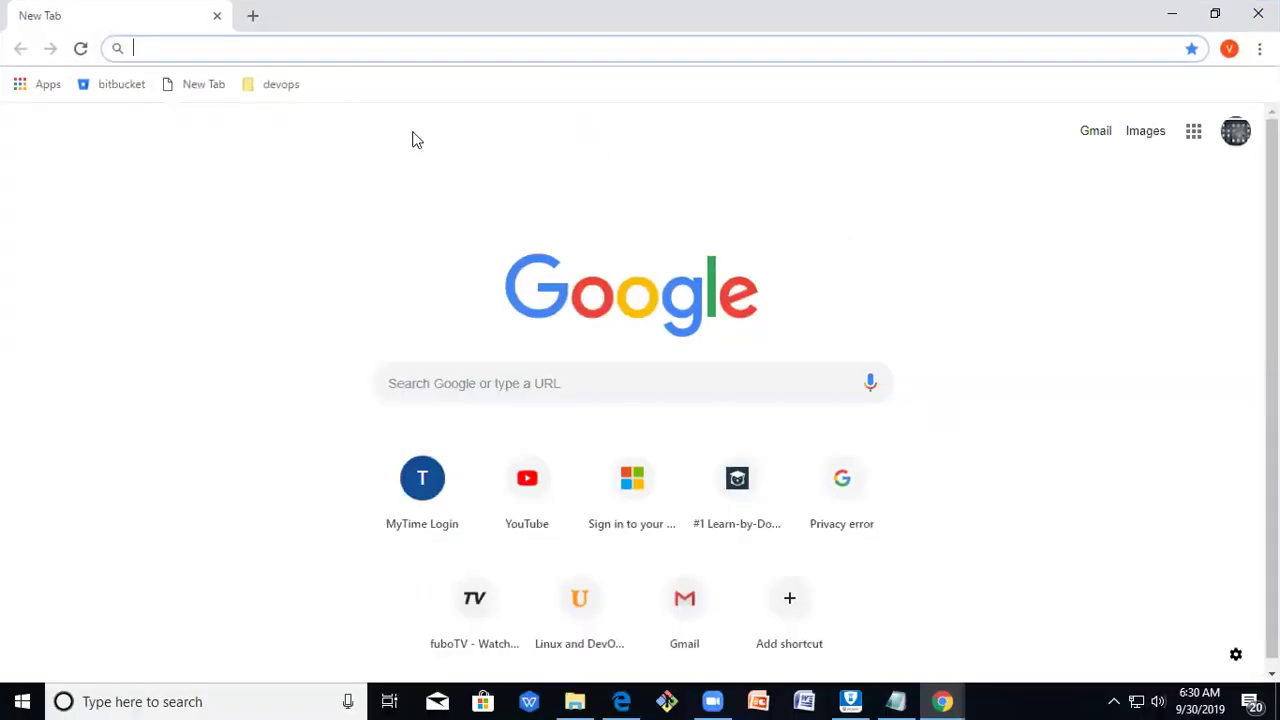
{"action": "right_click", "coordinate": [309, 52]}
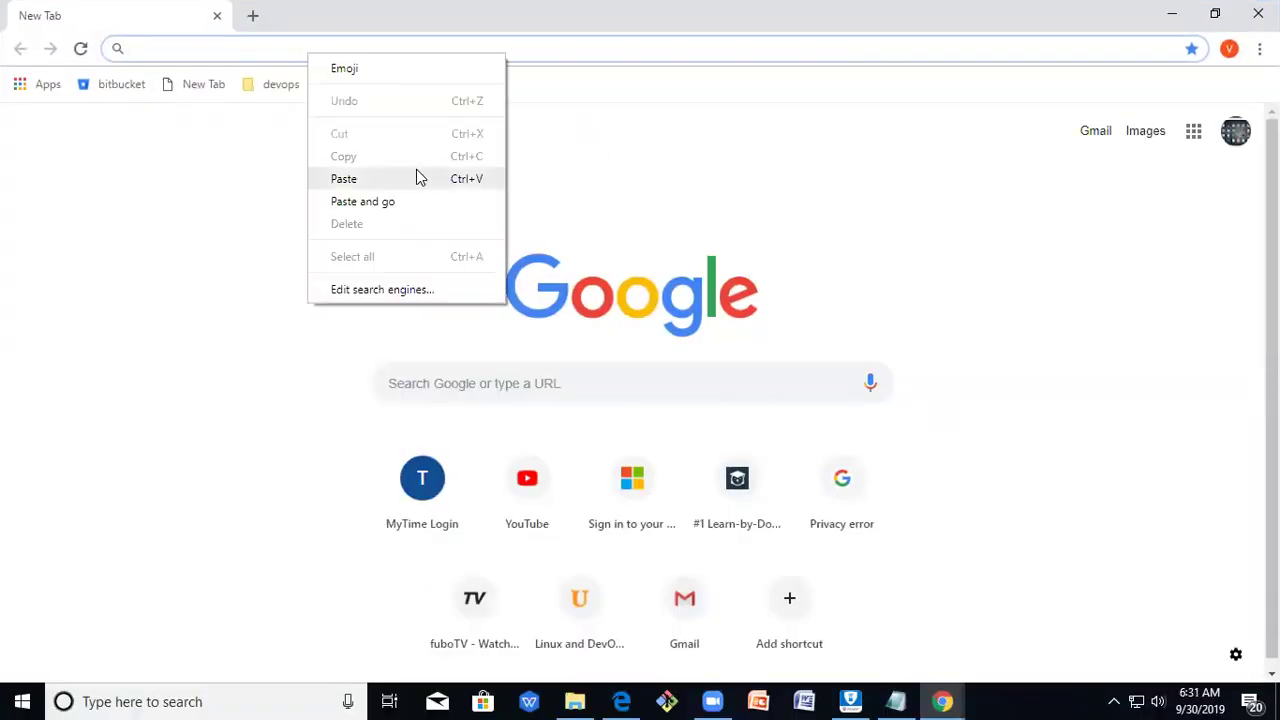
{"action": "left_click", "coordinate": [343, 178]}
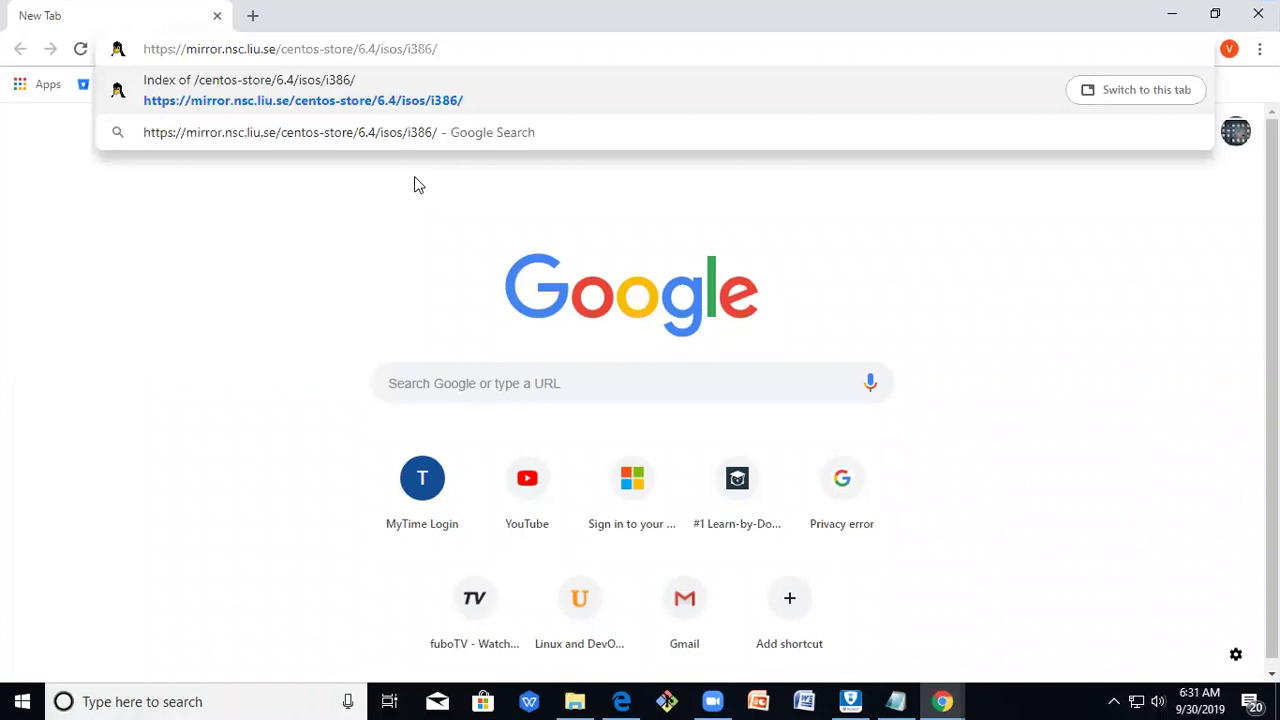
{"action": "key", "text": "Return"}
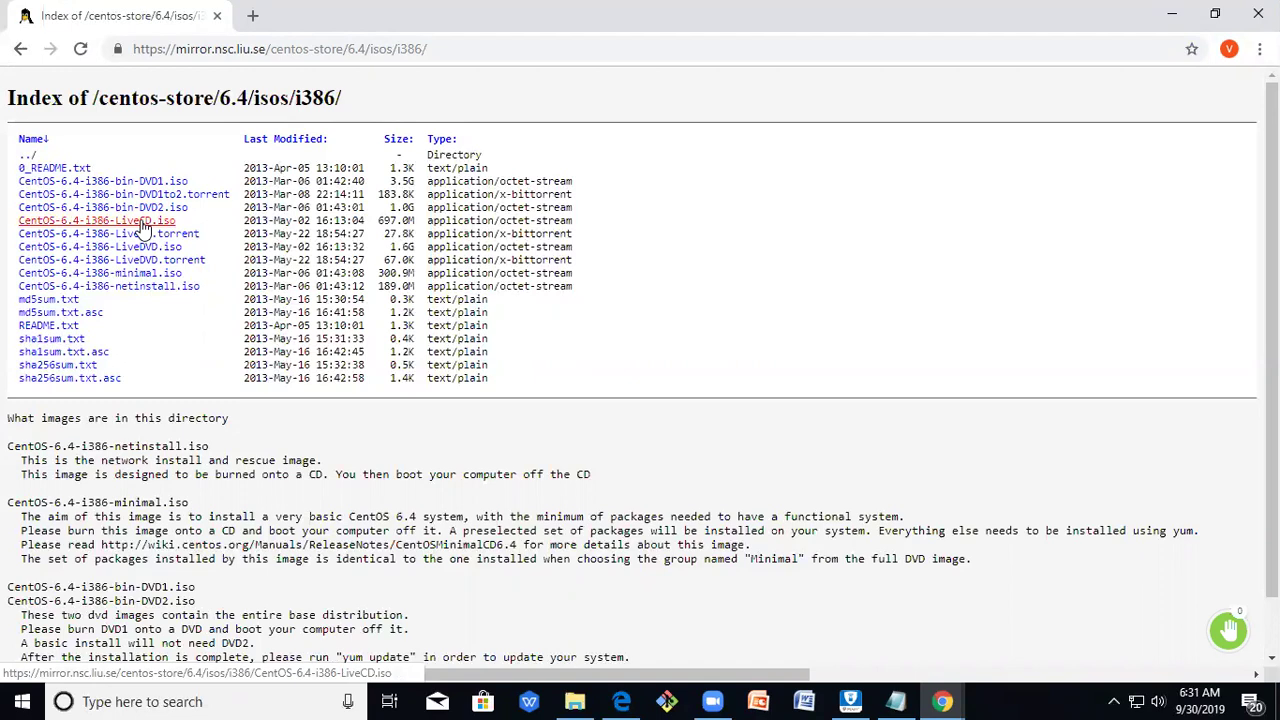
Start downloading CentOS-6.4-i386-LiveCD.iso, then cancel the download.
{"action": "left_click", "coordinate": [143, 227]}
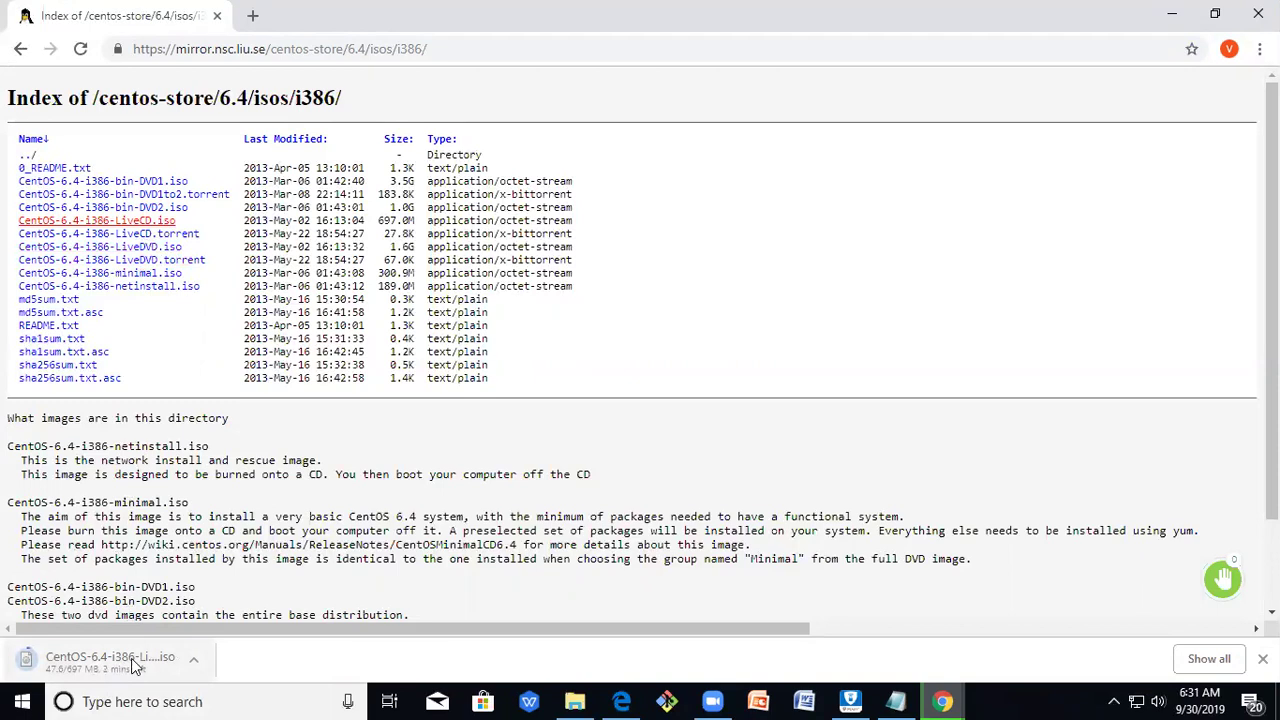
{"action": "left_click", "coordinate": [193, 662]}
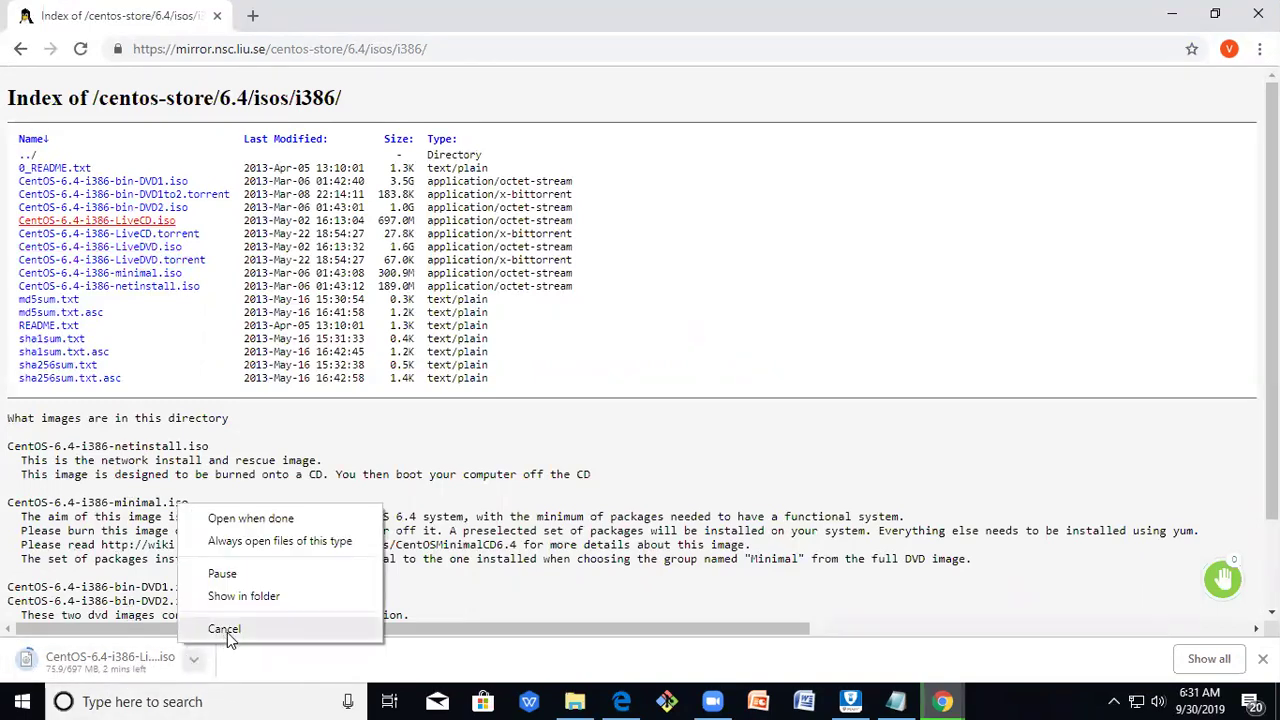
{"action": "left_click", "coordinate": [226, 630]}
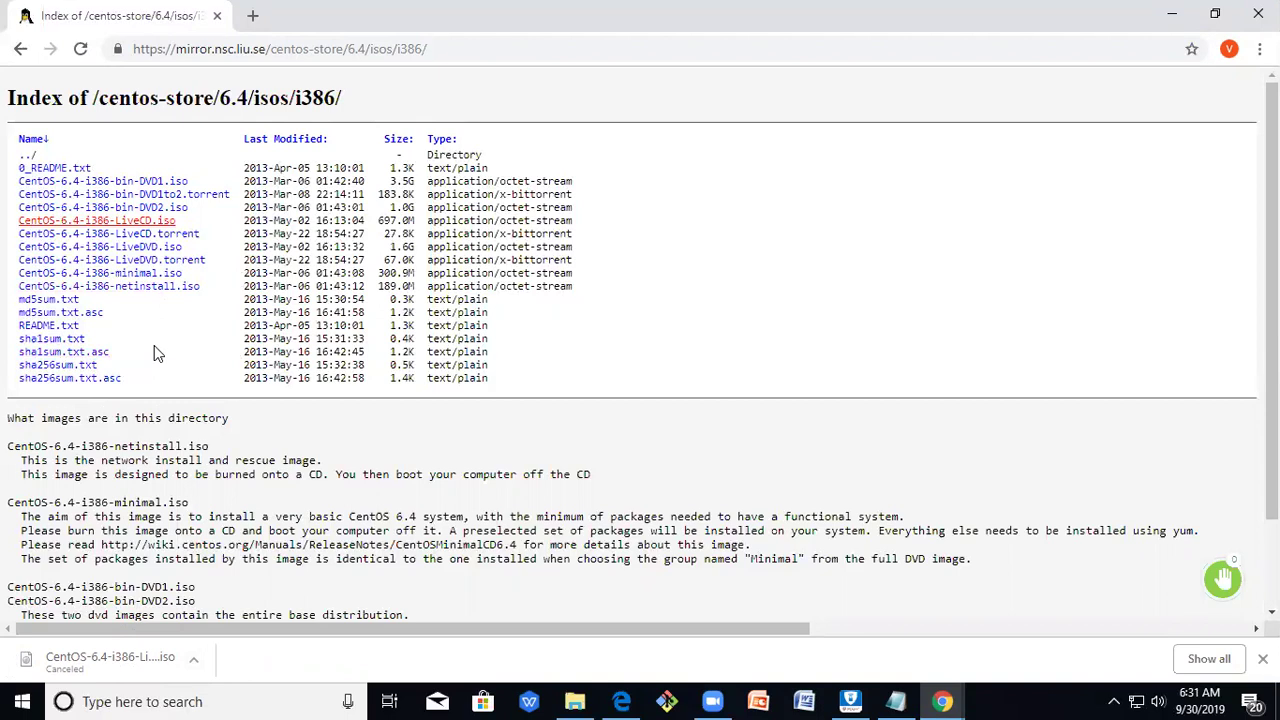
Open a new Chrome tab and copy the virtualbox.org URL from the notes.
{"action": "left_click", "coordinate": [252, 15]}
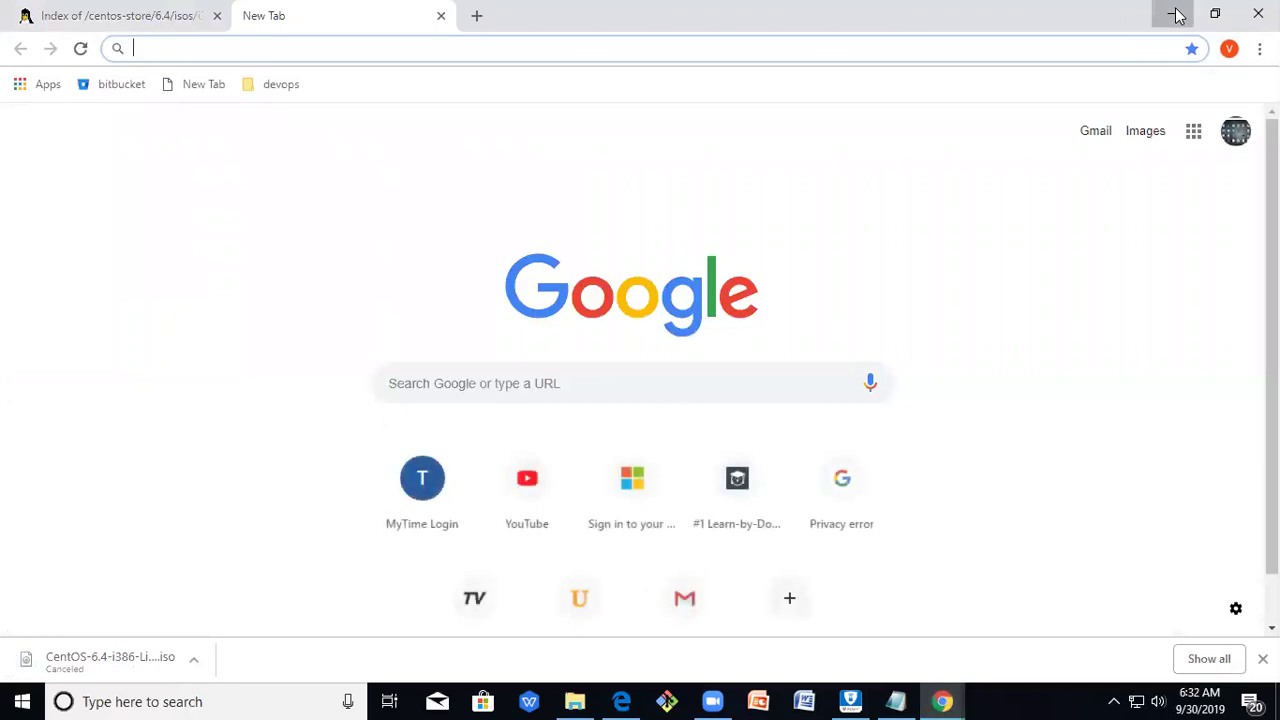
{"action": "left_click", "coordinate": [1172, 14]}
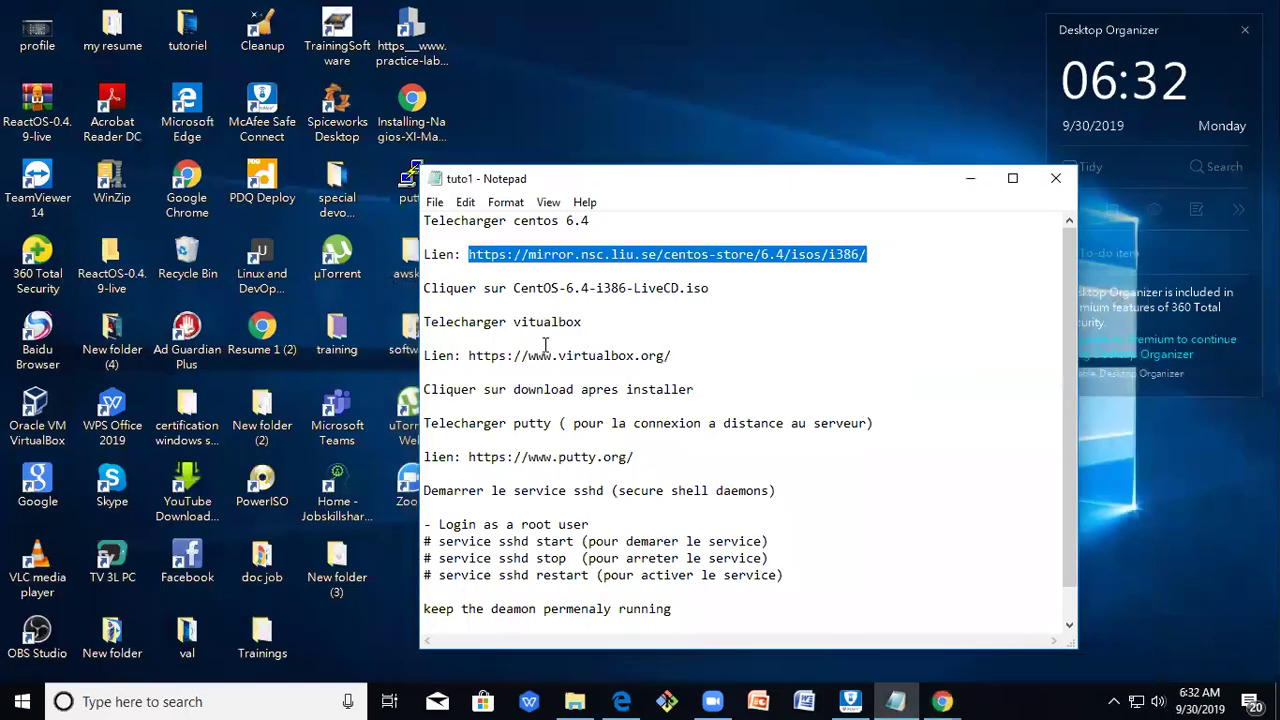
{"action": "left_click", "coordinate": [620, 335]}
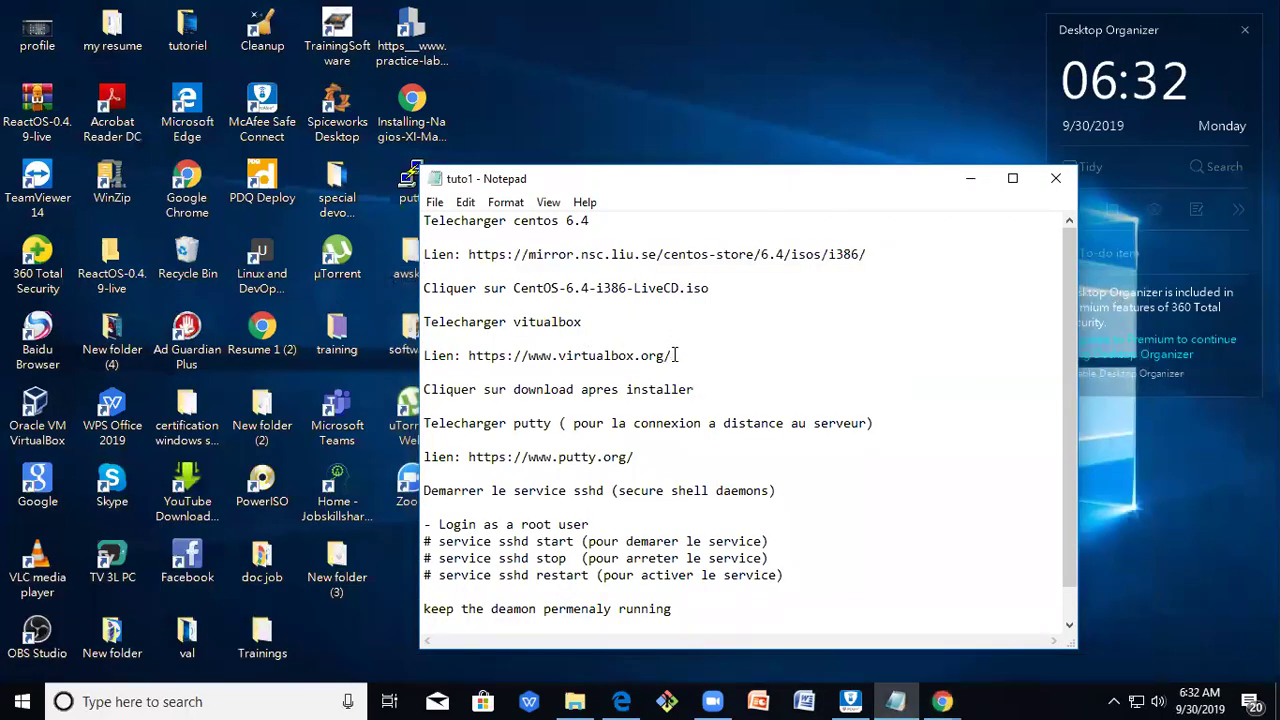
{"action": "left_click_drag", "start_coordinate": [676, 355], "coordinate": [470, 360]}
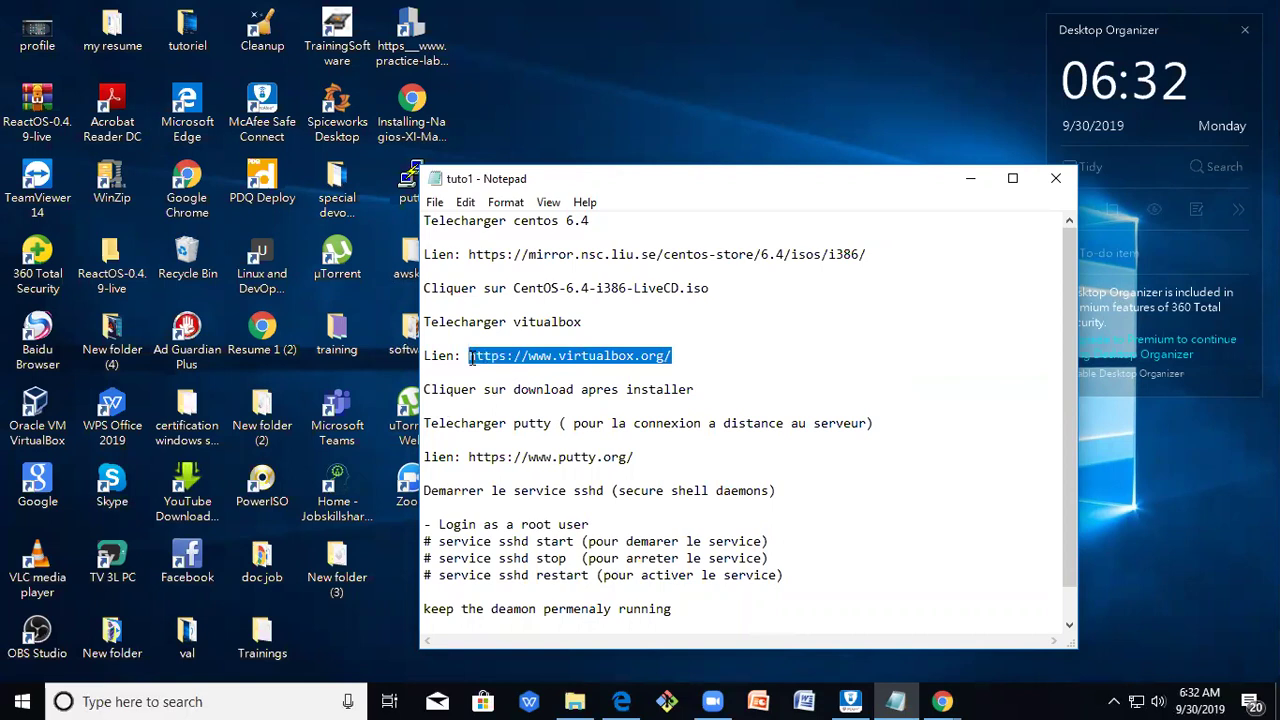
{"action": "right_click", "coordinate": [482, 357]}
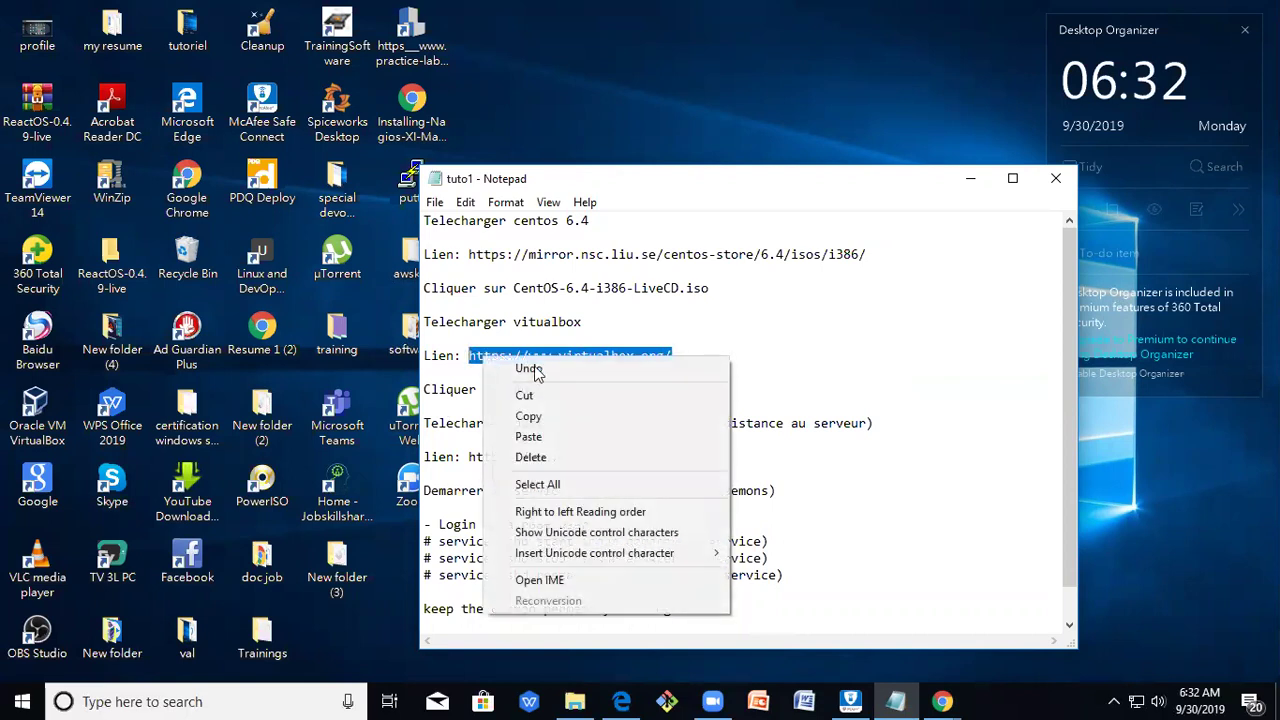
{"action": "left_click", "coordinate": [586, 416]}
Paste the VirtualBox URL into the new tab's address bar and load the homepage.
{"action": "mouse_move", "coordinate": [938, 700]}
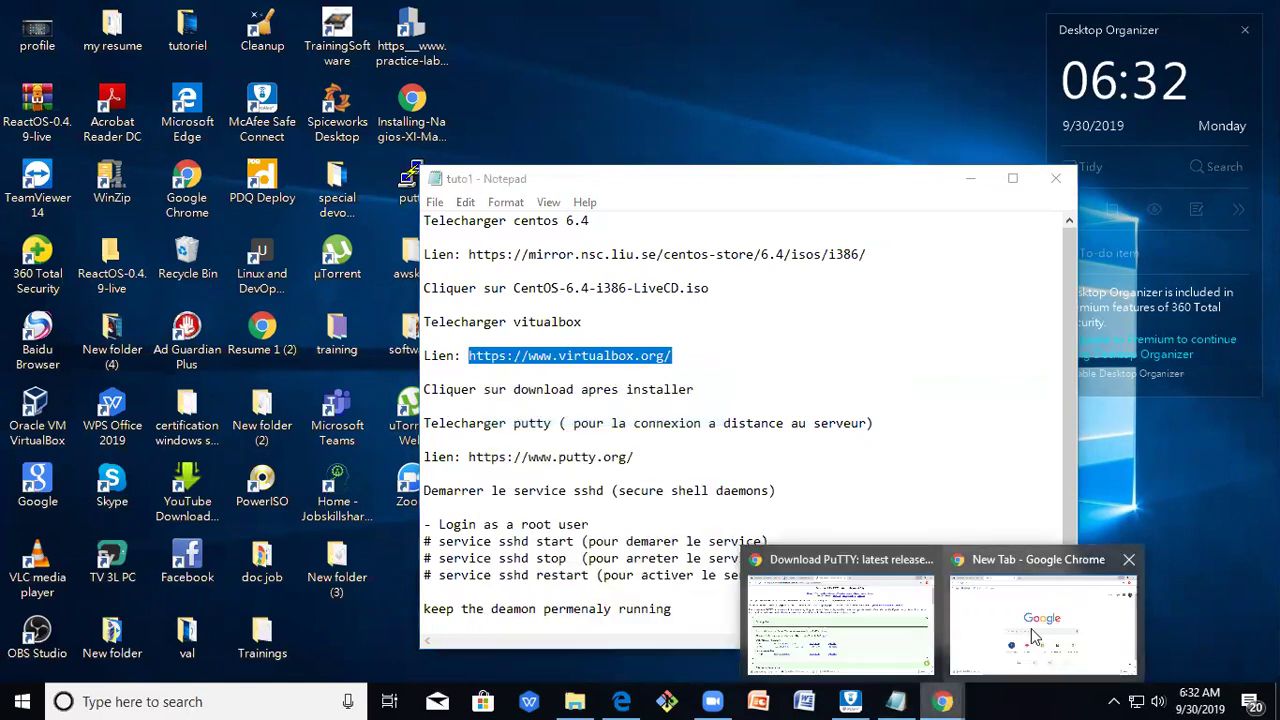
{"action": "left_click", "coordinate": [1034, 630]}
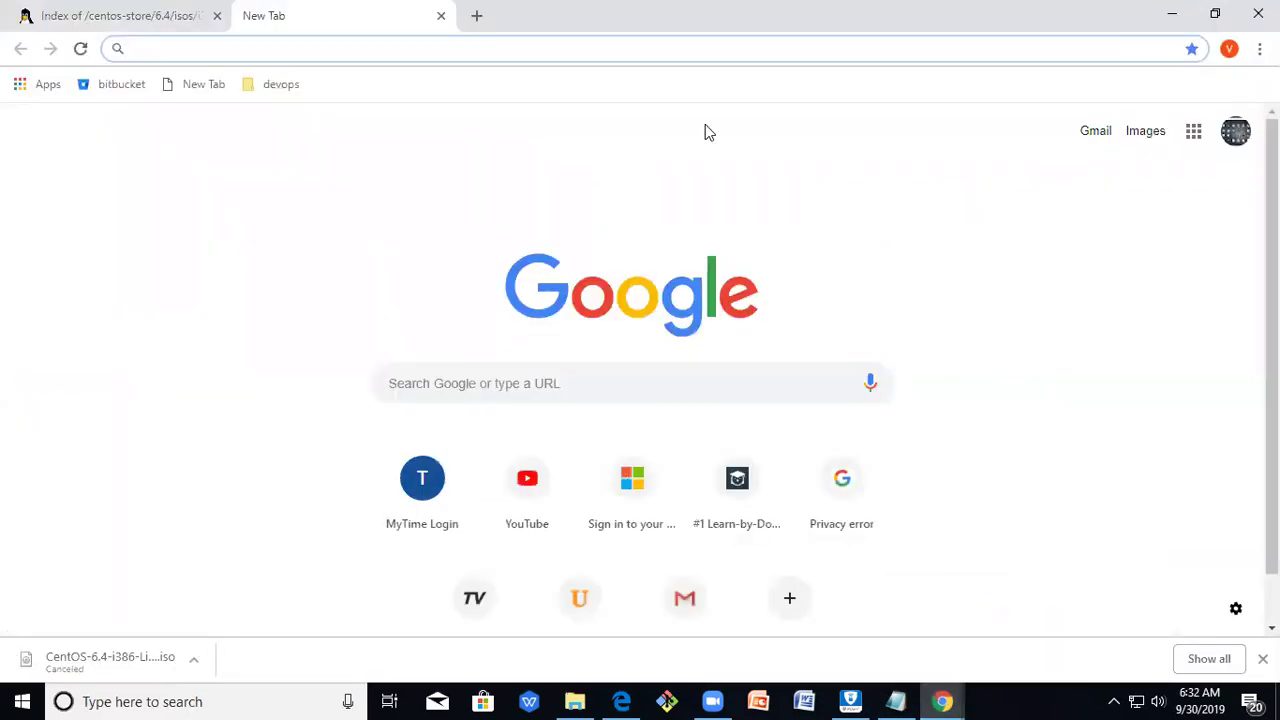
{"action": "right_click", "coordinate": [300, 47]}
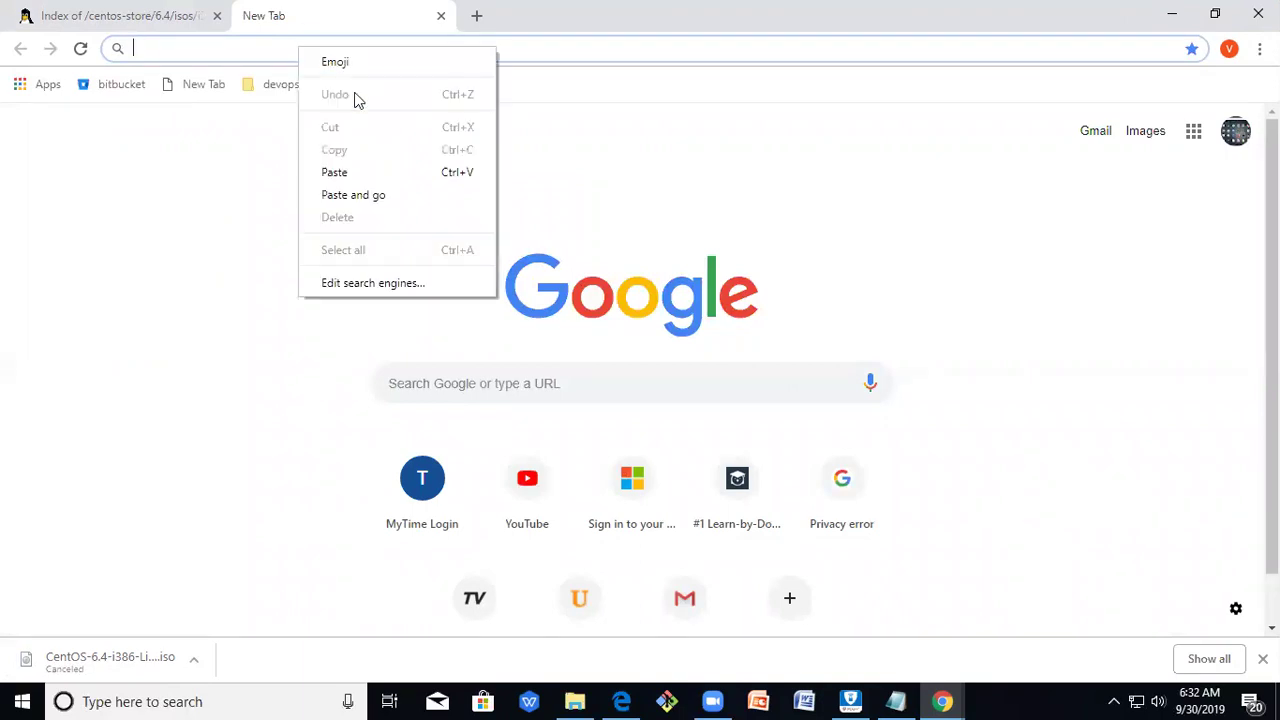
{"action": "left_click", "coordinate": [394, 181]}
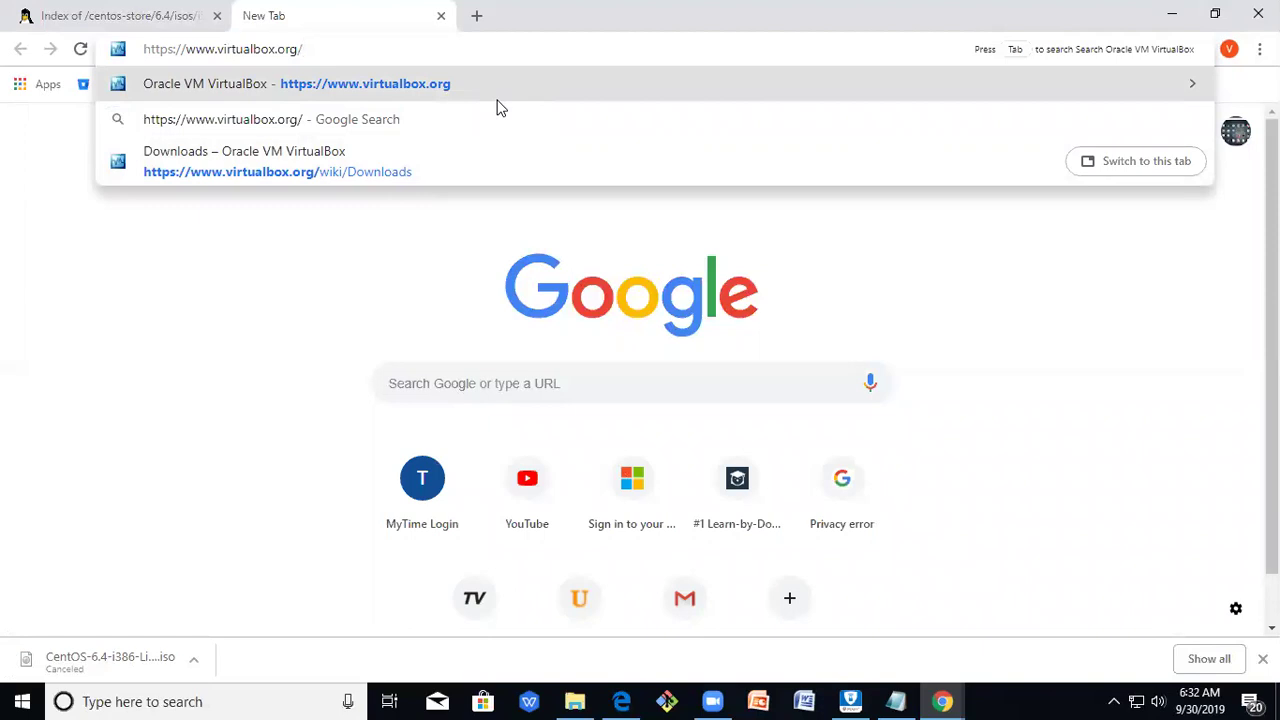
{"action": "left_click", "coordinate": [498, 102]}
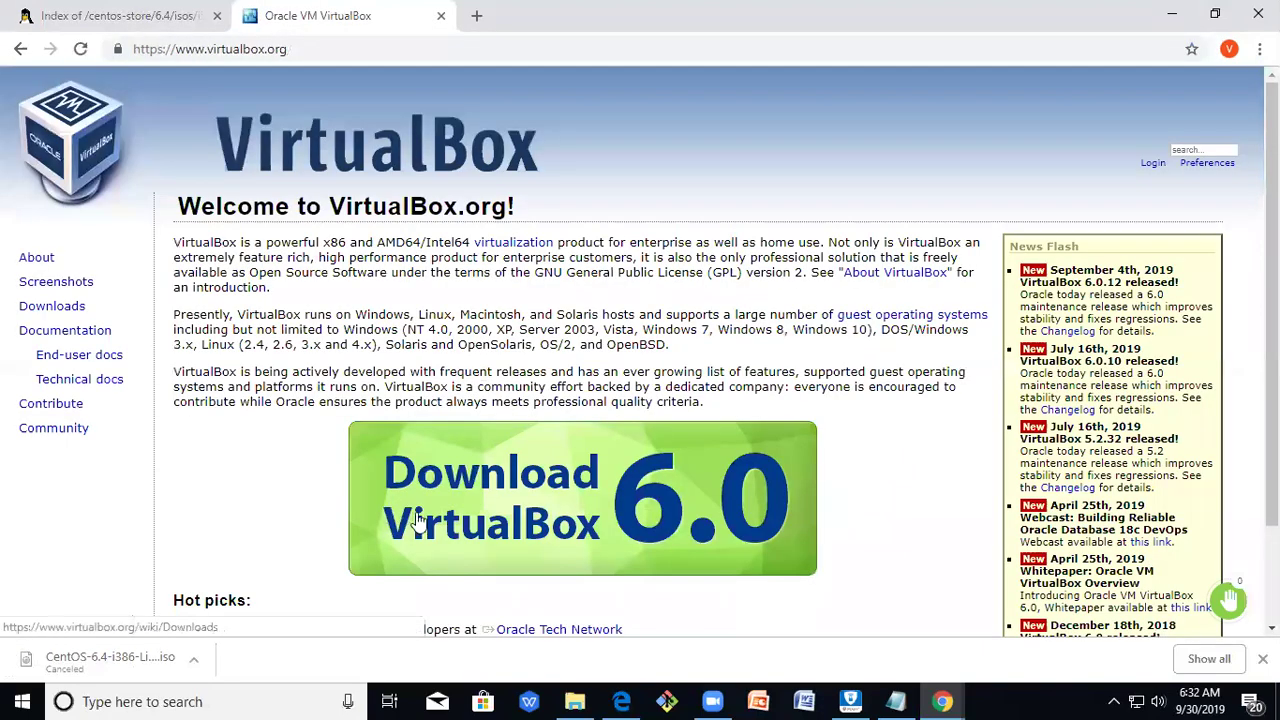
Go to the VirtualBox download page and download the 6.0.12 installer for Windows hosts.
{"action": "left_click", "coordinate": [540, 485]}
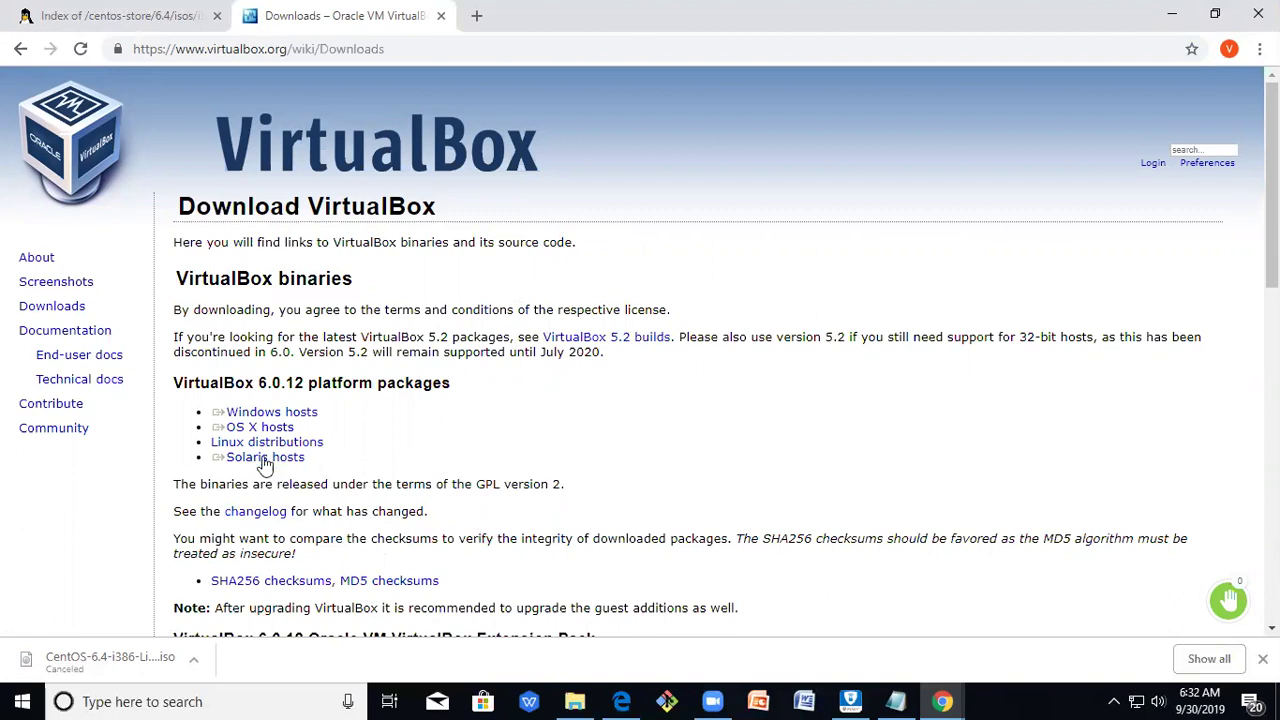
{"action": "triple_click", "coordinate": [265, 412]}
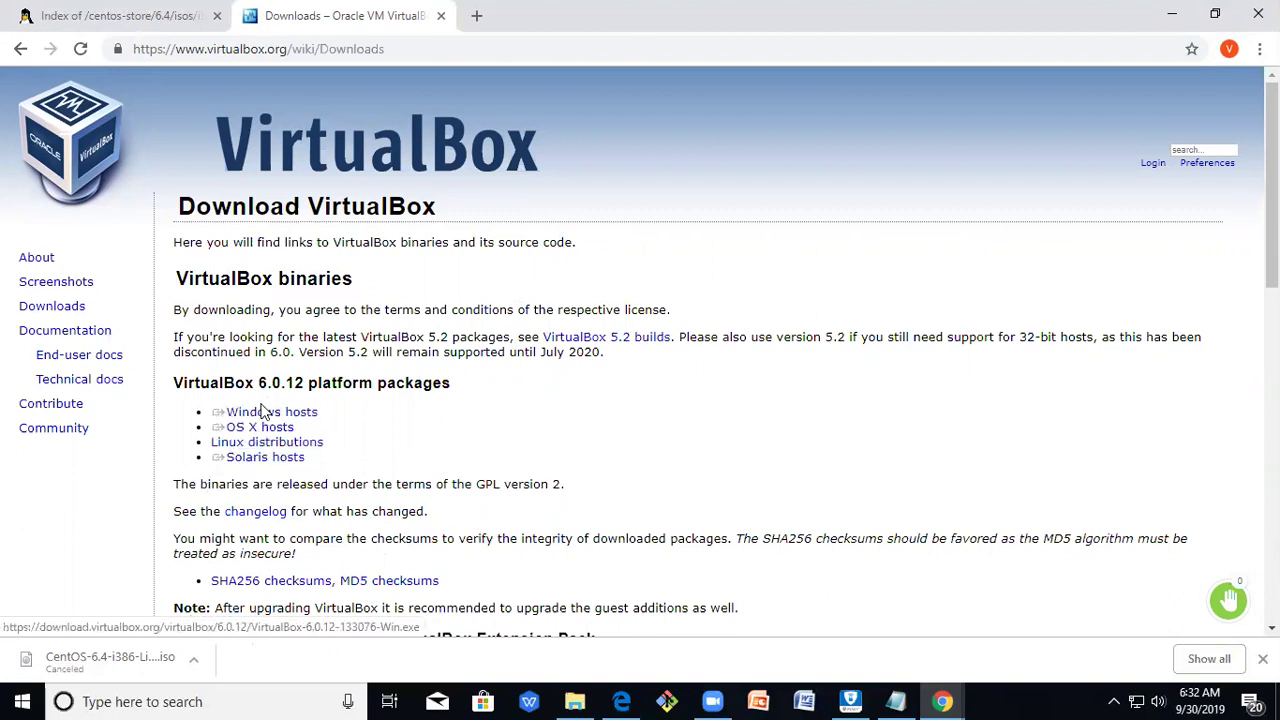
{"action": "left_click", "coordinate": [357, 433]}
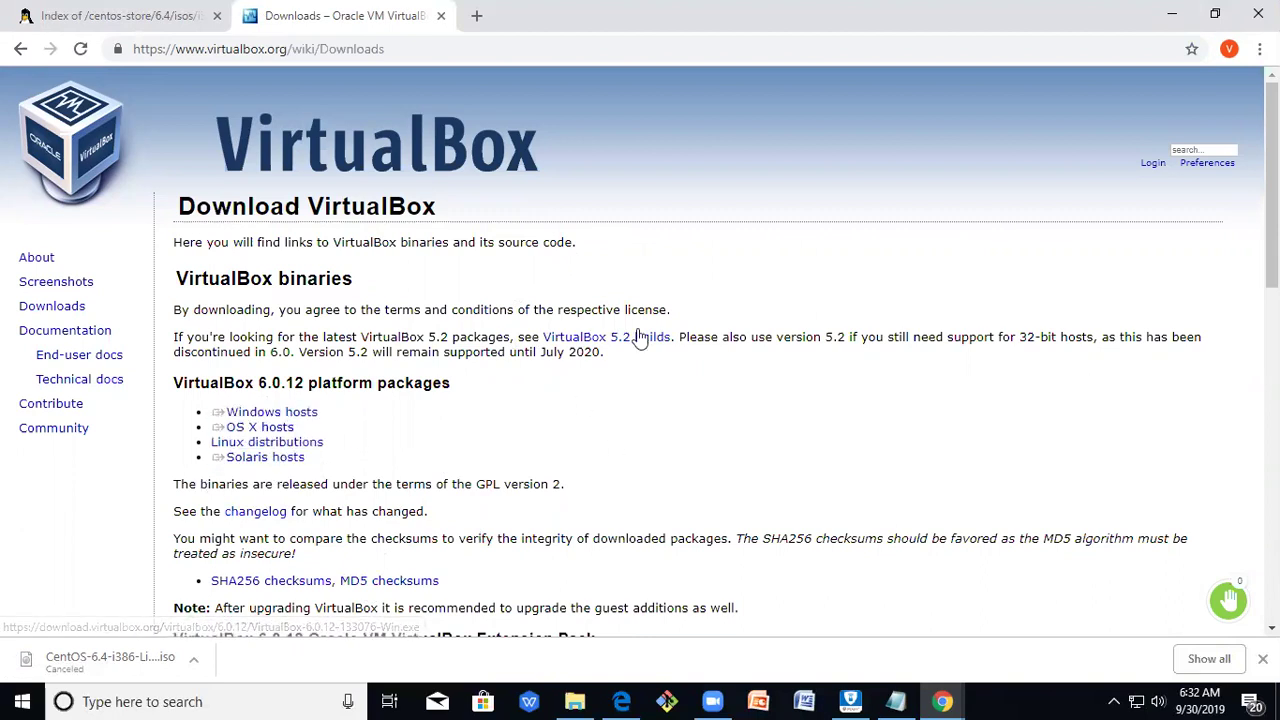
{"action": "triple_click", "coordinate": [316, 414]}
{"action": "left_click", "coordinate": [306, 409]}
{"action": "triple_click", "coordinate": [314, 443]}
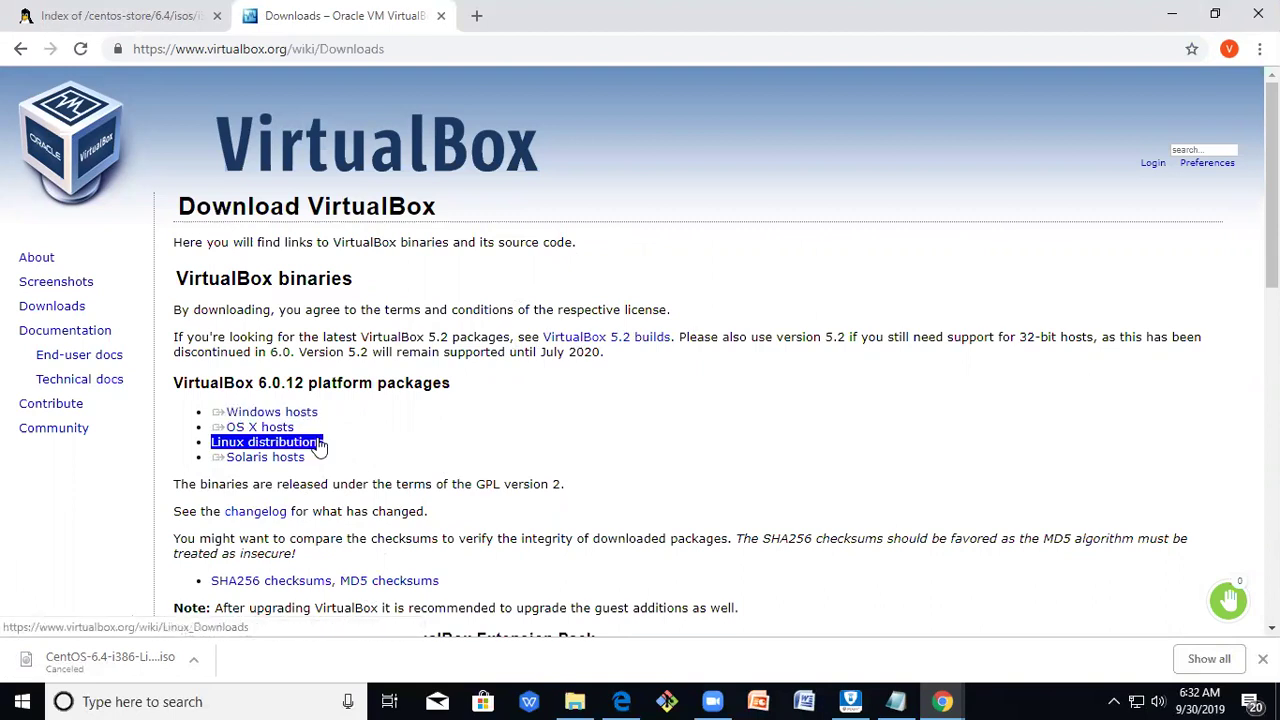
{"action": "triple_click", "coordinate": [264, 429]}
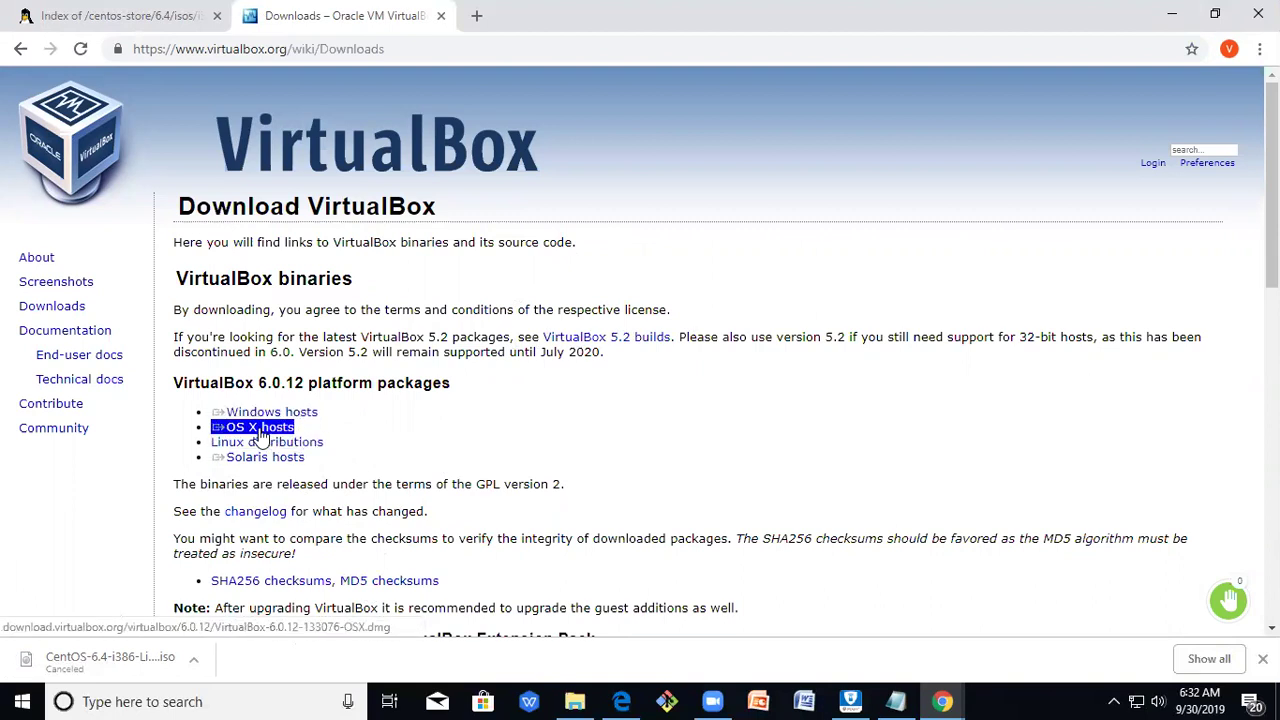
{"action": "triple_click", "coordinate": [262, 443]}
{"action": "triple_click", "coordinate": [272, 457]}
{"action": "triple_click", "coordinate": [285, 443]}
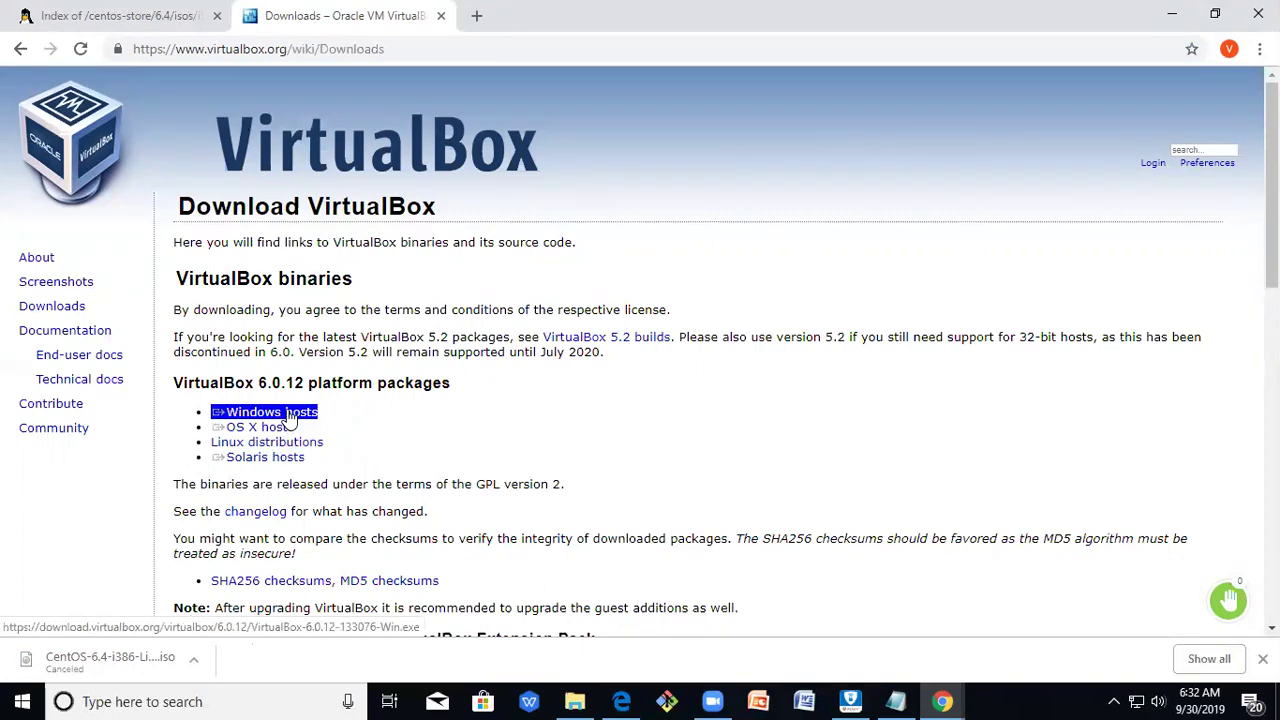
{"action": "left_click", "coordinate": [289, 418]}
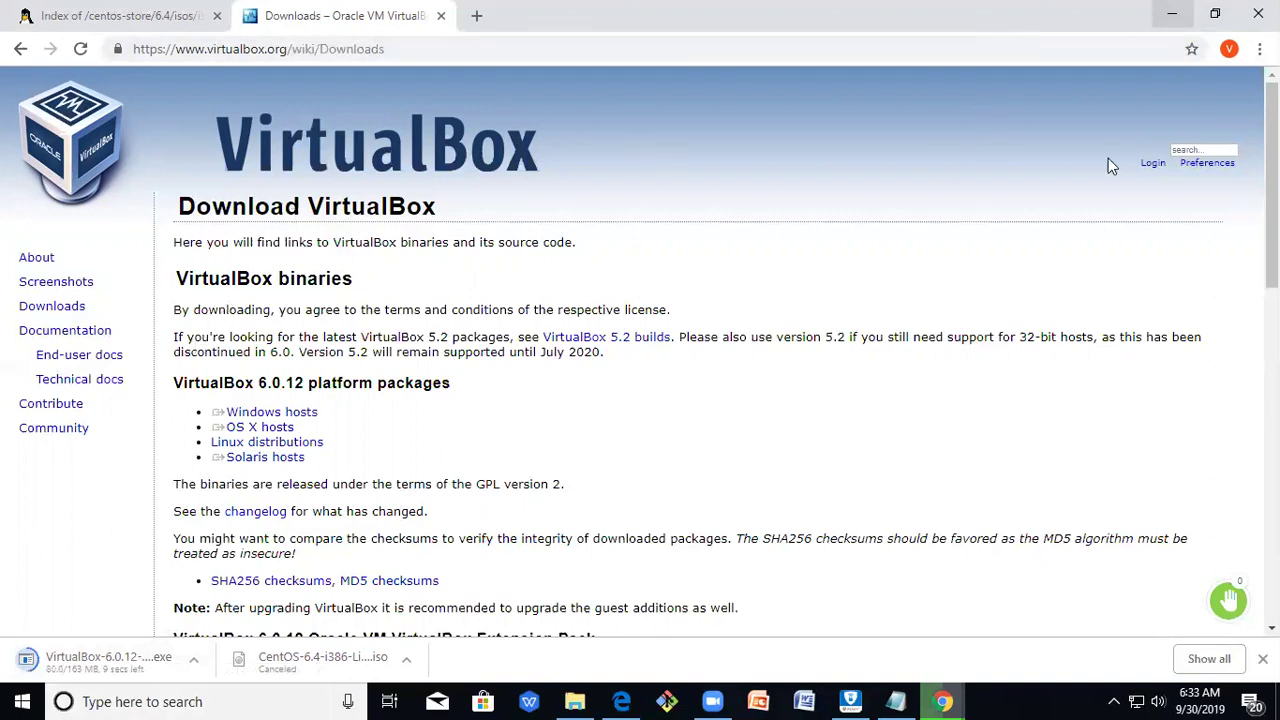
{"action": "left_click", "coordinate": [1172, 14]}
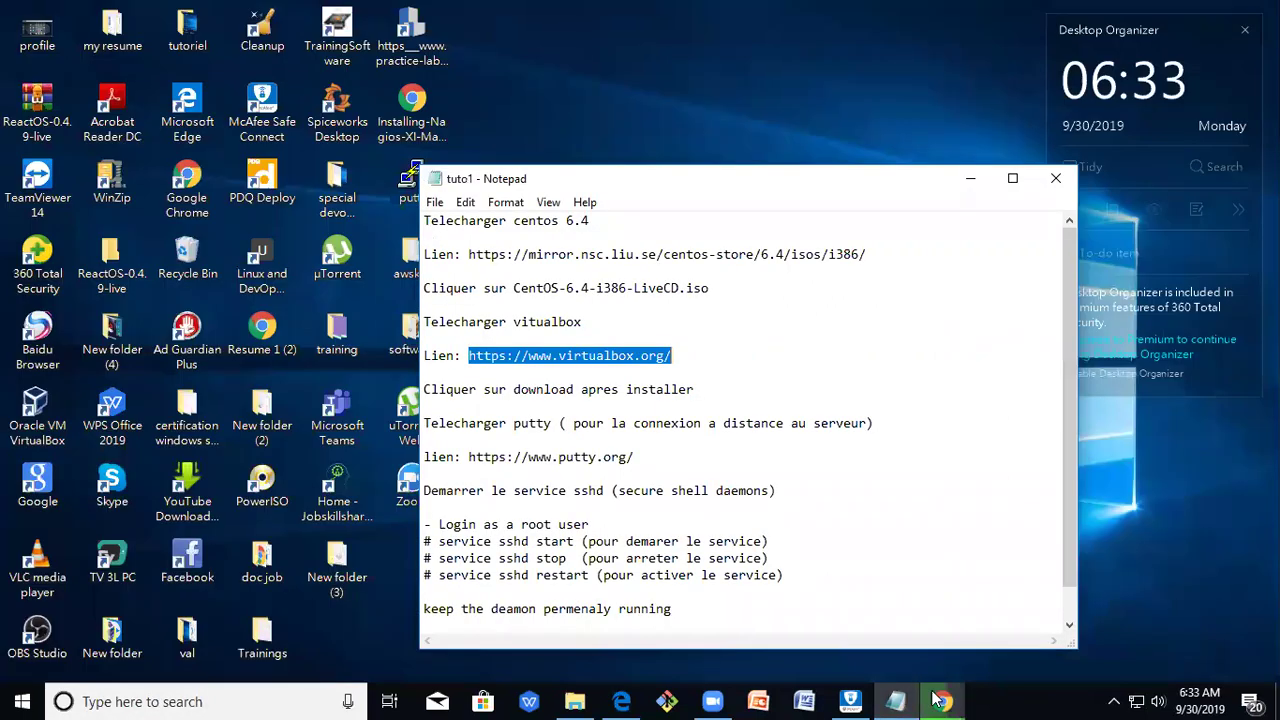
{"action": "left_click", "coordinate": [812, 362]}
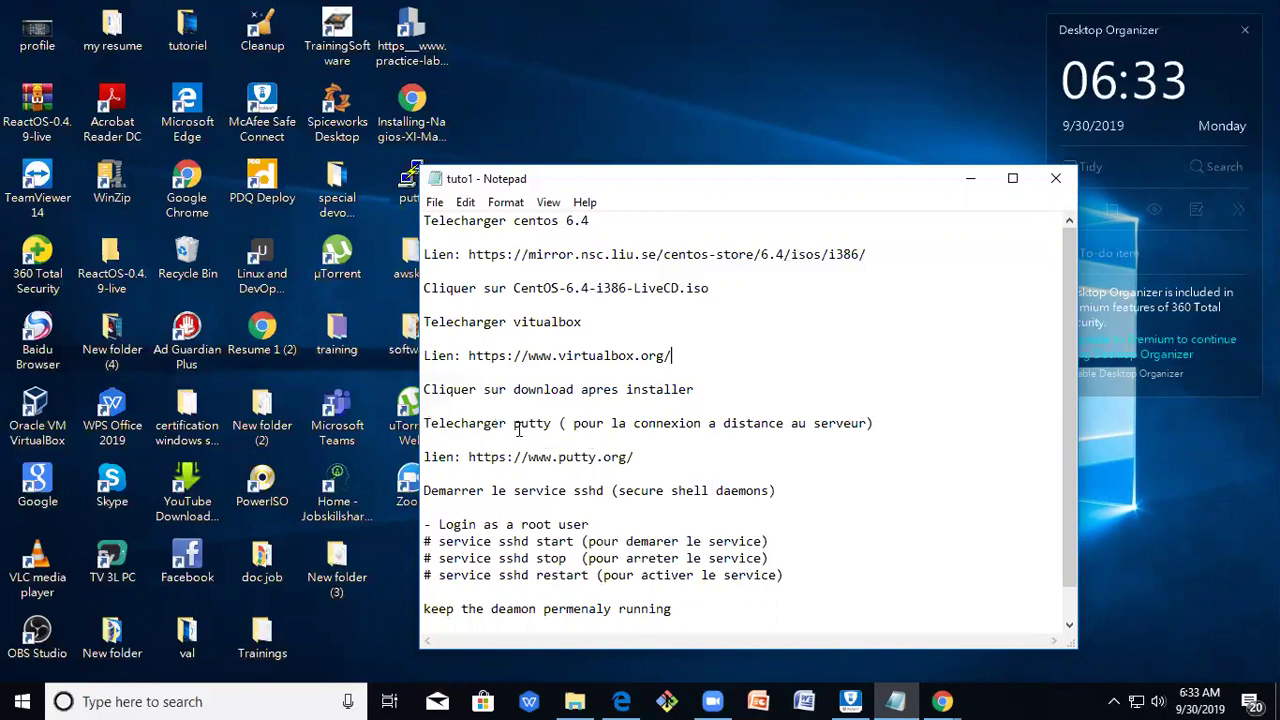
{"action": "left_click_drag", "start_coordinate": [513, 423], "coordinate": [552, 423]}
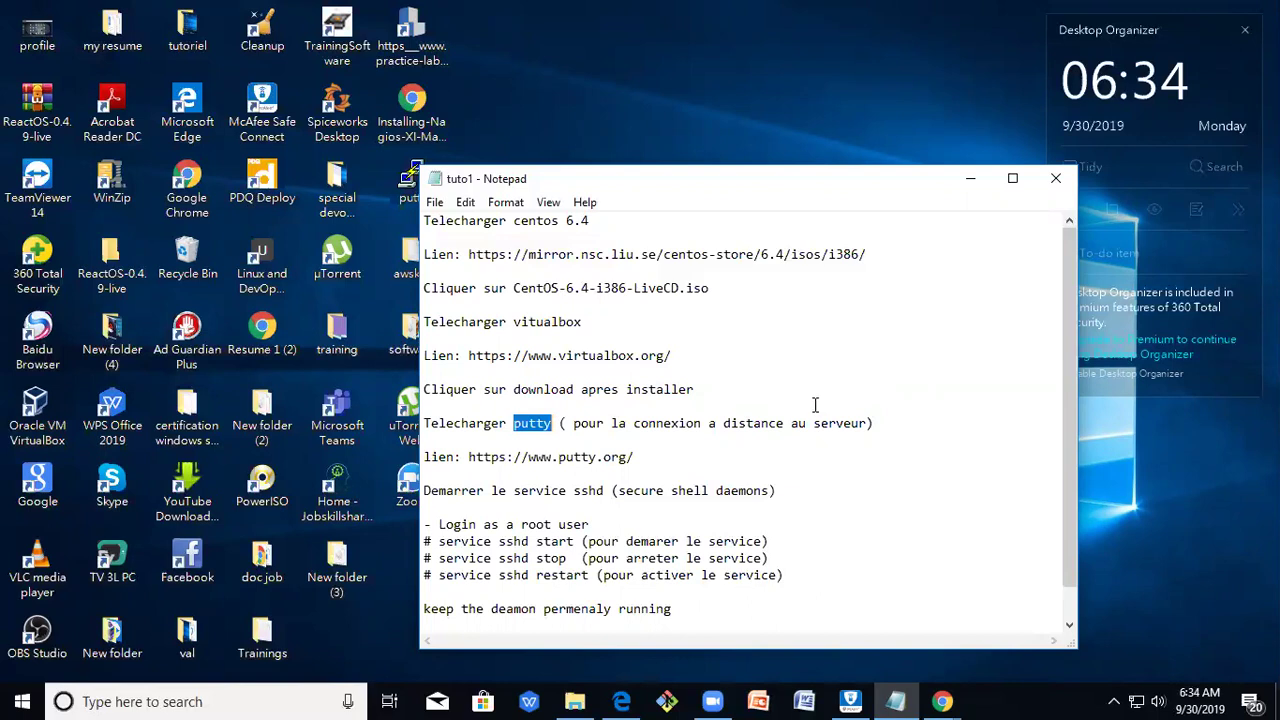
{"action": "left_click", "coordinate": [700, 460]}
{"action": "left_click_drag", "start_coordinate": [466, 457], "coordinate": [632, 466]}
Copy the putty.org link and load it in a new Chrome tab.
{"action": "right_click", "coordinate": [632, 467]}
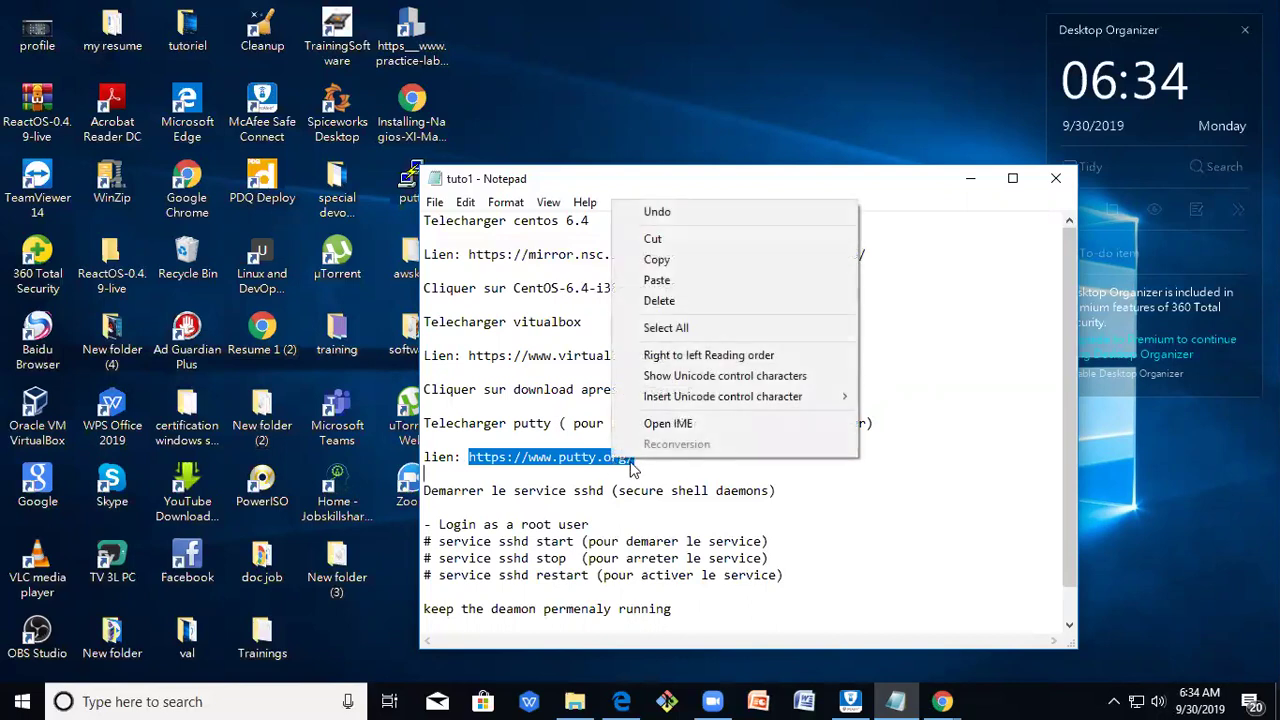
{"action": "left_click", "coordinate": [750, 259]}
{"action": "mouse_move", "coordinate": [943, 701]}
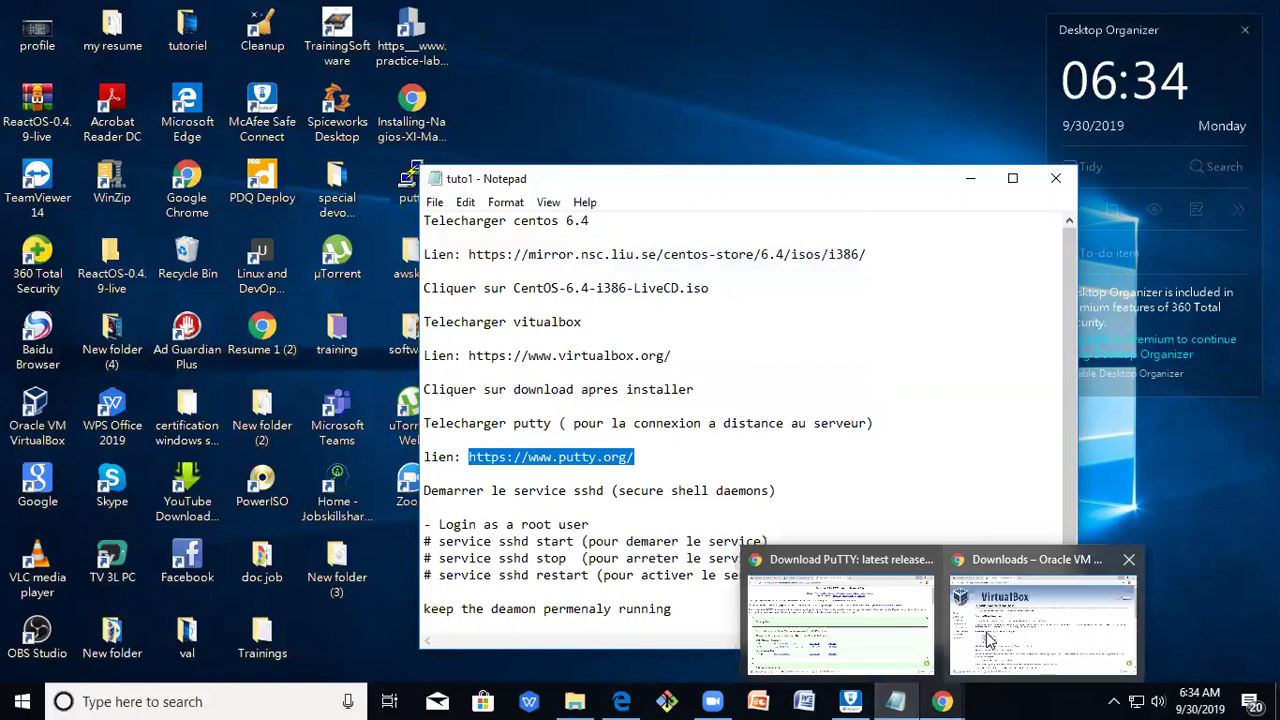
{"action": "mouse_move", "coordinate": [990, 640]}
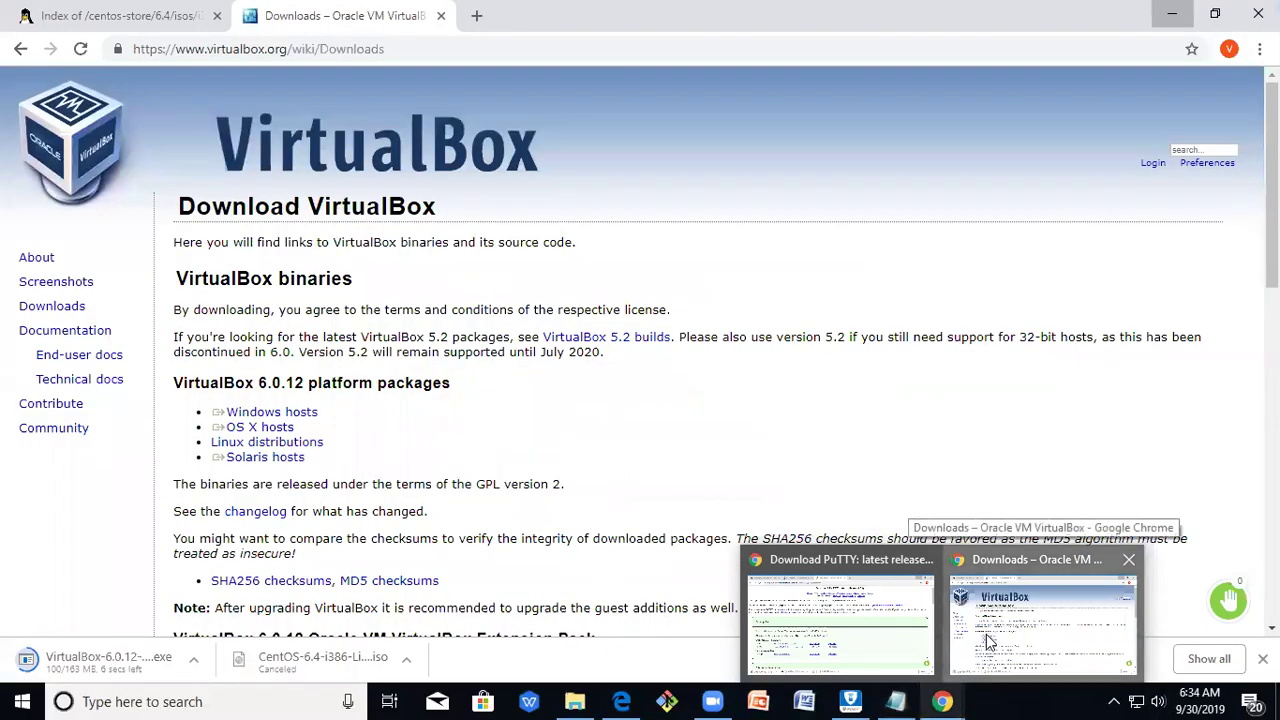
{"action": "left_click", "coordinate": [988, 640]}
{"action": "key", "text": "ctrl+t"}
{"action": "right_click", "coordinate": [431, 43]}
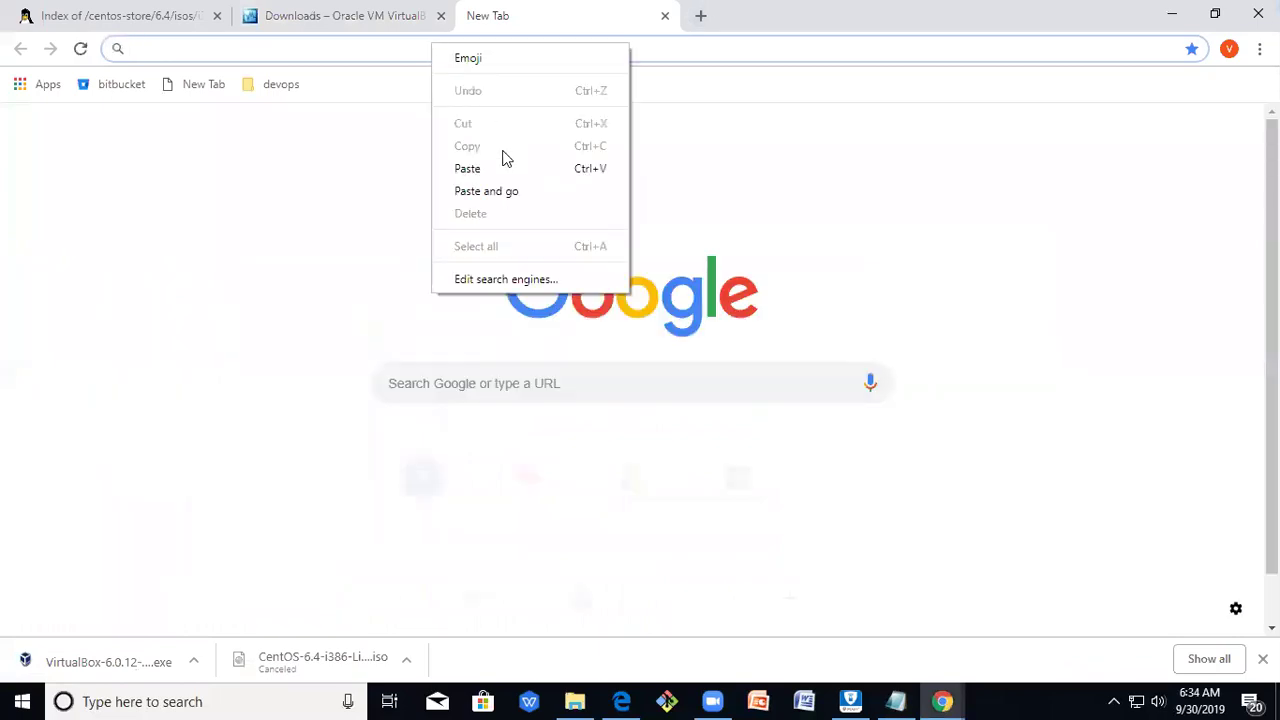
{"action": "left_click", "coordinate": [467, 168]}
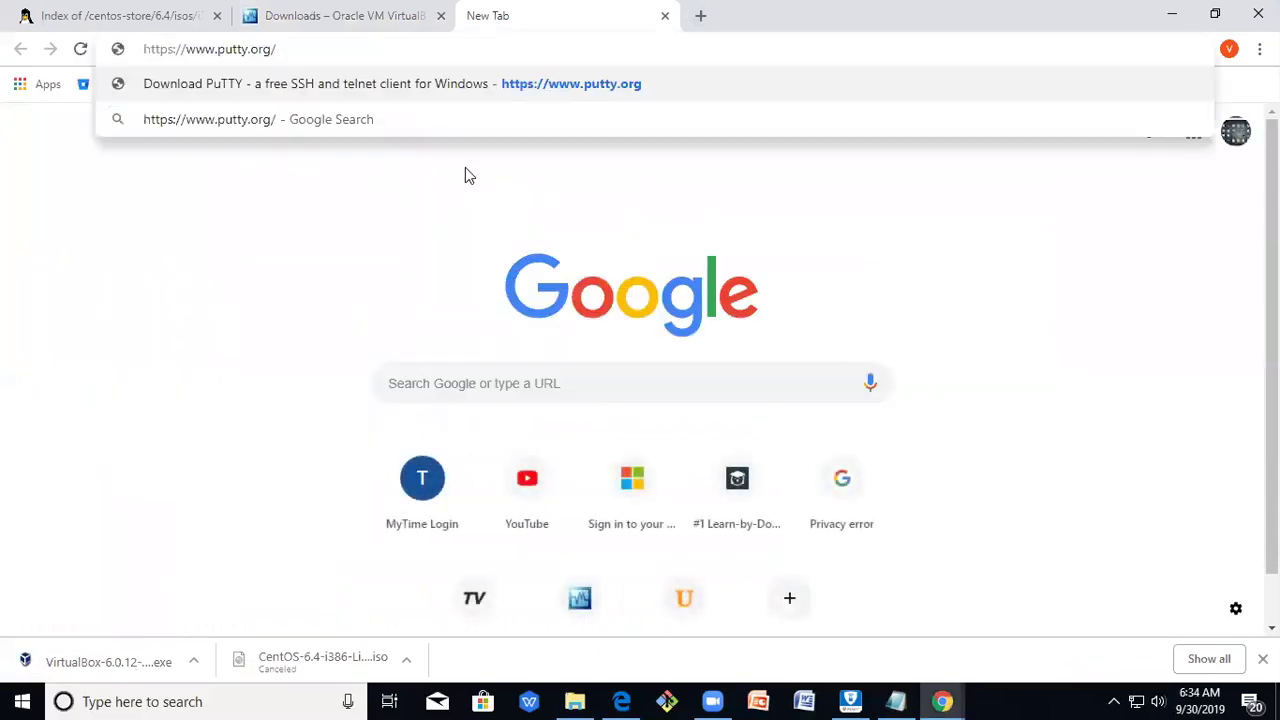
{"action": "key", "text": "Return"}
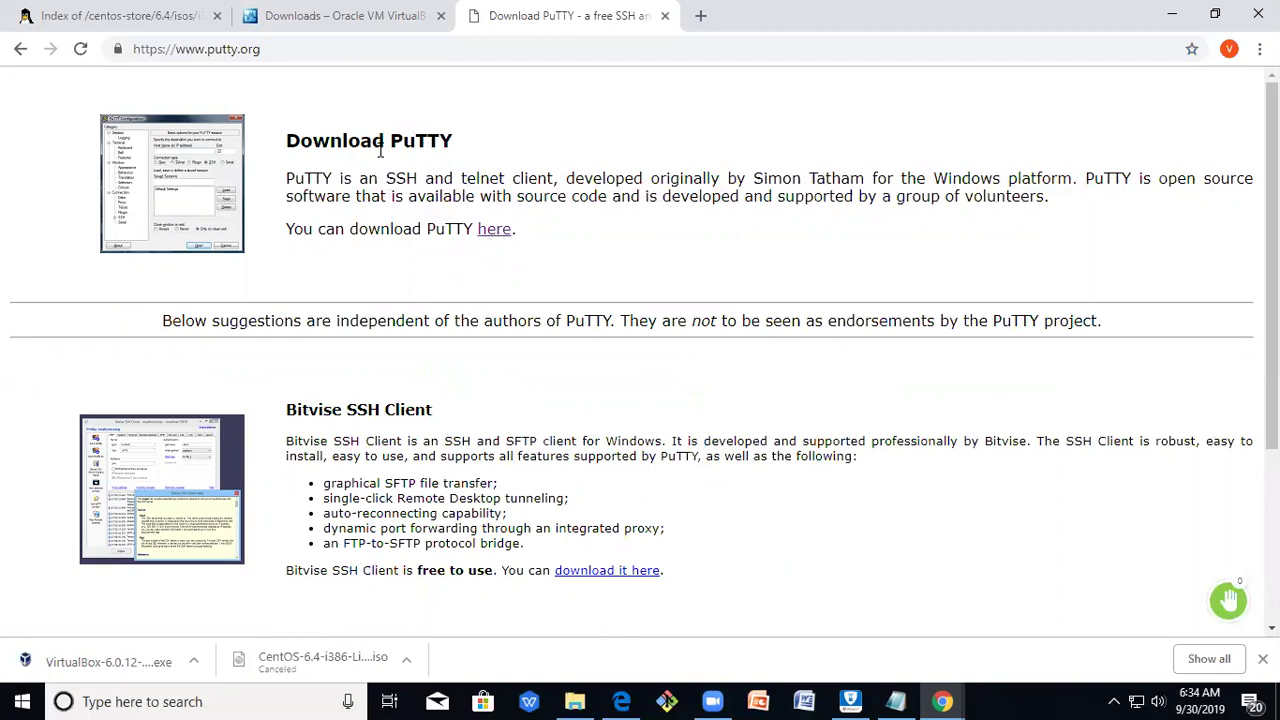
Download the 32-bit putty-0.73-installer.msi from the PuTTY download page, then minimize Chrome.
{"action": "left_click", "coordinate": [498, 232]}
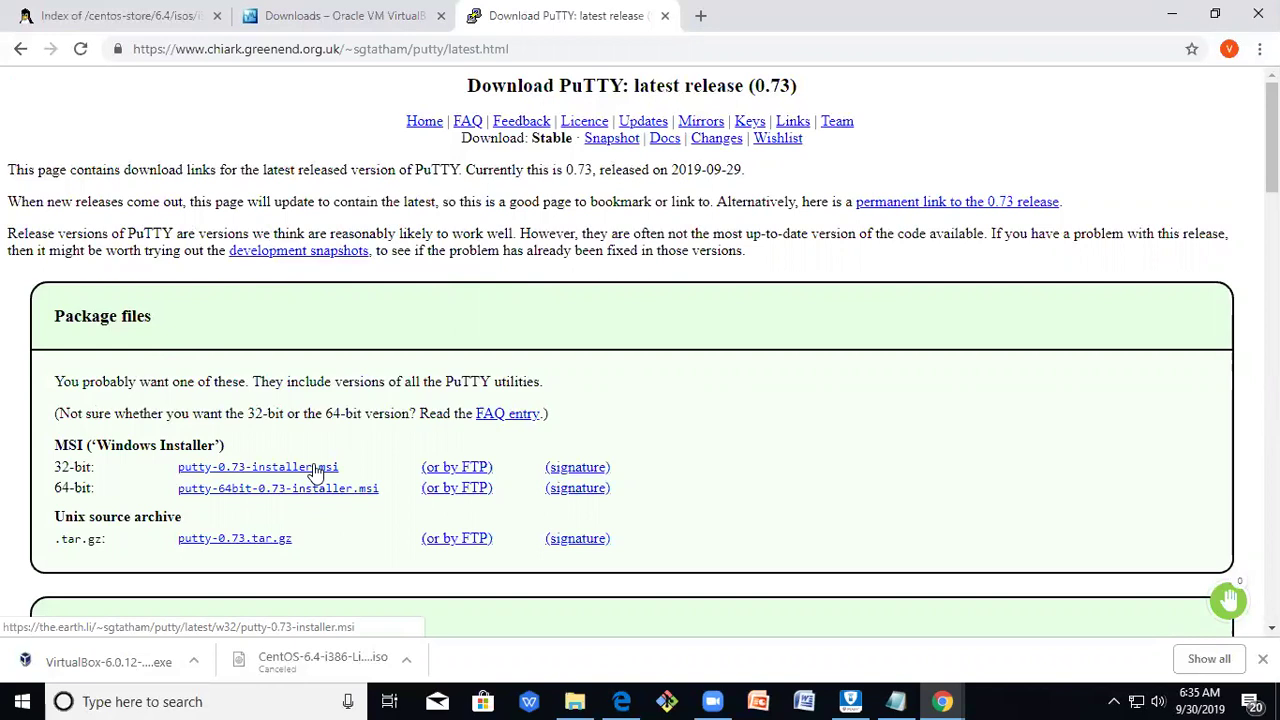
{"action": "left_click", "coordinate": [292, 470]}
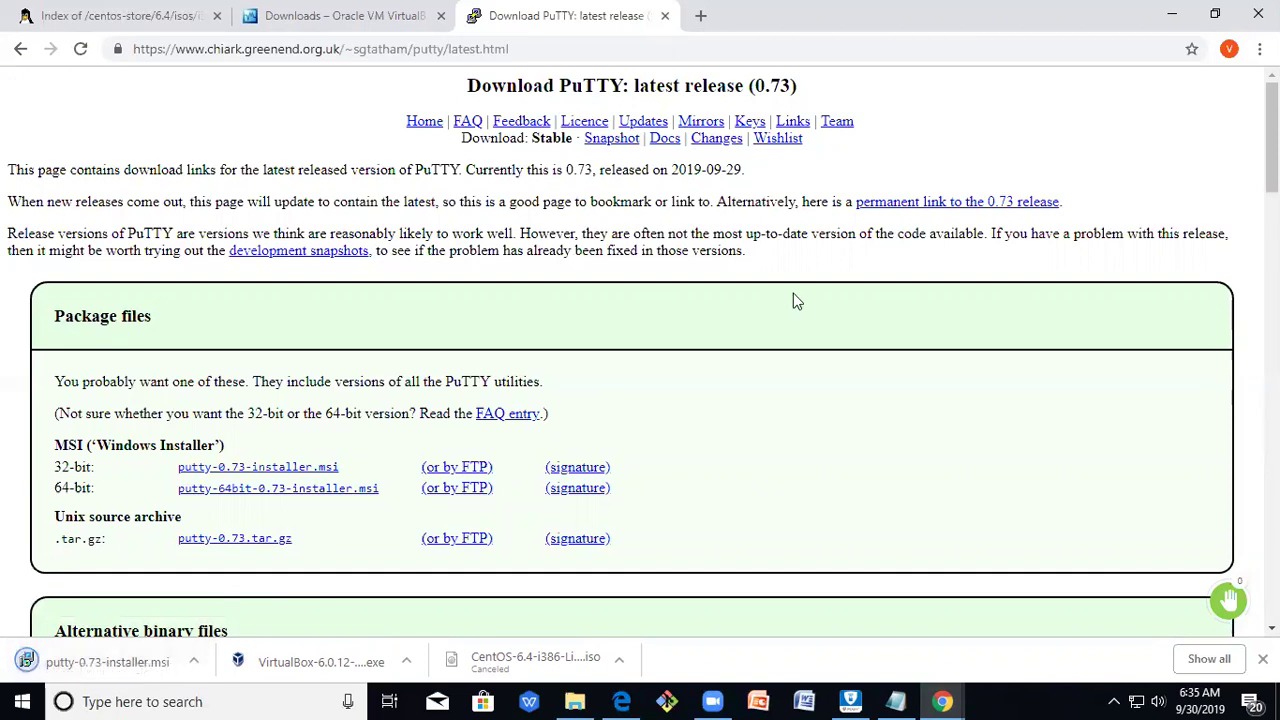
{"action": "left_click", "coordinate": [1168, 12]}
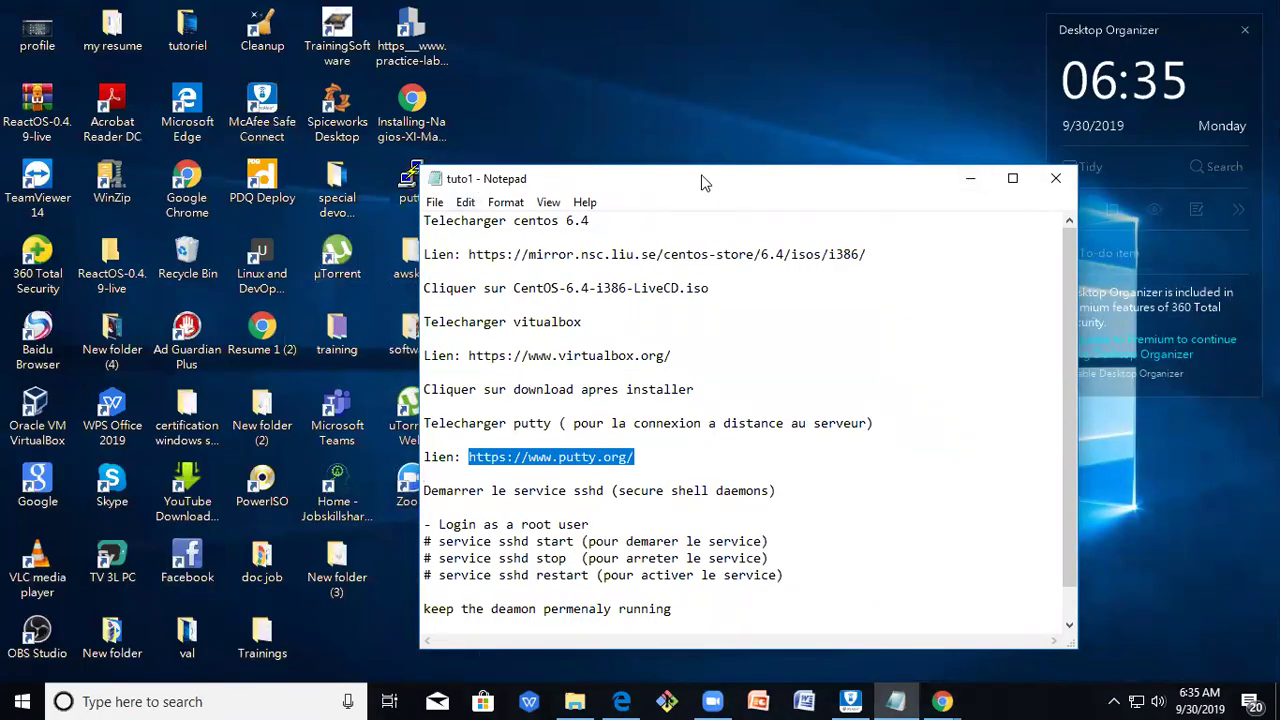
{"action": "left_click_drag", "start_coordinate": [702, 183], "coordinate": [853, 190]}
{"action": "left_click", "coordinate": [412, 180]}
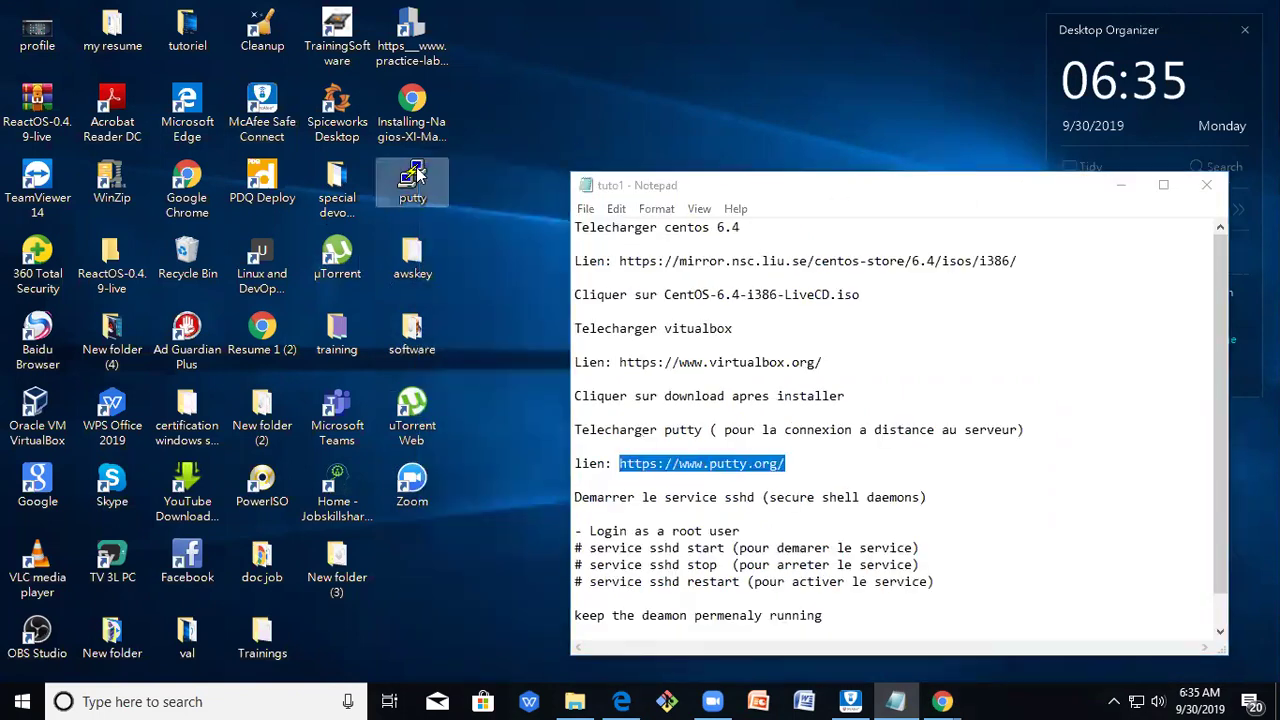
{"action": "double_click", "coordinate": [414, 178]}
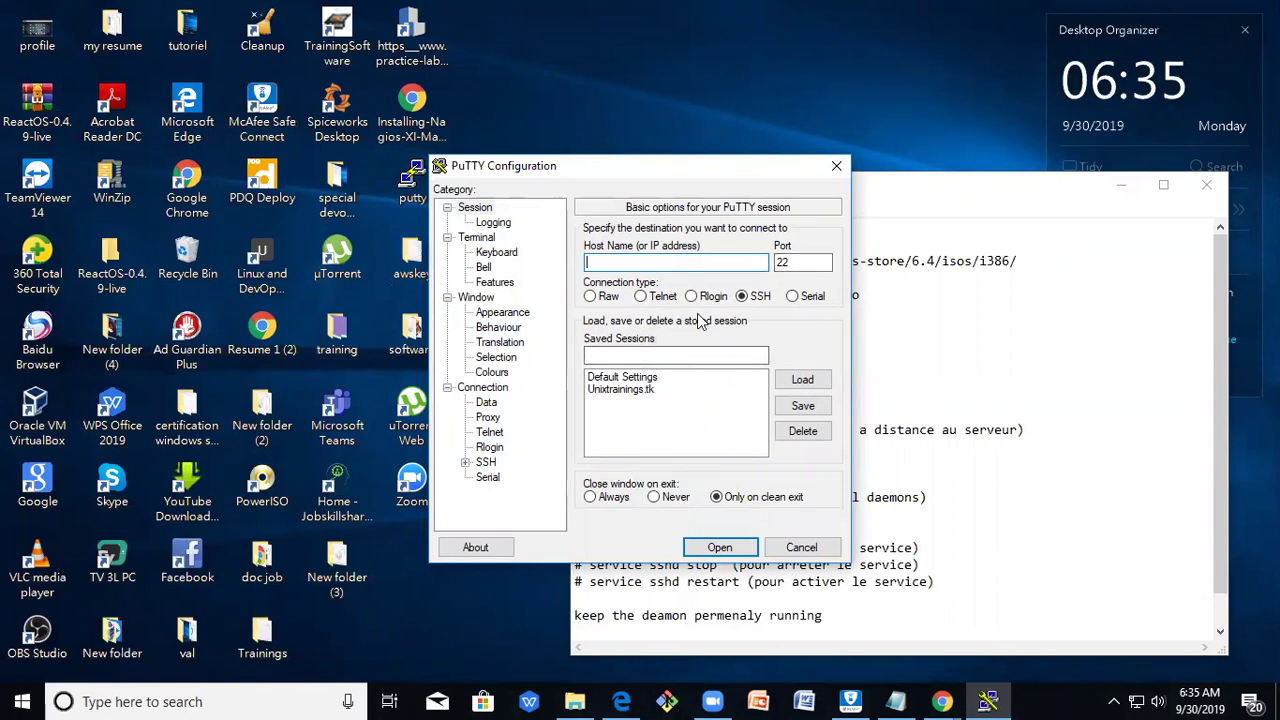
{"action": "left_click", "coordinate": [837, 167]}
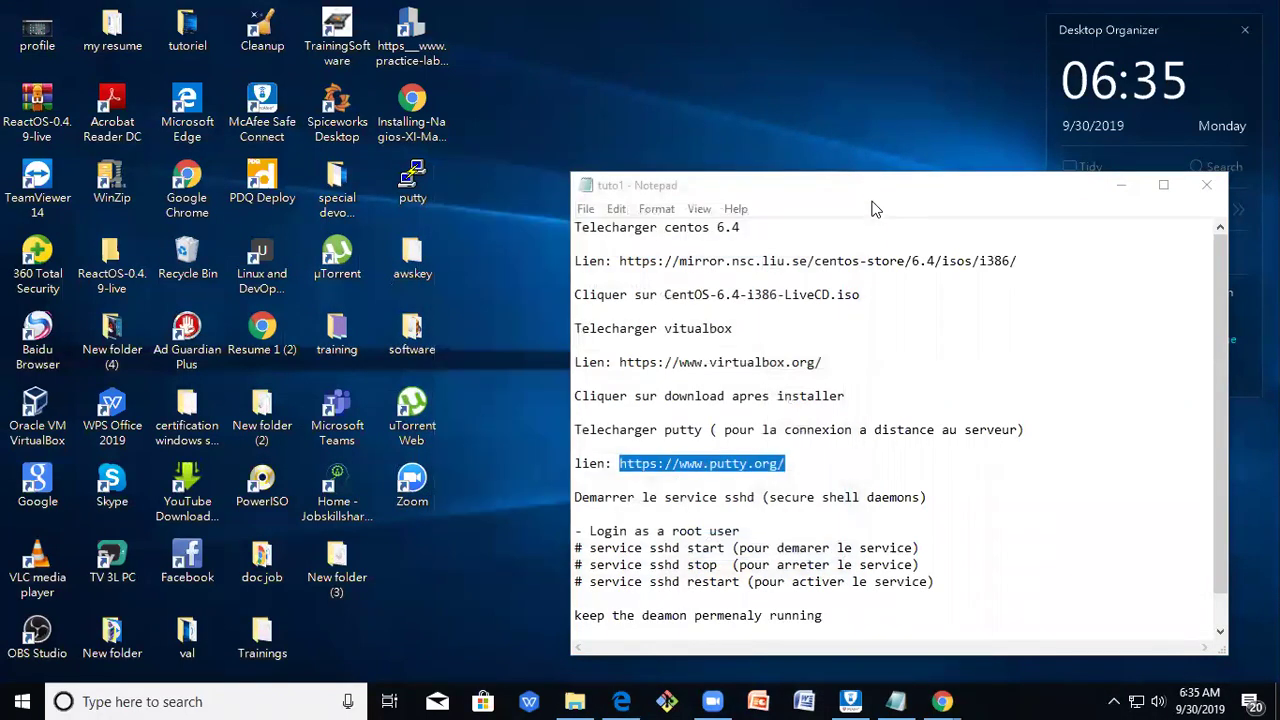
Add the '# checkconfig sshd on' command at the end of the tuto1 notes.
{"action": "left_click_drag", "start_coordinate": [873, 193], "coordinate": [765, 139]}
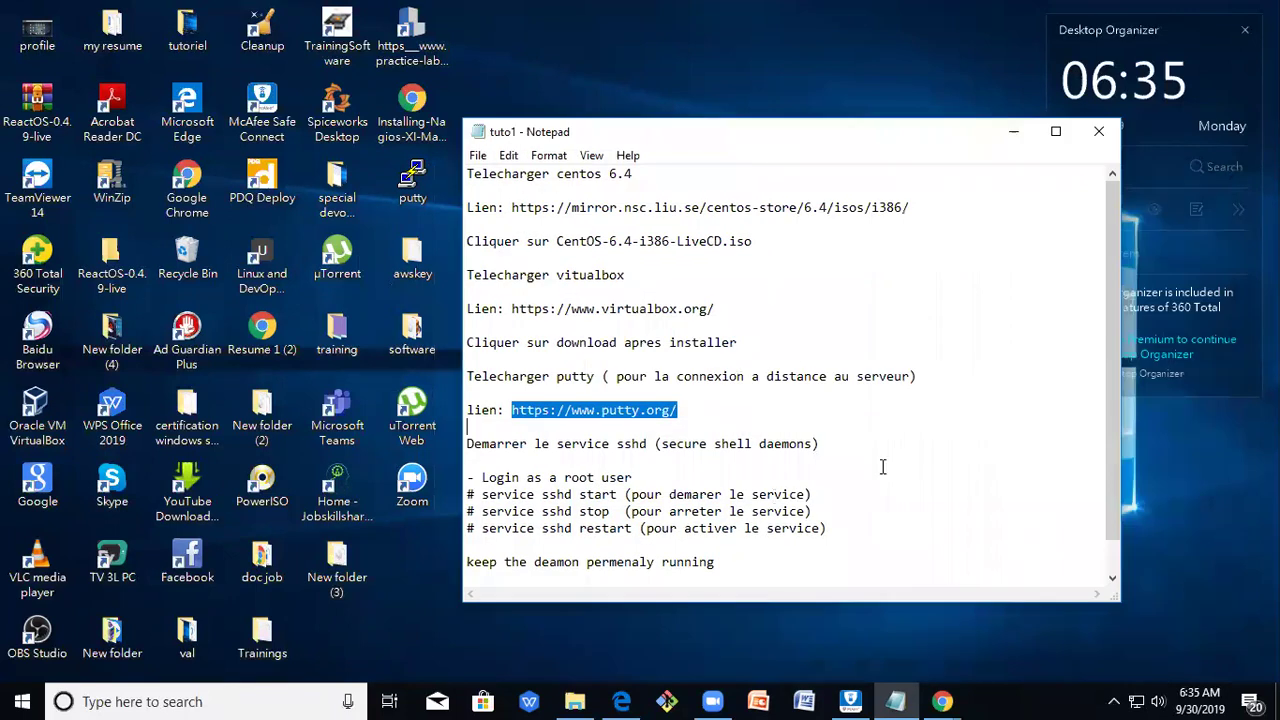
{"action": "left_click", "coordinate": [907, 446]}
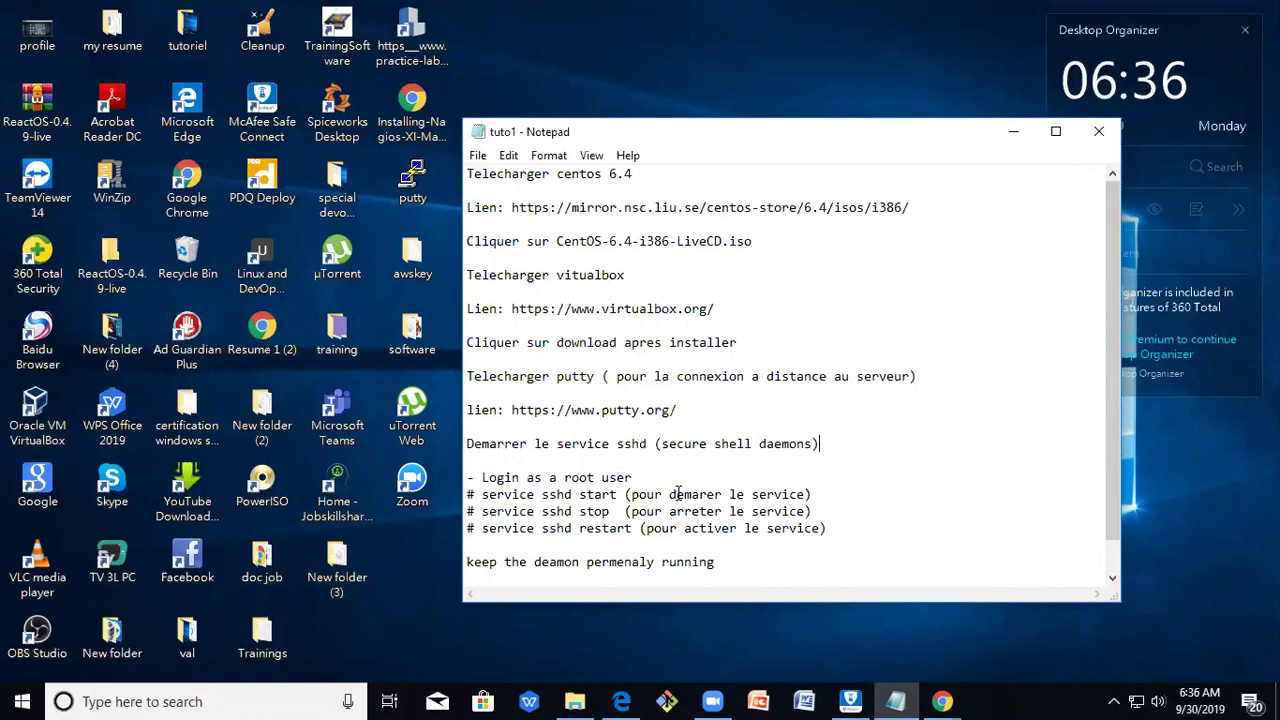
{"action": "left_click_drag", "start_coordinate": [647, 443], "coordinate": [614, 443]}
{"action": "left_click", "coordinate": [777, 551]}
{"action": "key", "text": "ctrl+v"}
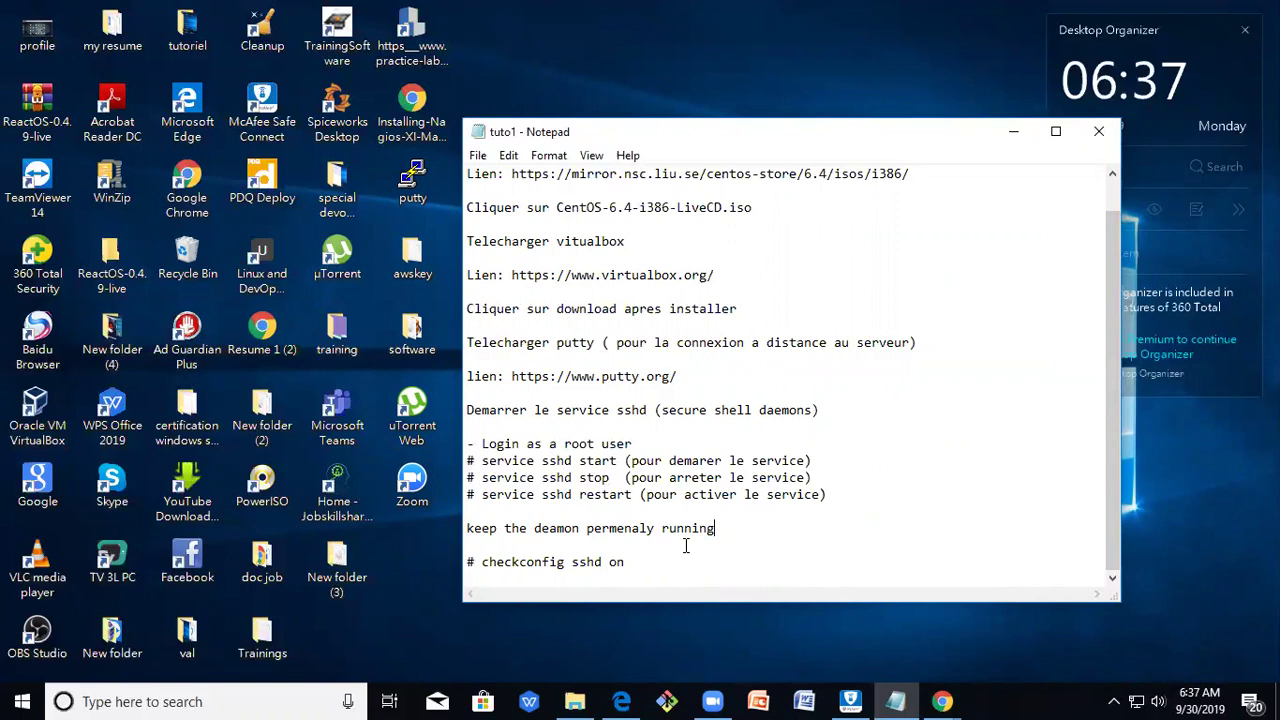
Launch Oracle VM VirtualBox Manager from its desktop shortcut.
{"action": "scroll", "coordinate": [686, 545], "scroll_direction": "up", "scroll_amount": 1}
{"action": "scroll", "coordinate": [796, 317], "scroll_direction": "down", "scroll_amount": 1}
{"action": "scroll", "coordinate": [710, 332], "scroll_direction": "up", "scroll_amount": 1}
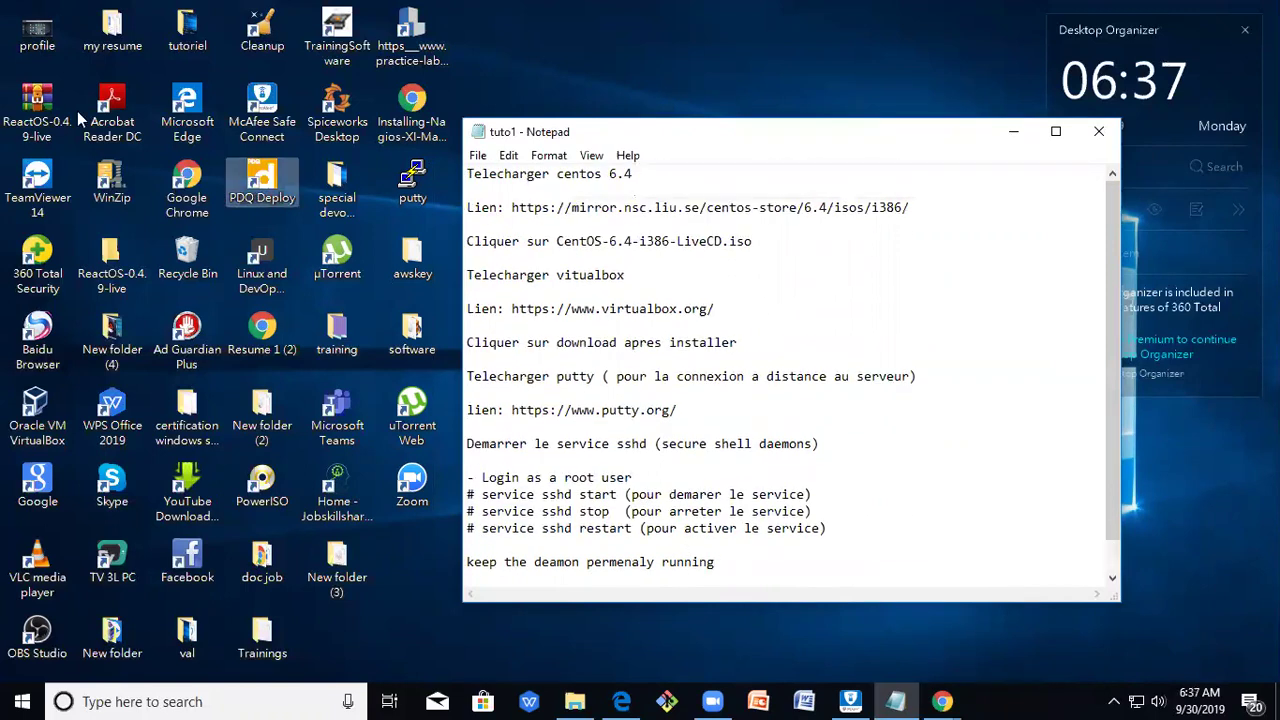
{"action": "left_click", "coordinate": [37, 413]}
{"action": "key", "text": "alt+Tab"}
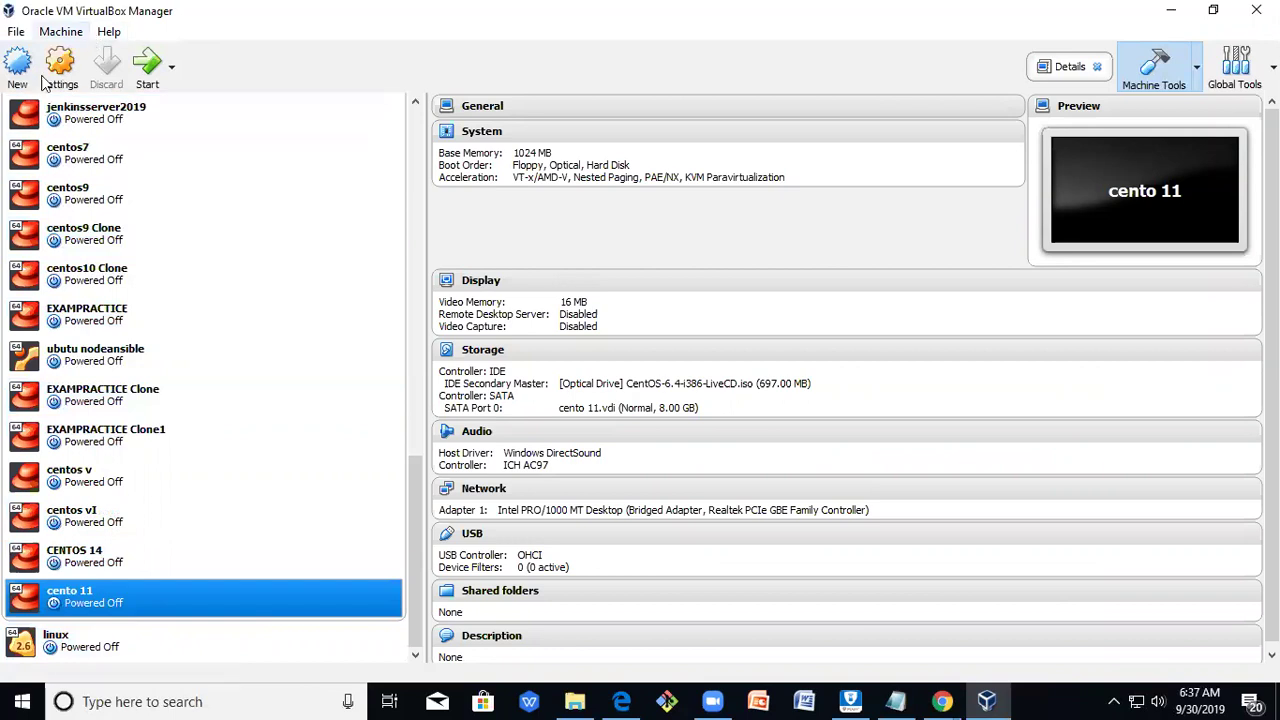
Start the cento 11 VM and show its console at the CentOS 6 boot countdown.
{"action": "left_click", "coordinate": [146, 70]}
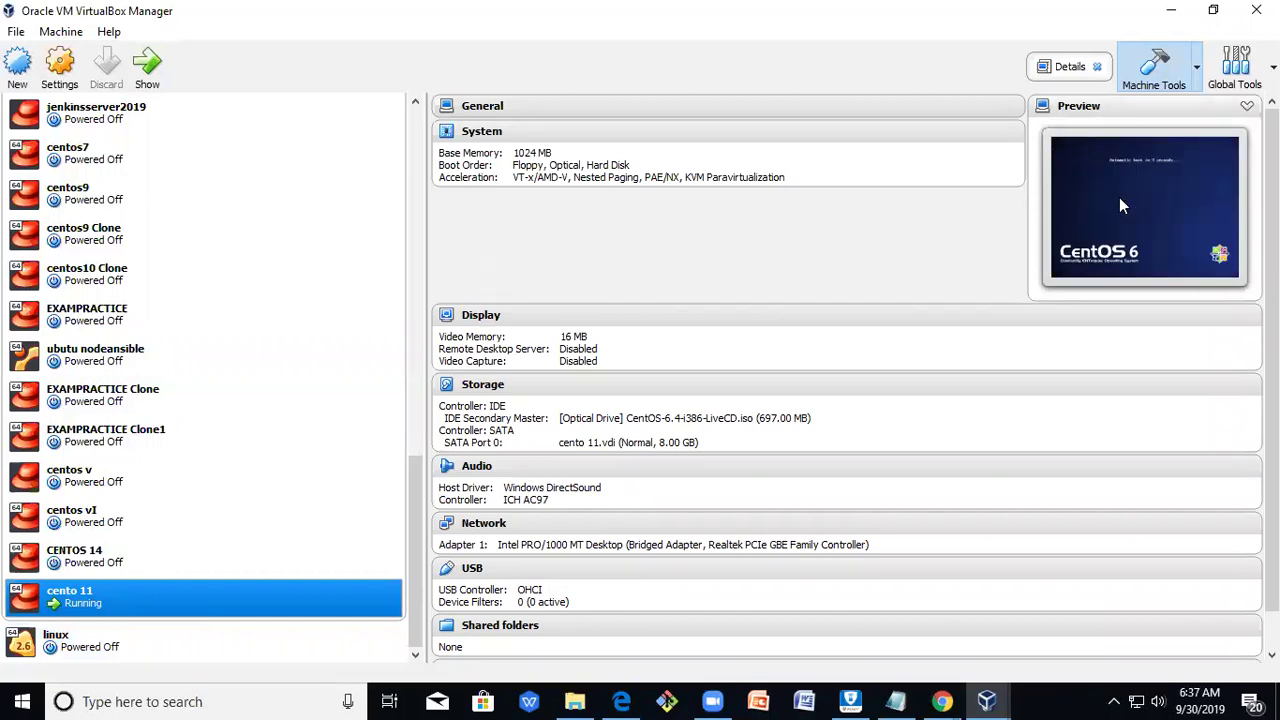
{"action": "left_click", "coordinate": [148, 80]}
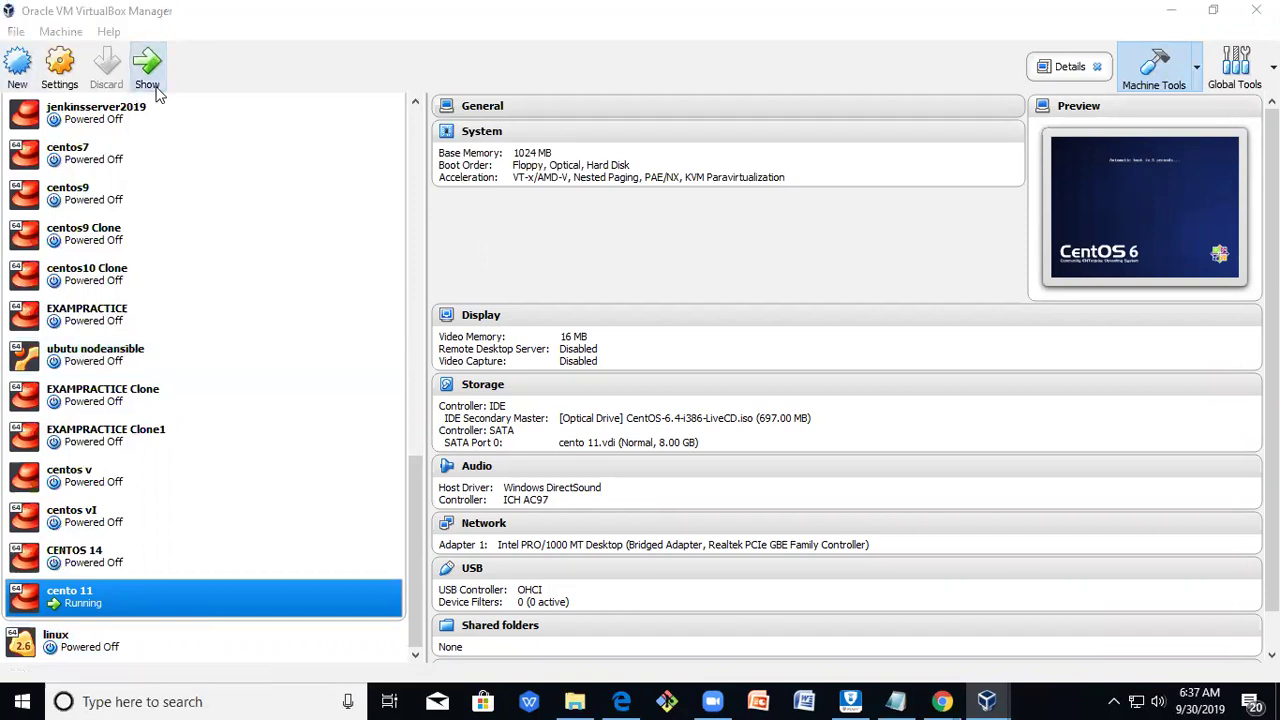
Interrupt the live CD autoboot and boot the Install entry from the CentOS 6.4 boot menu.
{"action": "key", "text": "space"}
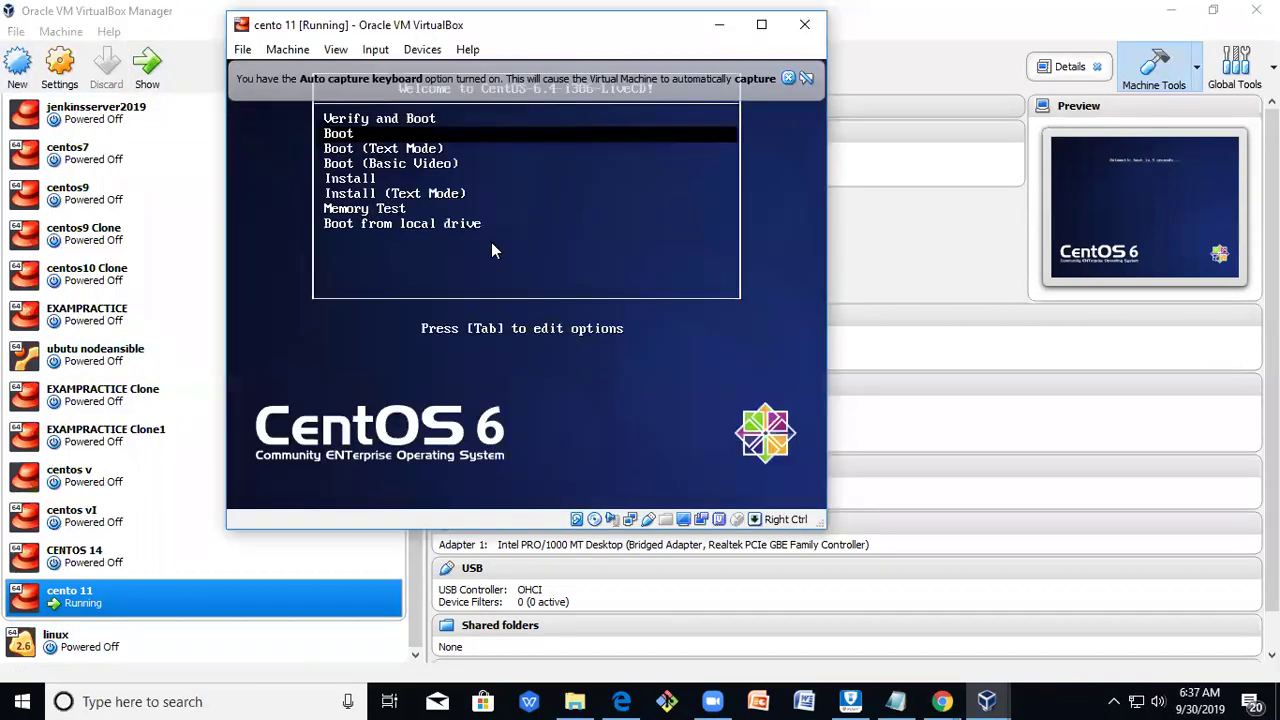
{"action": "left_click", "coordinate": [789, 90]}
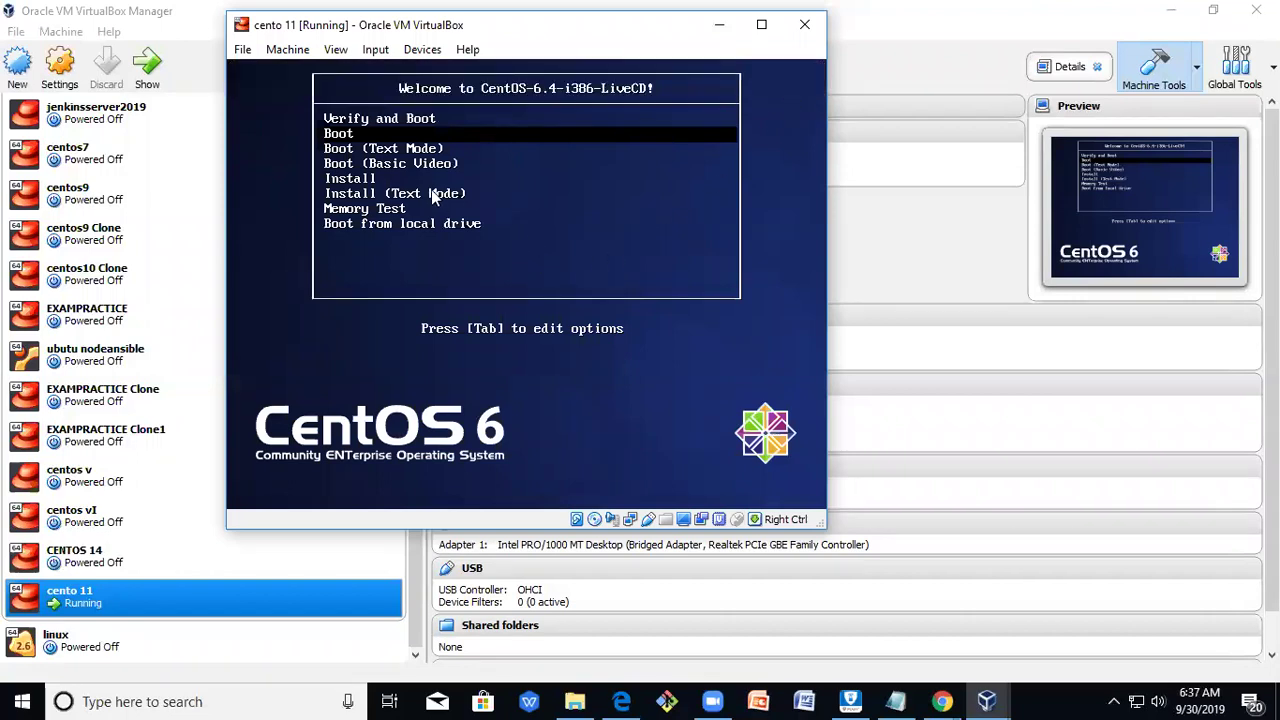
{"action": "left_click", "coordinate": [720, 418]}
{"action": "key", "text": "Down"}
{"action": "key", "text": "Down"}
{"action": "key", "text": "Down"}
{"action": "key", "text": "Down"}
{"action": "key", "text": "Down"}
{"action": "key", "text": "Down"}
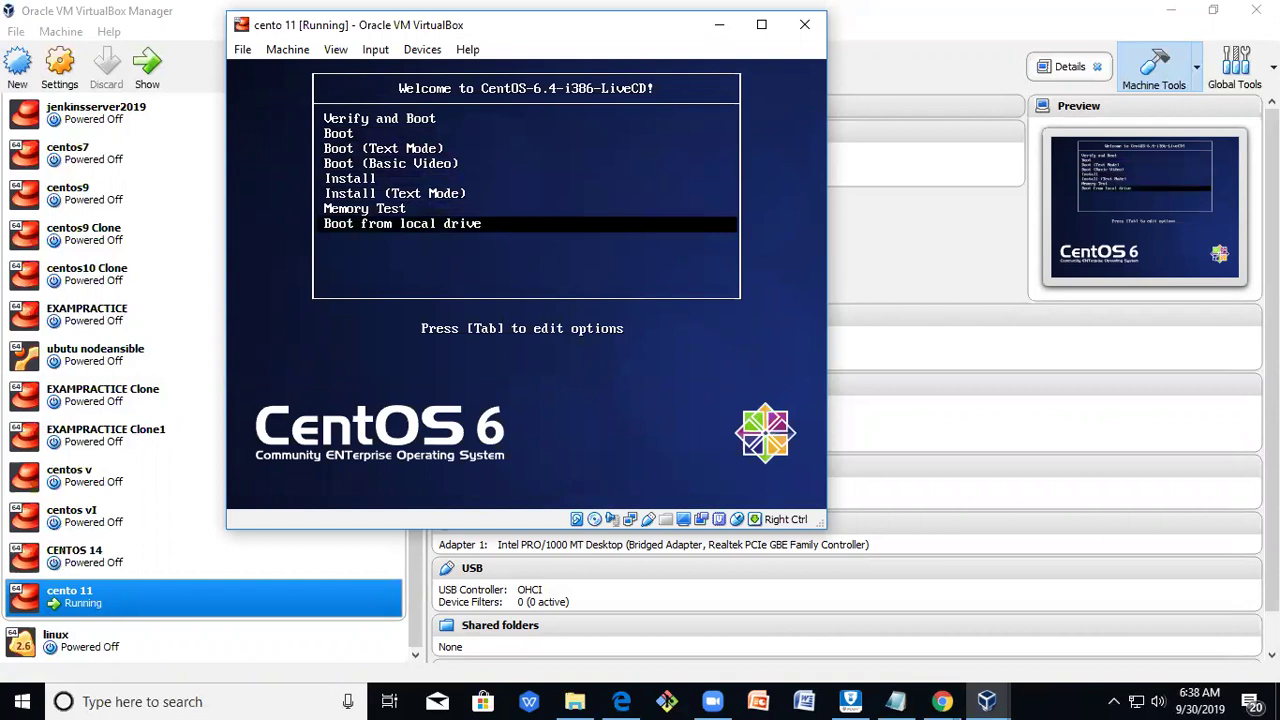
{"action": "key", "text": "Up"}
{"action": "key", "text": "Up"}
{"action": "key", "text": "Up"}
{"action": "key", "text": "Down"}
{"action": "key", "text": "Down"}
{"action": "key", "text": "Up"}
{"action": "key", "text": "Down"}
{"action": "key", "text": "Up"}
{"action": "key", "text": "Up"}
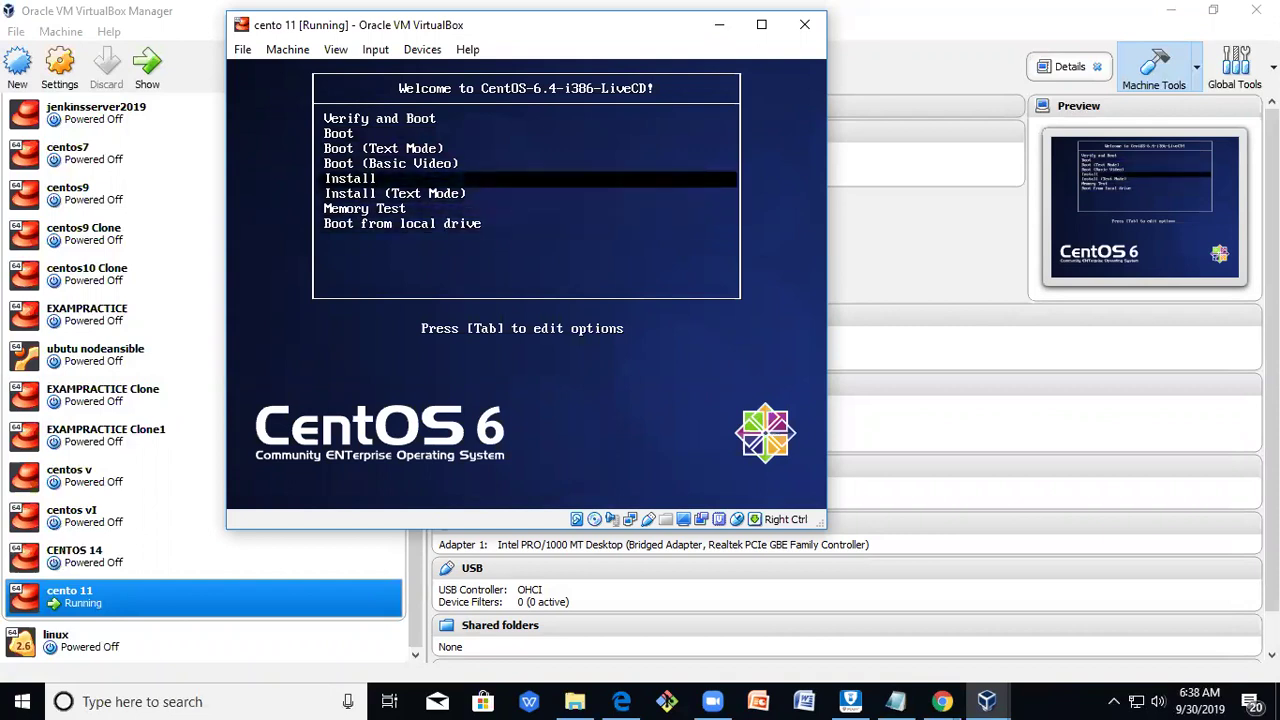
{"action": "key", "text": "Down"}
{"action": "key", "text": "Down"}
{"action": "key", "text": "Up"}
{"action": "key", "text": "Up"}
{"action": "key", "text": "Return"}
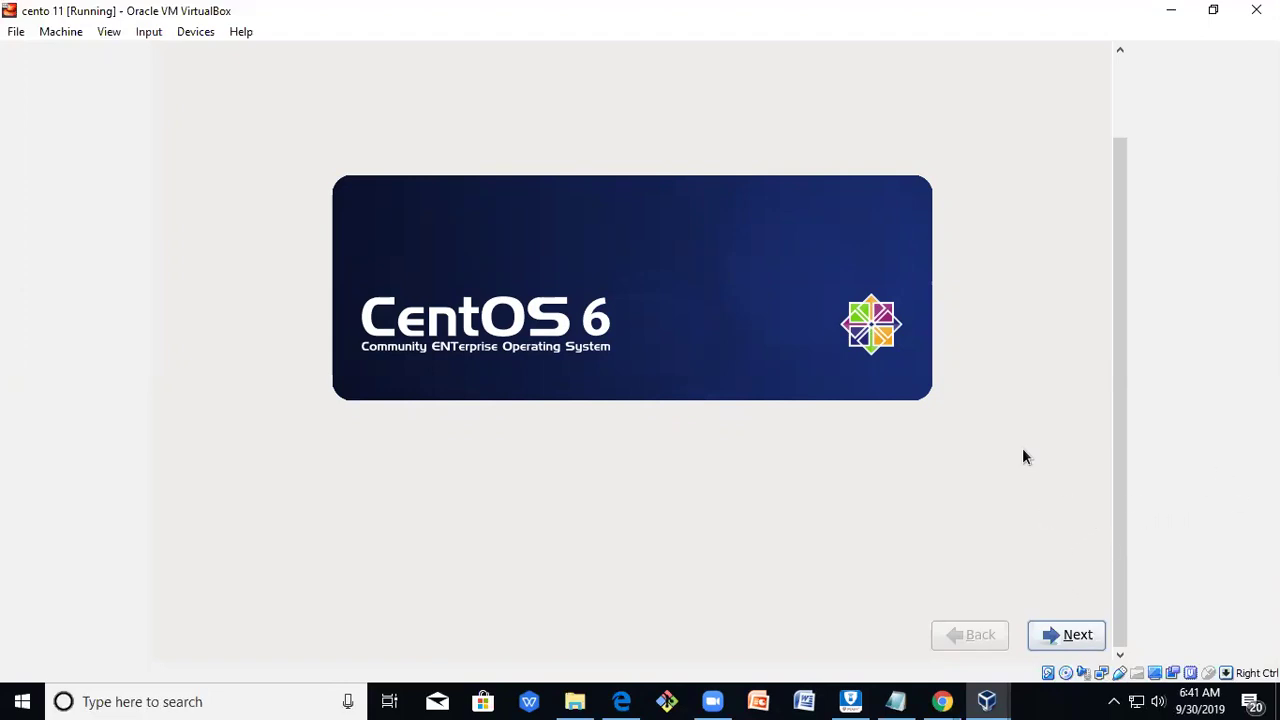
Advance past the installer welcome, keeping English language and U.S. English keyboard.
{"action": "left_click_drag", "start_coordinate": [1117, 299], "coordinate": [1128, 445]}
{"action": "left_click", "coordinate": [1078, 637]}
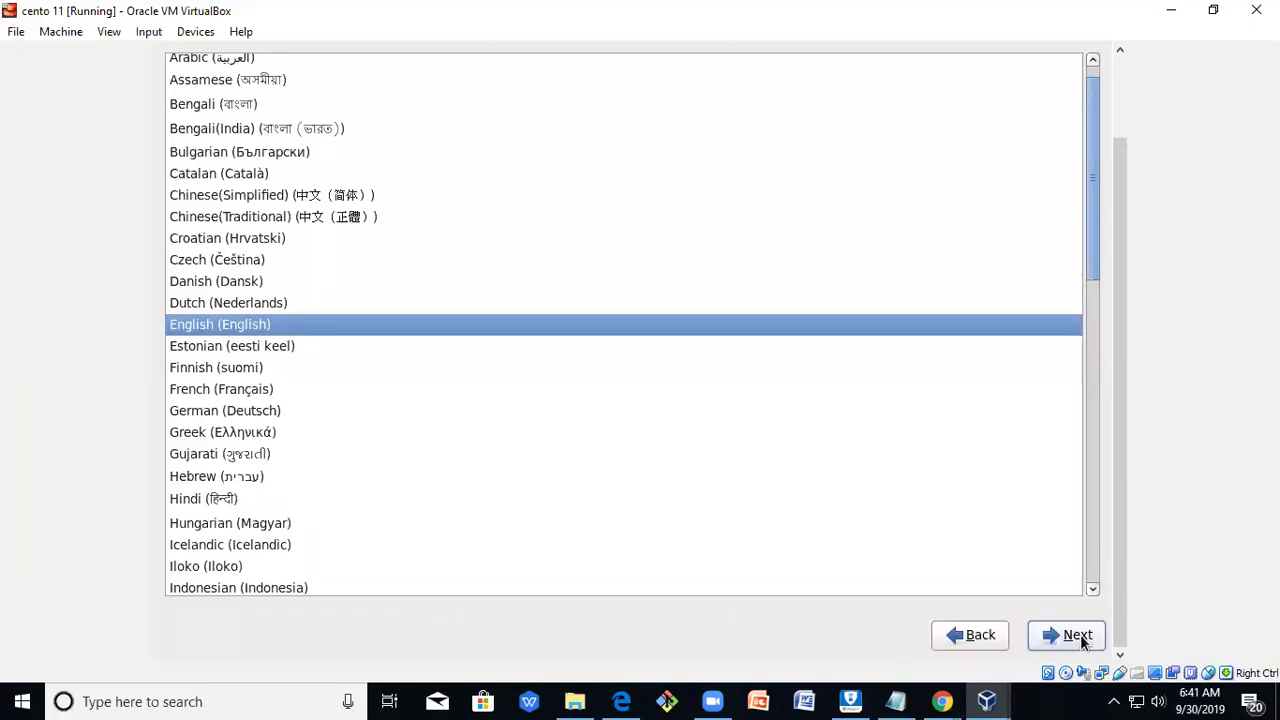
{"action": "left_click", "coordinate": [1078, 637]}
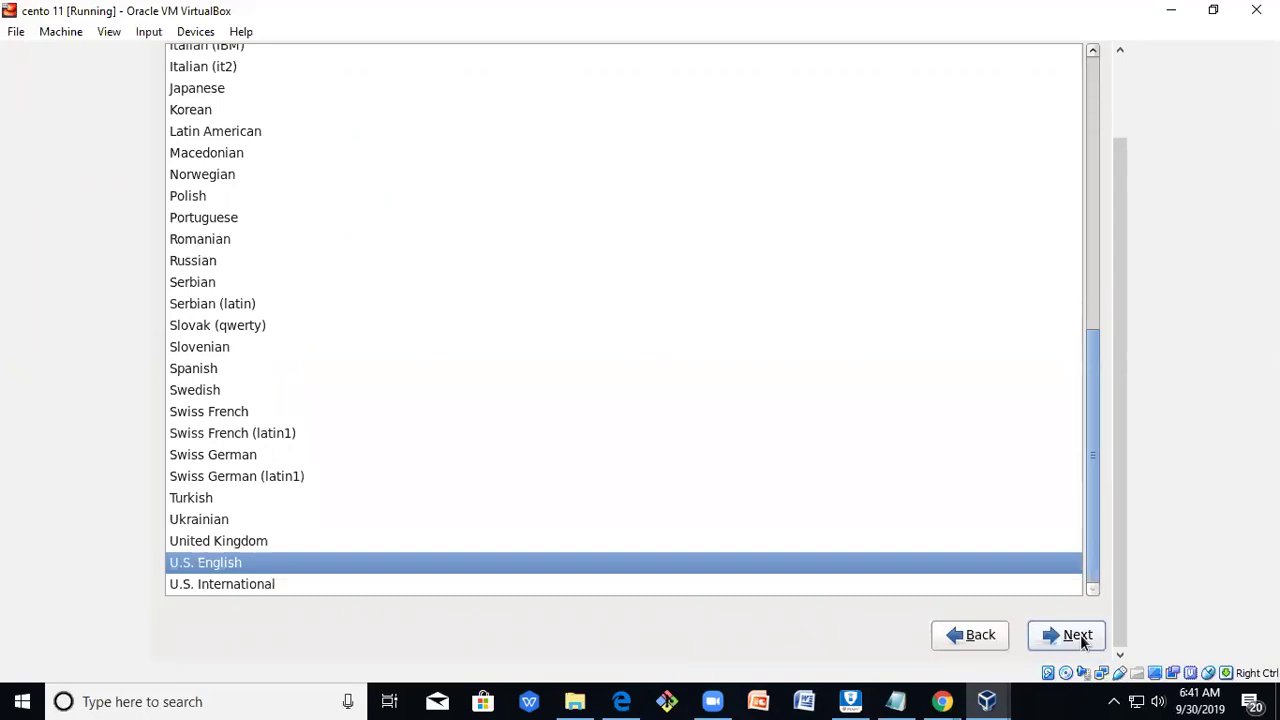
{"action": "left_click", "coordinate": [1075, 636]}
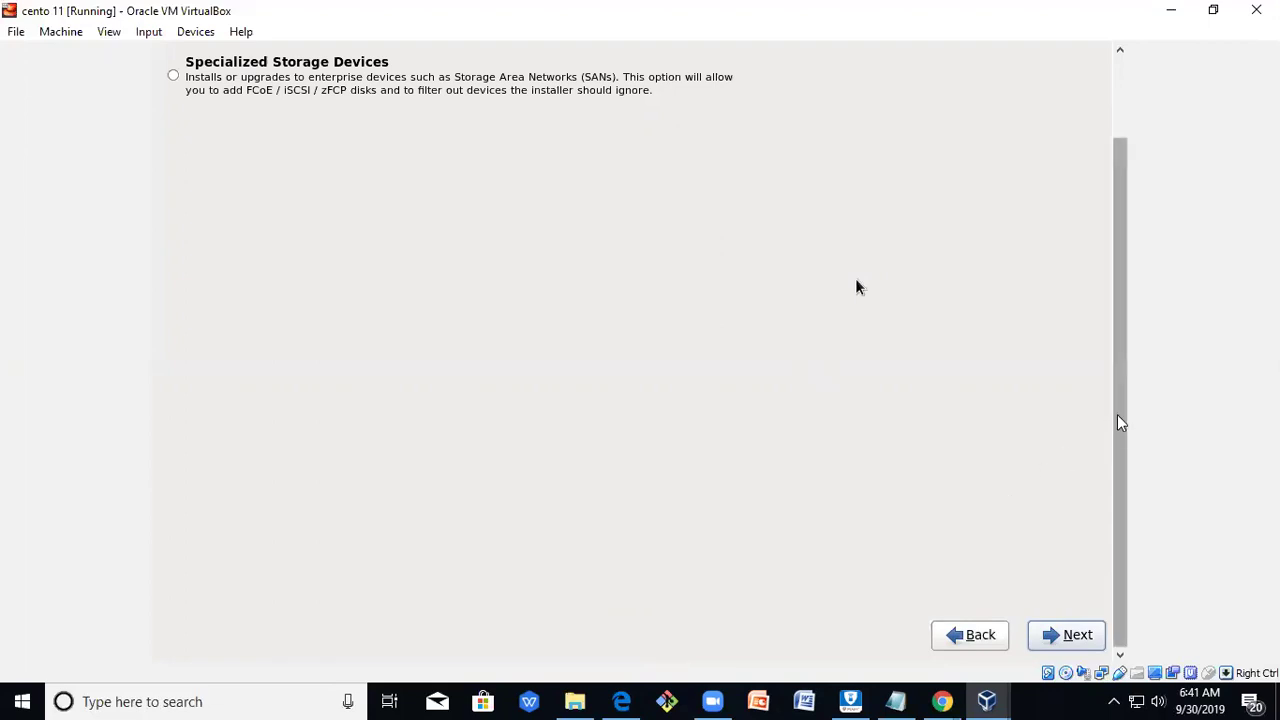
Keep Basic Storage Devices and agree to discard any data on the blank 8192 MB disk.
{"action": "scroll", "coordinate": [1120, 422], "scroll_direction": "up", "scroll_amount": 3}
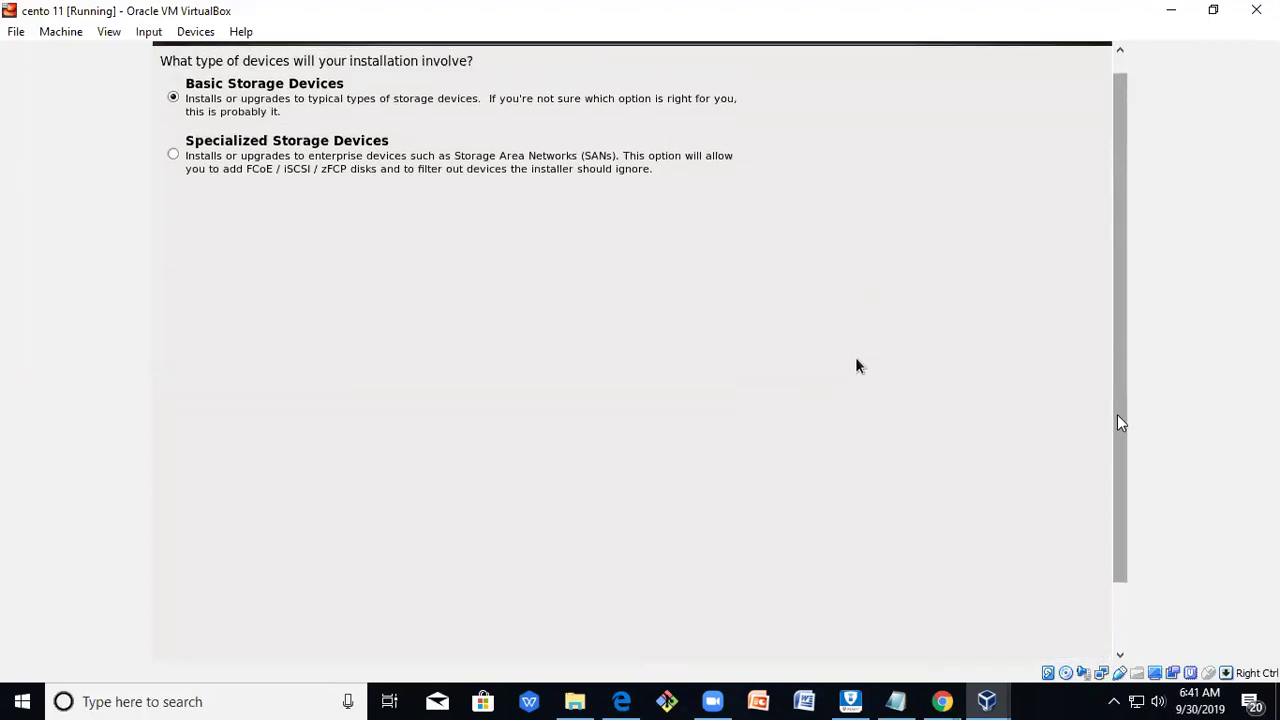
{"action": "scroll", "coordinate": [1120, 422], "scroll_direction": "up", "scroll_amount": 1}
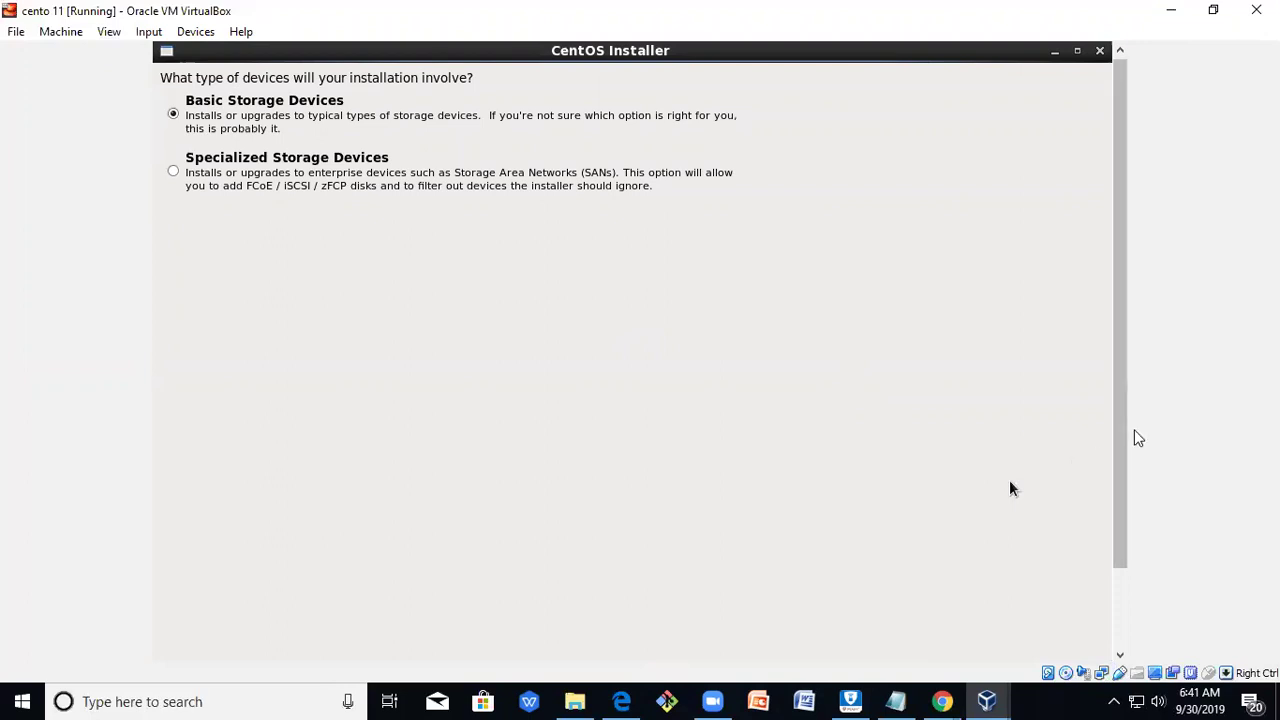
{"action": "scroll", "coordinate": [1126, 446], "scroll_direction": "down", "scroll_amount": 2}
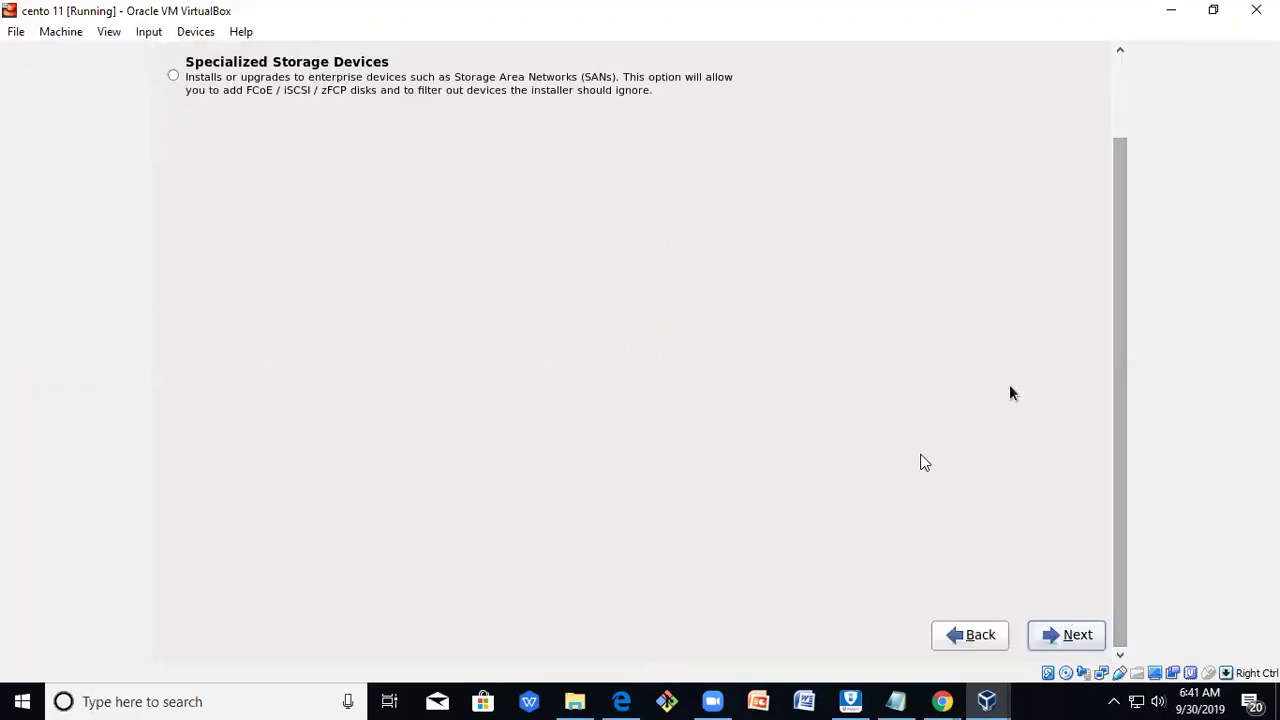
{"action": "left_click", "coordinate": [1078, 649]}
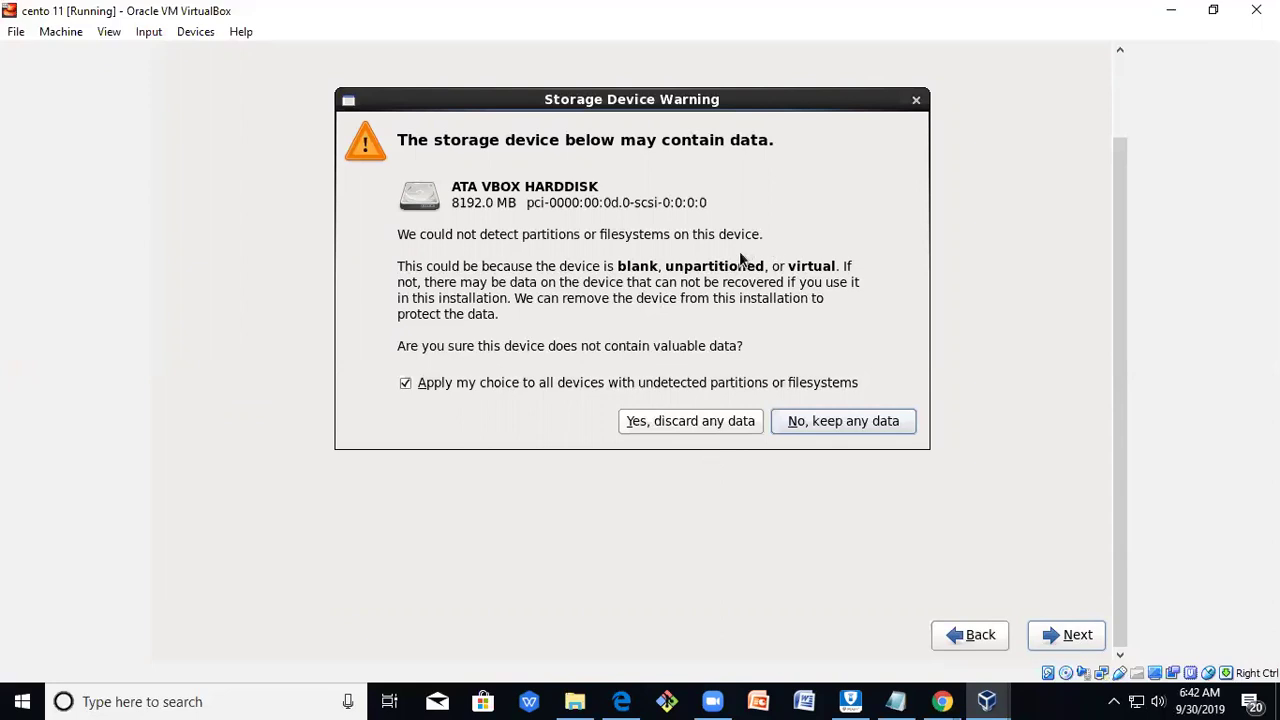
{"action": "left_click", "coordinate": [690, 421]}
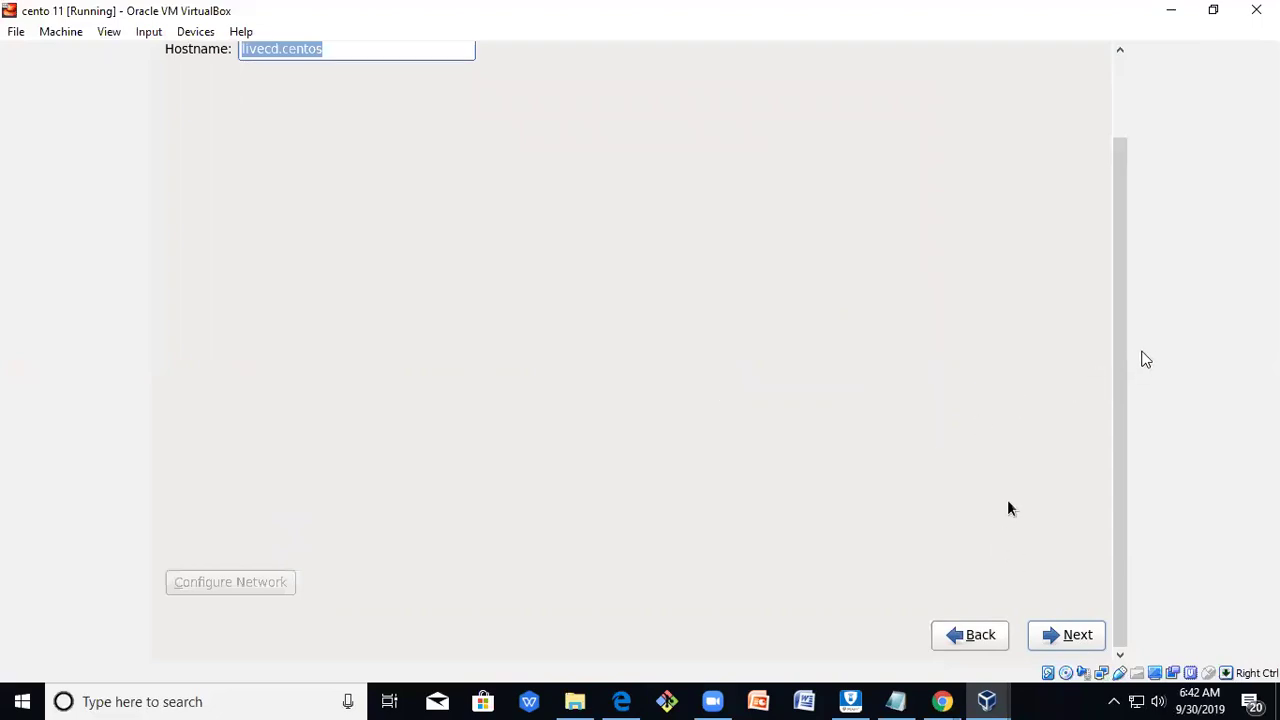
Leave the hostname as livecd.centos and continue to the time zone page.
{"action": "left_click_drag", "start_coordinate": [1123, 363], "coordinate": [1185, 176]}
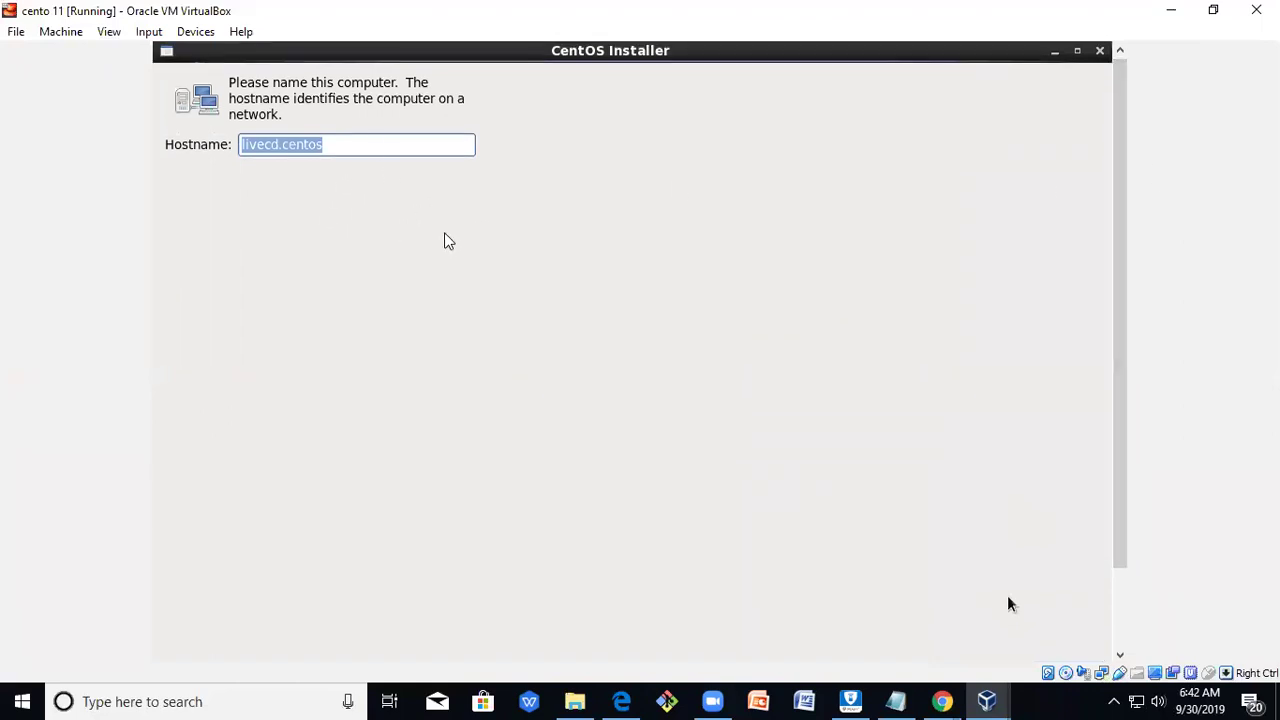
{"action": "scroll", "coordinate": [660, 368], "scroll_direction": "down", "scroll_amount": 3}
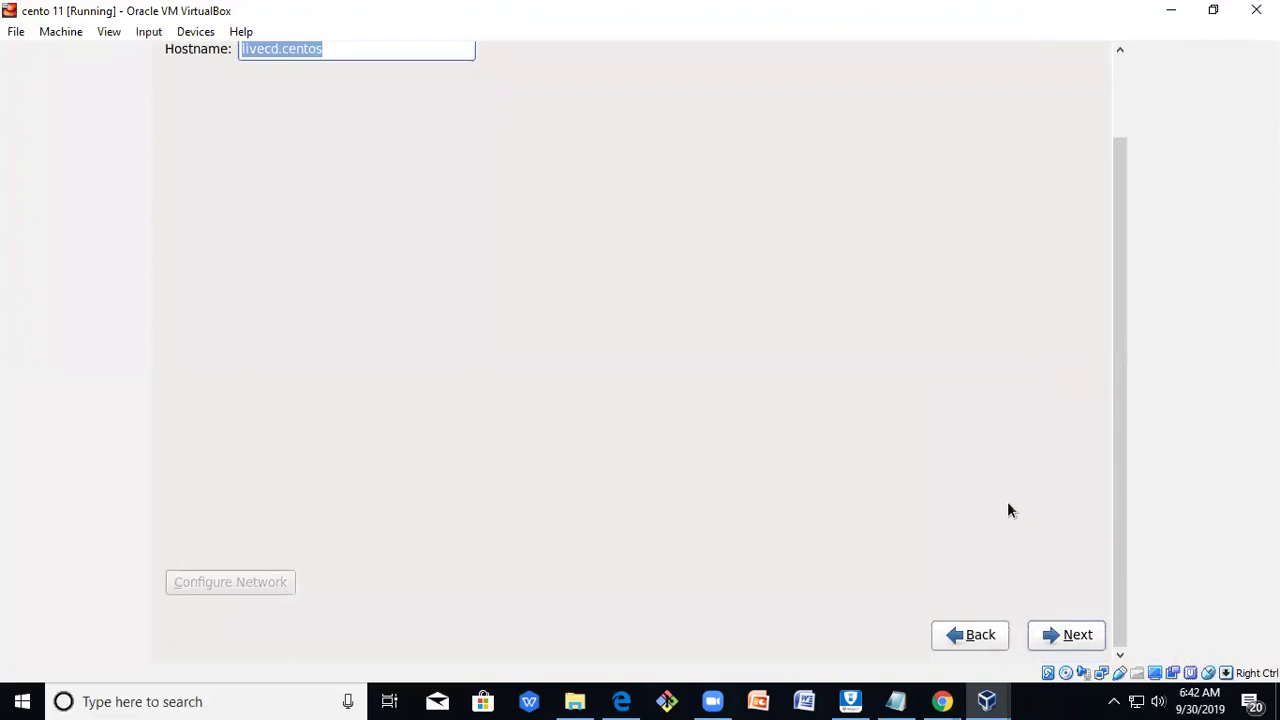
{"action": "left_click", "coordinate": [1055, 638]}
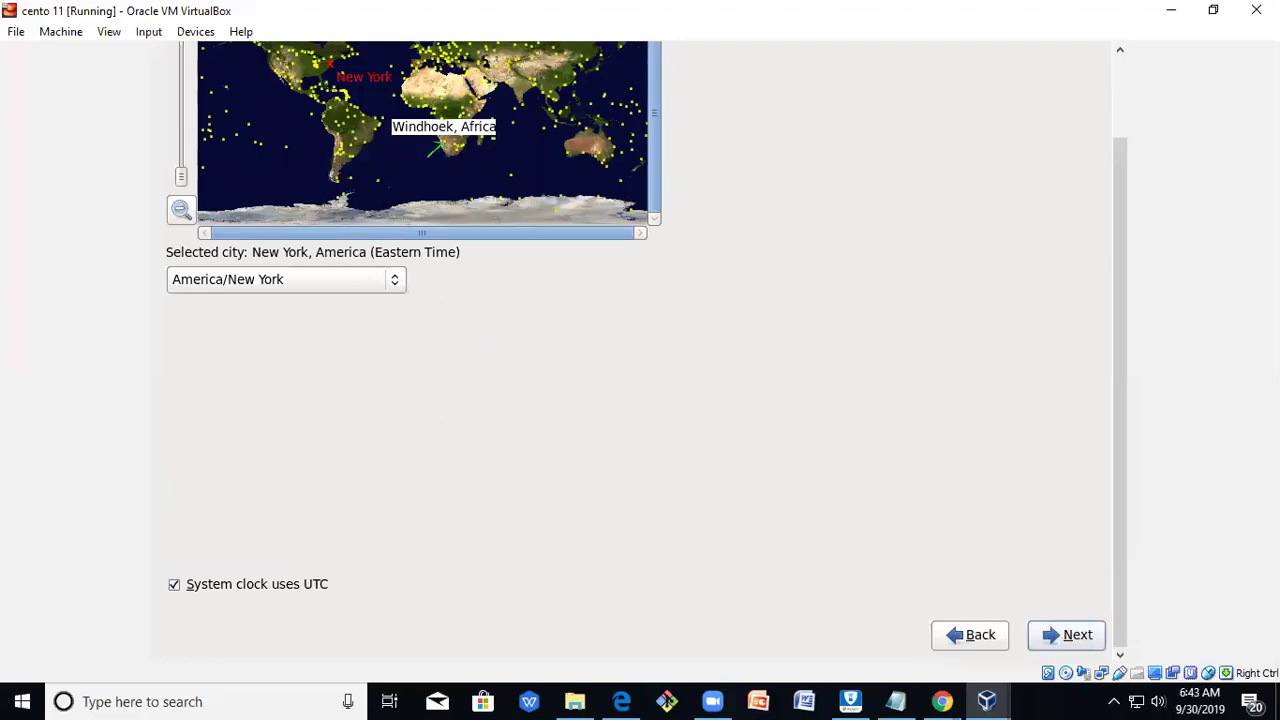
Keep the America/New York time zone with system clock on UTC and proceed.
{"action": "scroll", "coordinate": [436, 146], "scroll_direction": "up", "scroll_amount": 2}
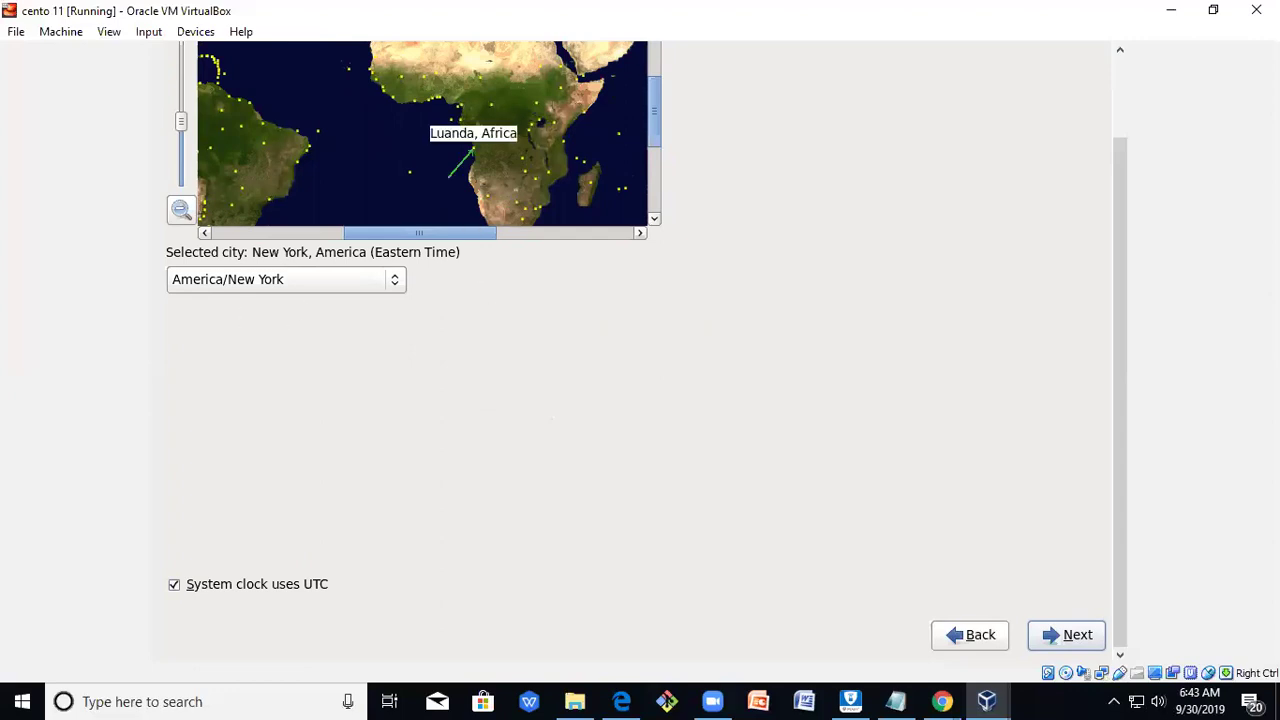
{"action": "left_click_drag", "start_coordinate": [472, 233], "coordinate": [330, 250]}
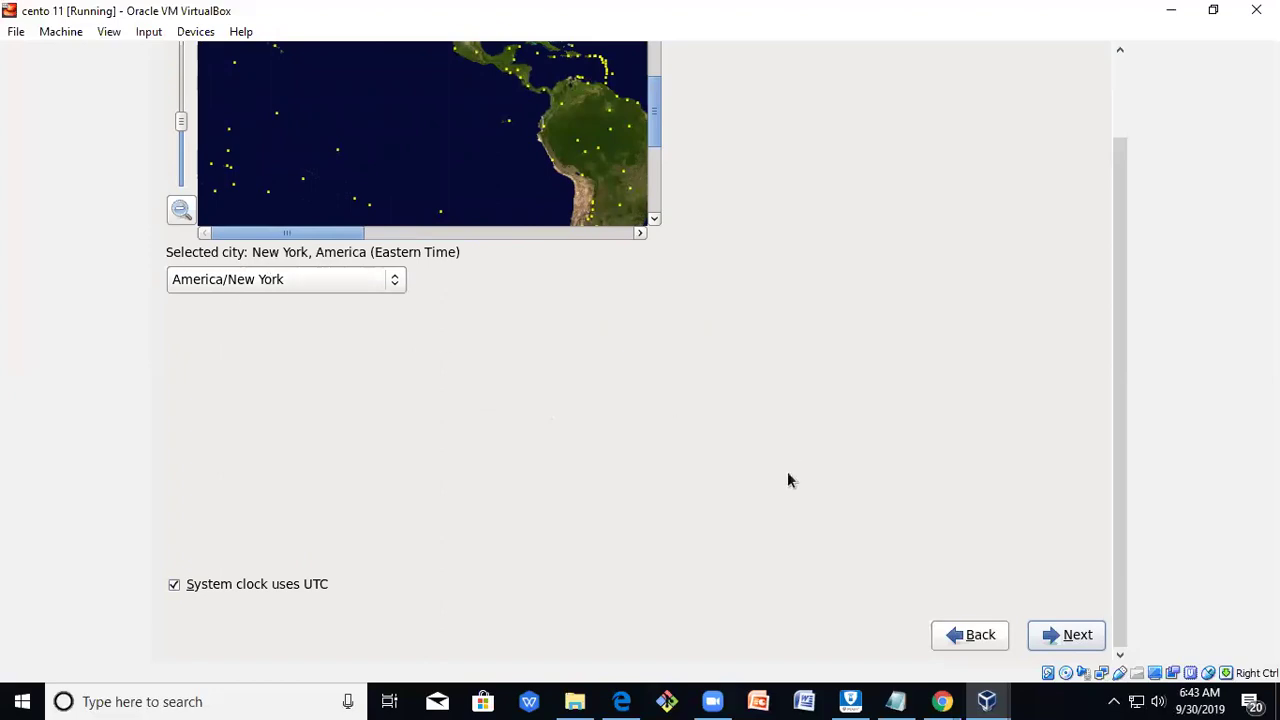
{"action": "left_click", "coordinate": [1054, 634]}
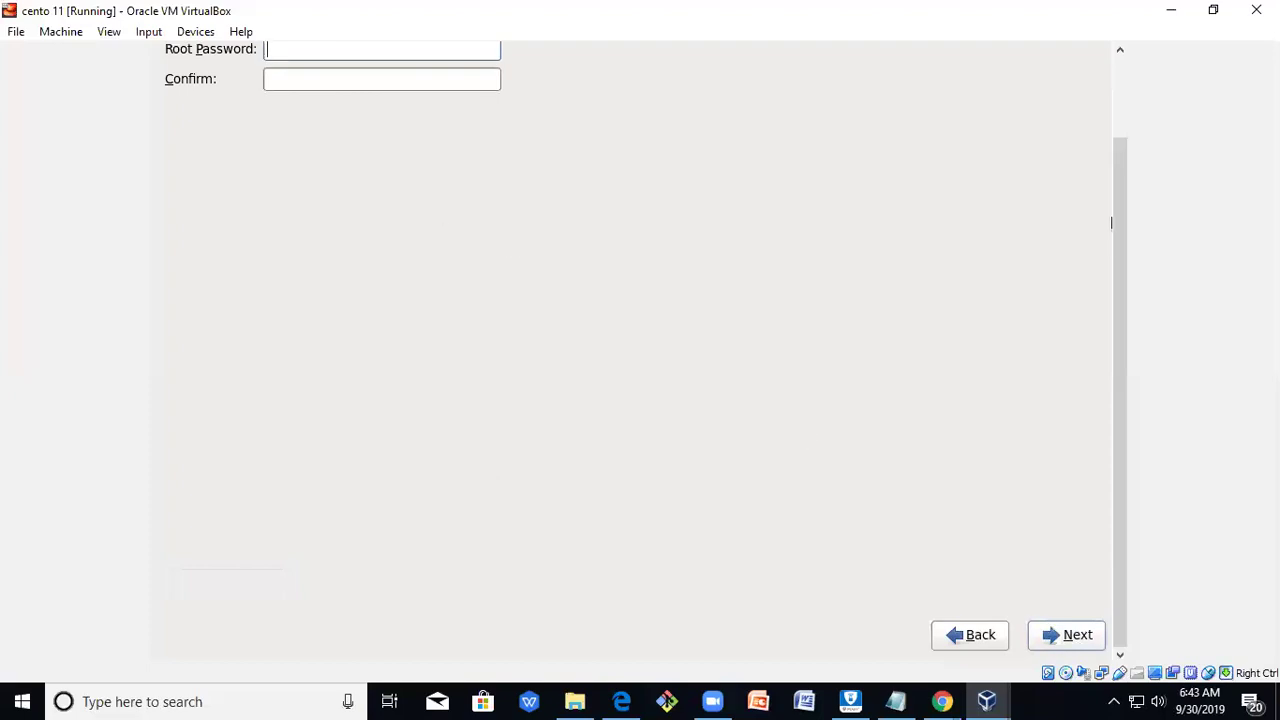
Enter the root password in both the Root Password and Confirm fields.
{"action": "left_click_drag", "start_coordinate": [1121, 345], "coordinate": [1128, 240]}
{"action": "left_click", "coordinate": [380, 150]}
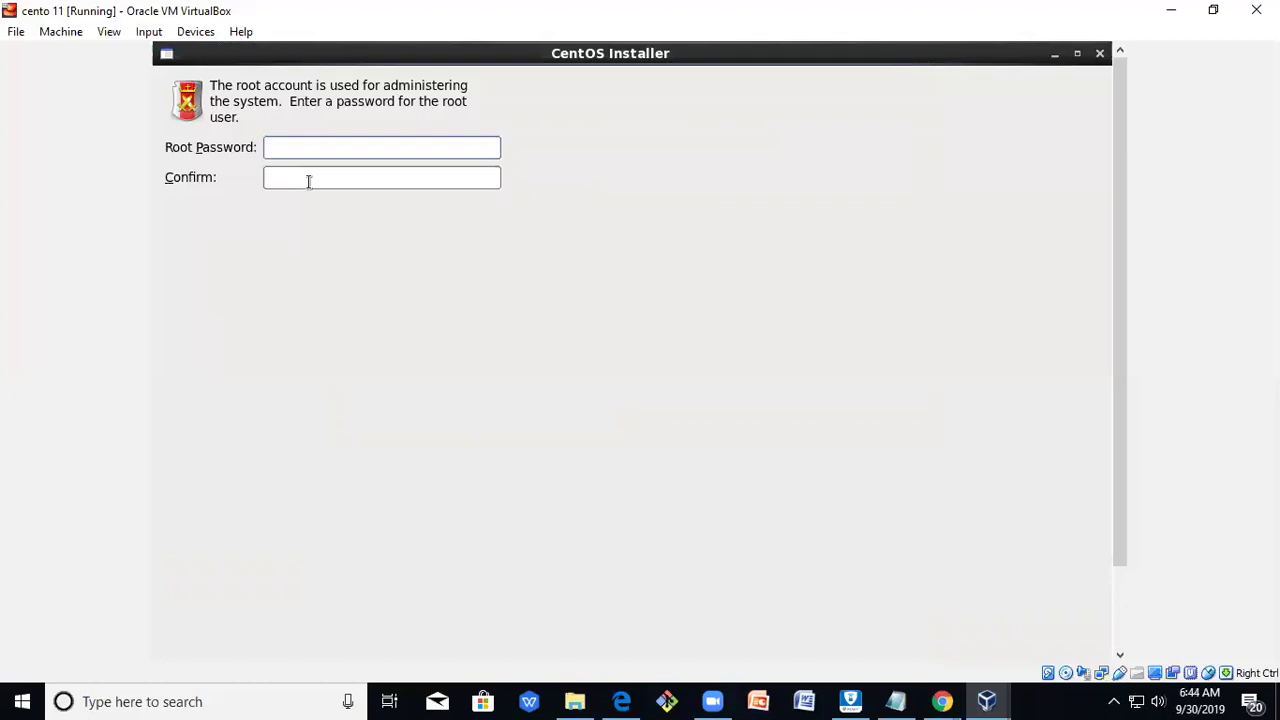
{"action": "type", "text": "aaaaaa"}
{"action": "key", "text": "Tab"}
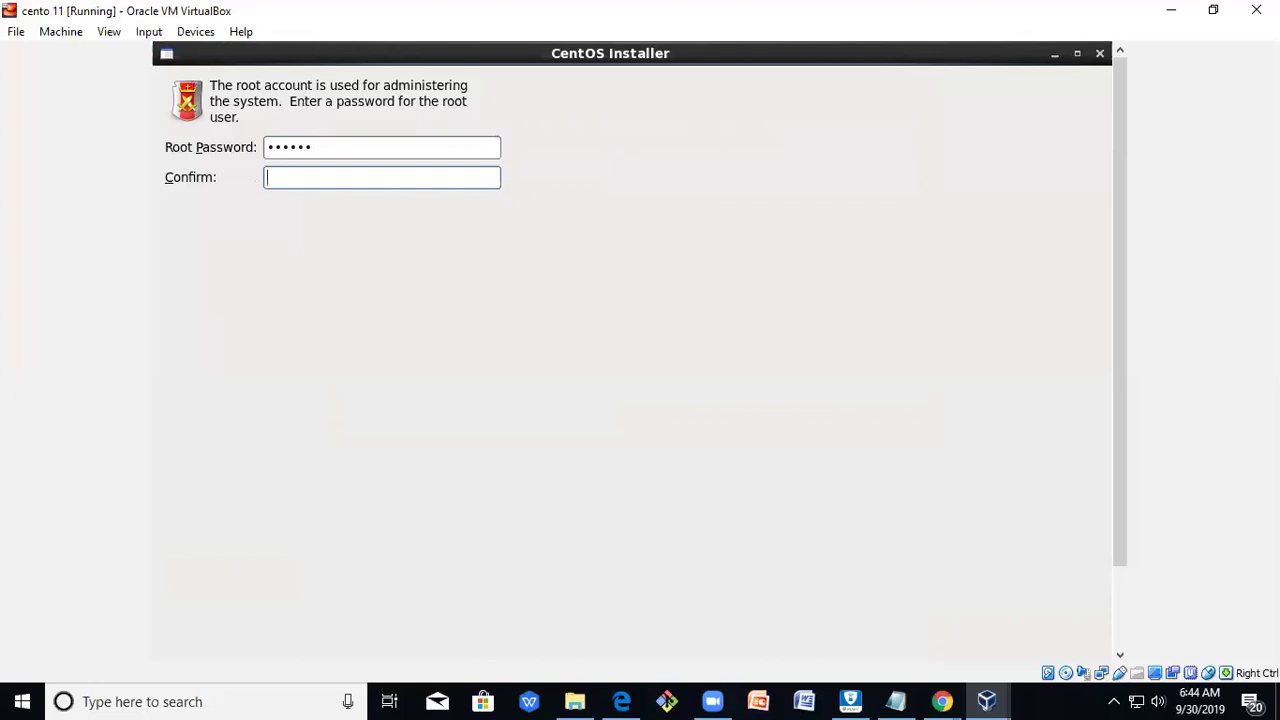
{"action": "type", "text": "••••••"}
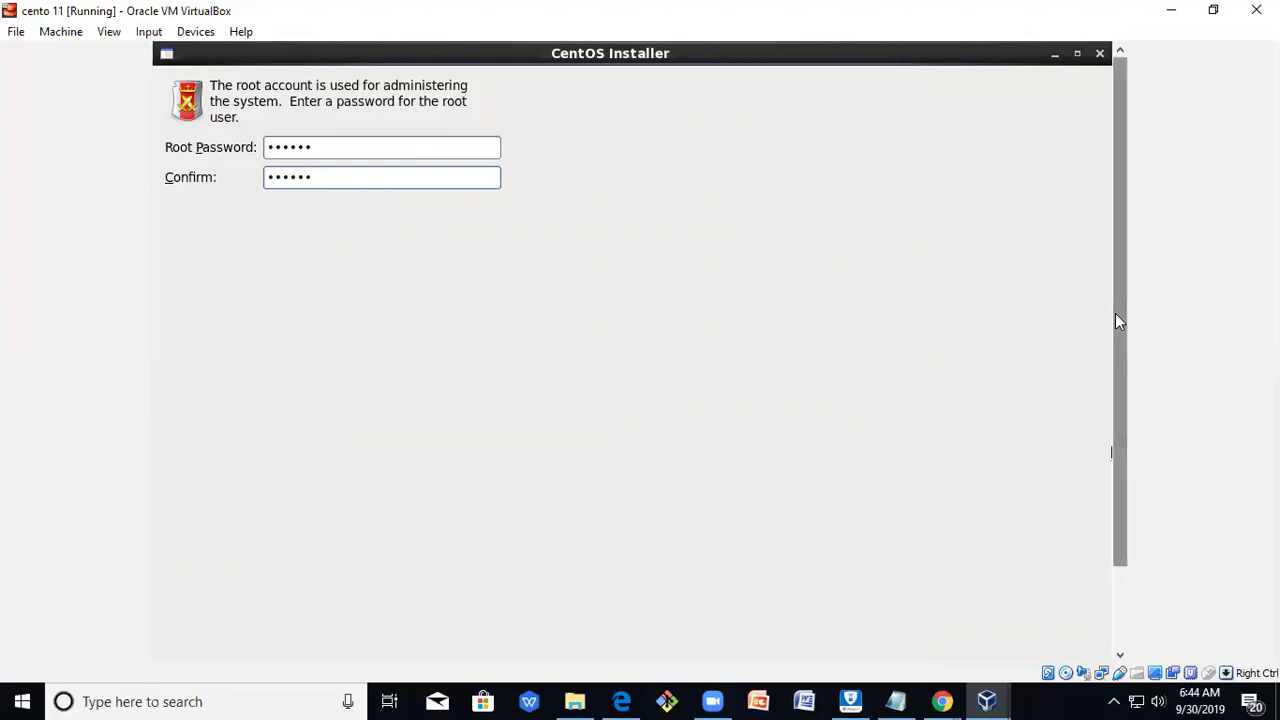
Submit the root password and accept it despite the weak-password warning.
{"action": "left_click_drag", "start_coordinate": [1118, 320], "coordinate": [1097, 503]}
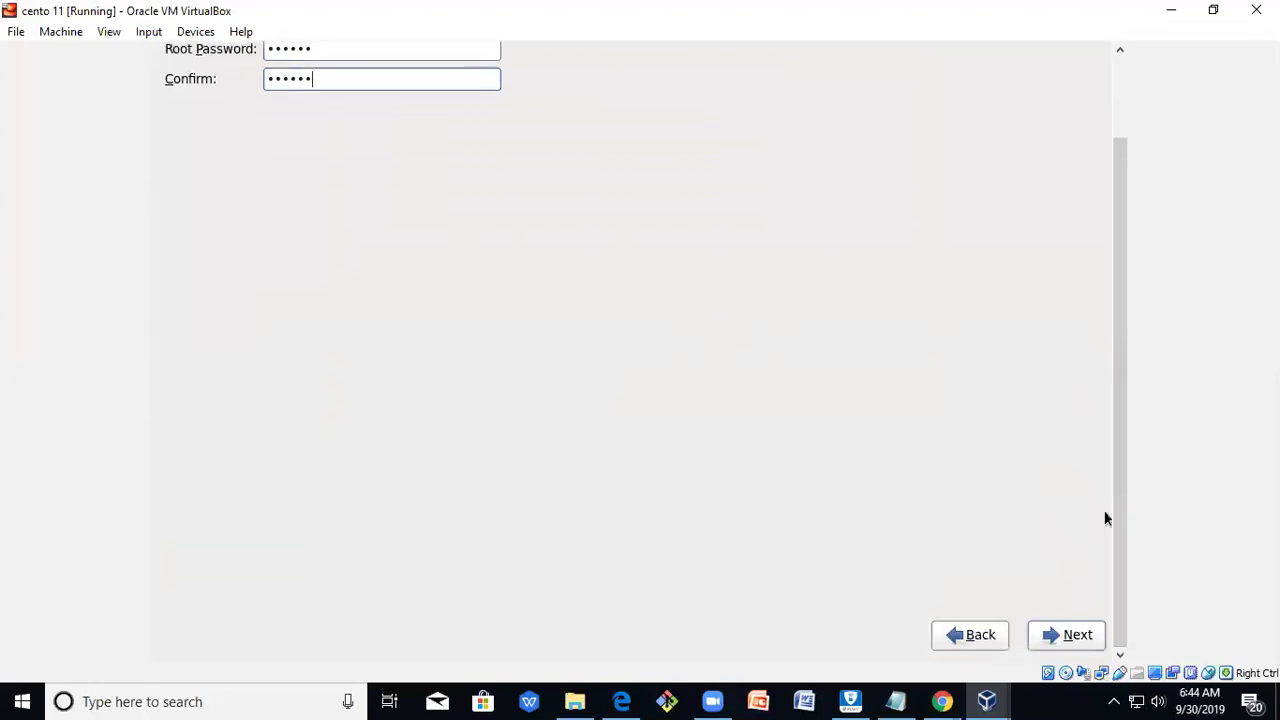
{"action": "left_click", "coordinate": [1080, 634]}
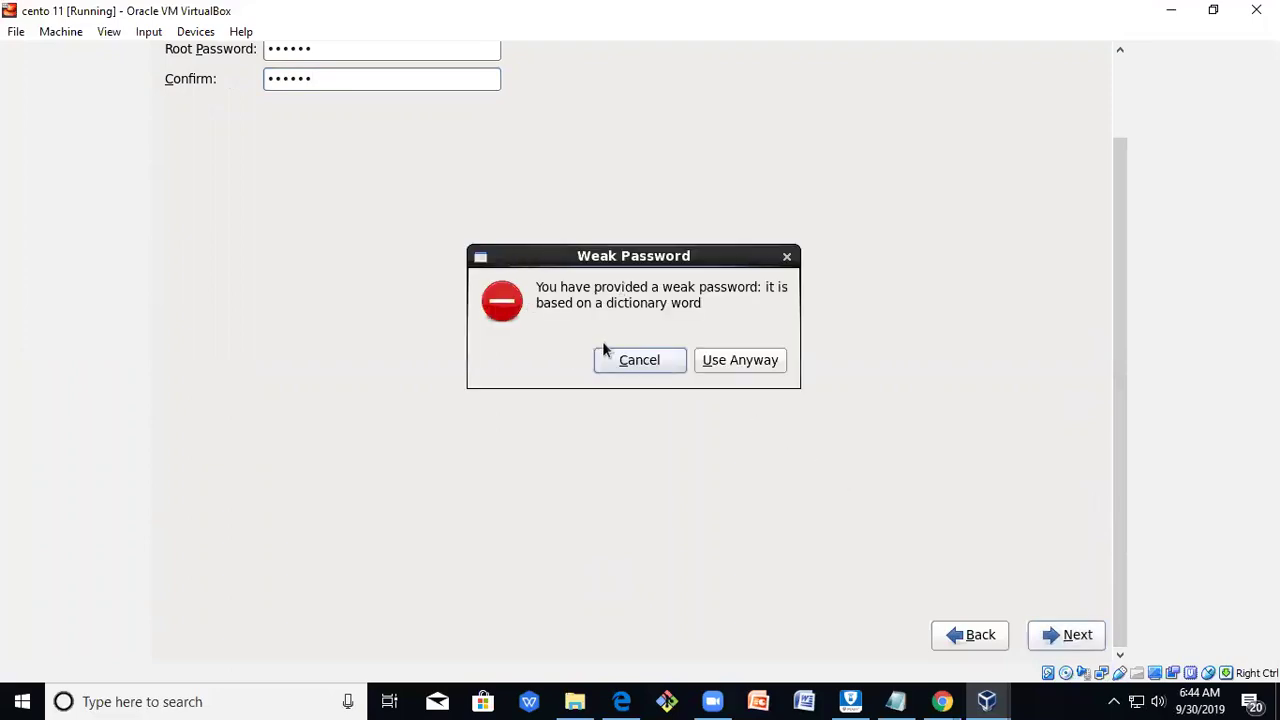
{"action": "left_click", "coordinate": [768, 362]}
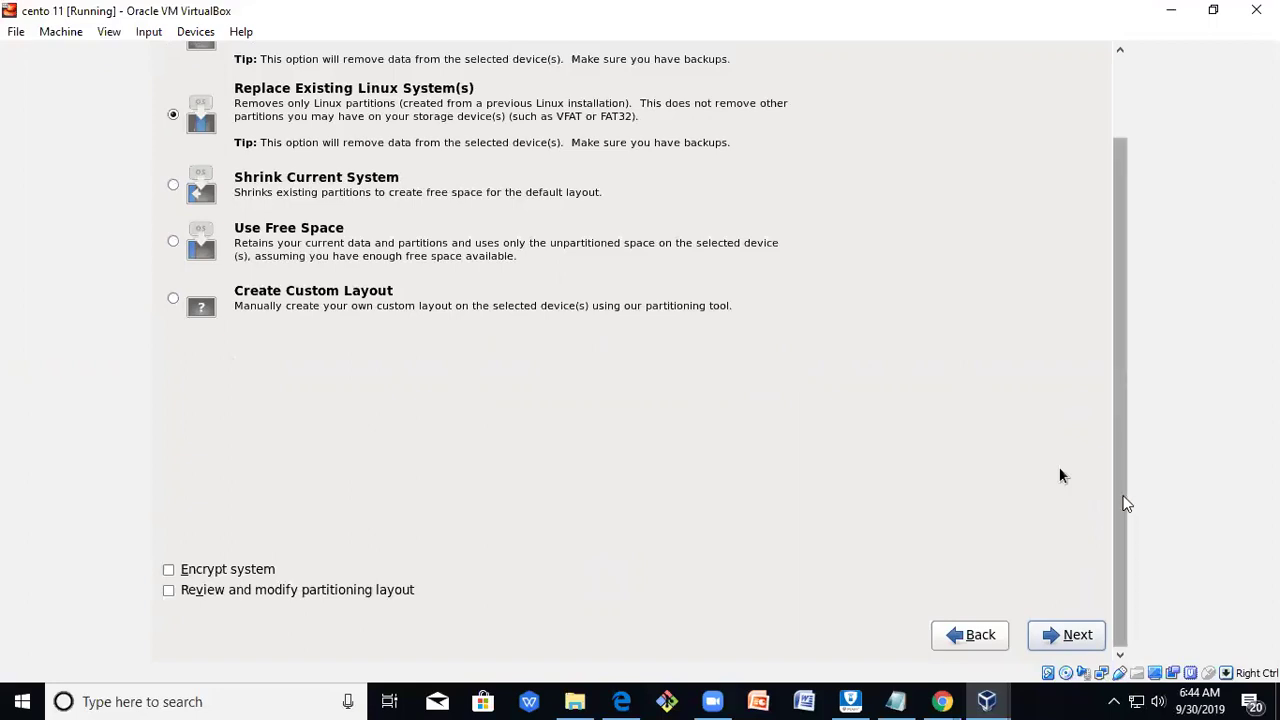
Choose Use All Space as the installation type and write the partition layout to disk.
{"action": "left_click_drag", "start_coordinate": [1123, 503], "coordinate": [1103, 363]}
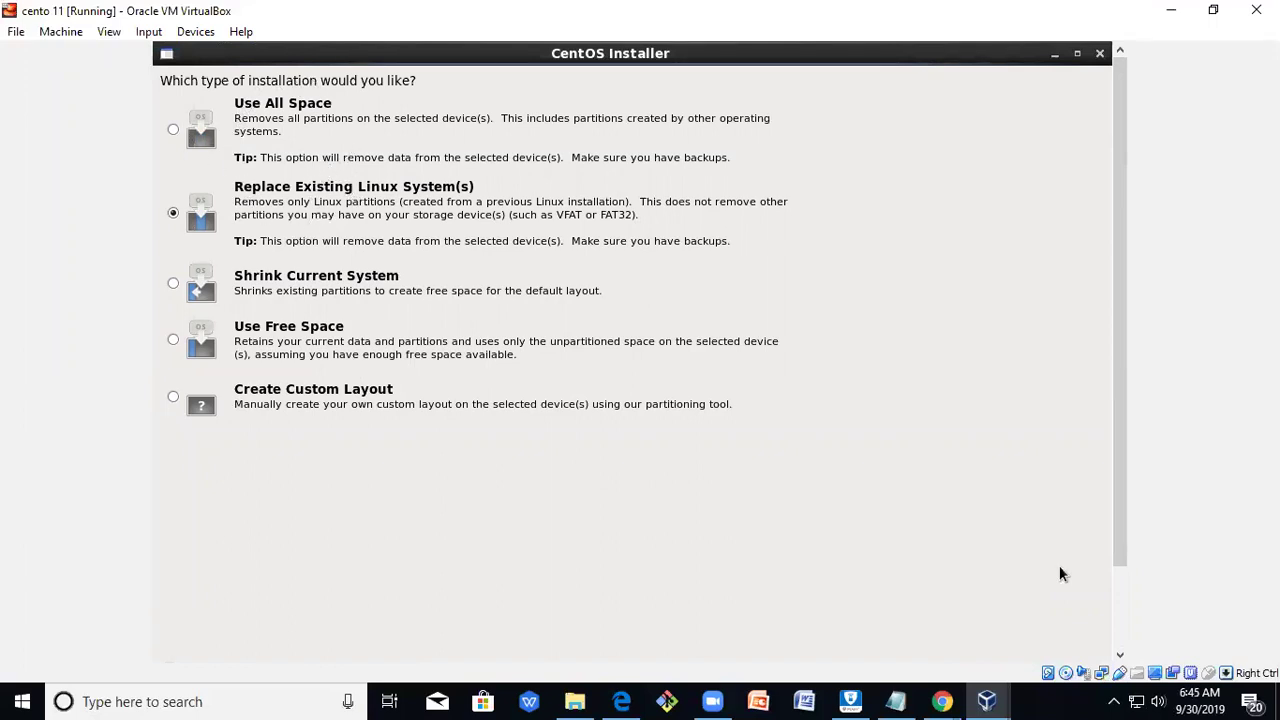
{"action": "left_click", "coordinate": [173, 133]}
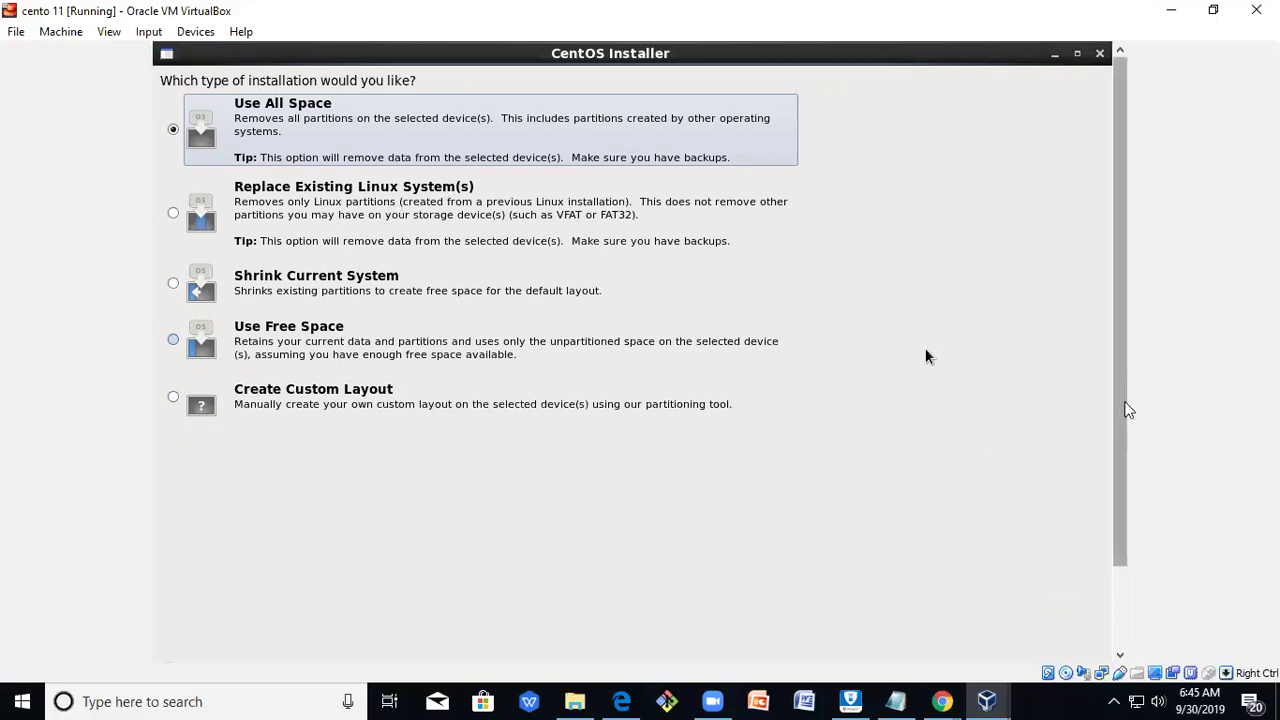
{"action": "left_click_drag", "start_coordinate": [1128, 410], "coordinate": [1128, 586]}
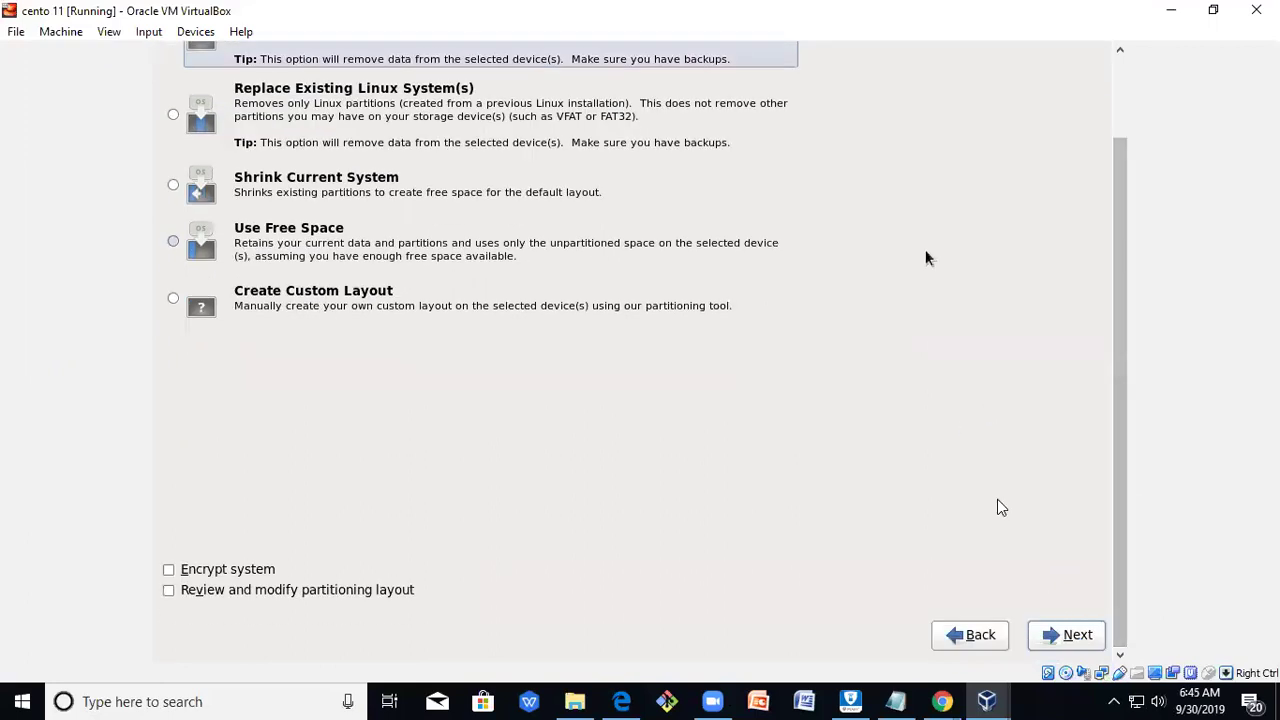
{"action": "left_click", "coordinate": [1078, 636]}
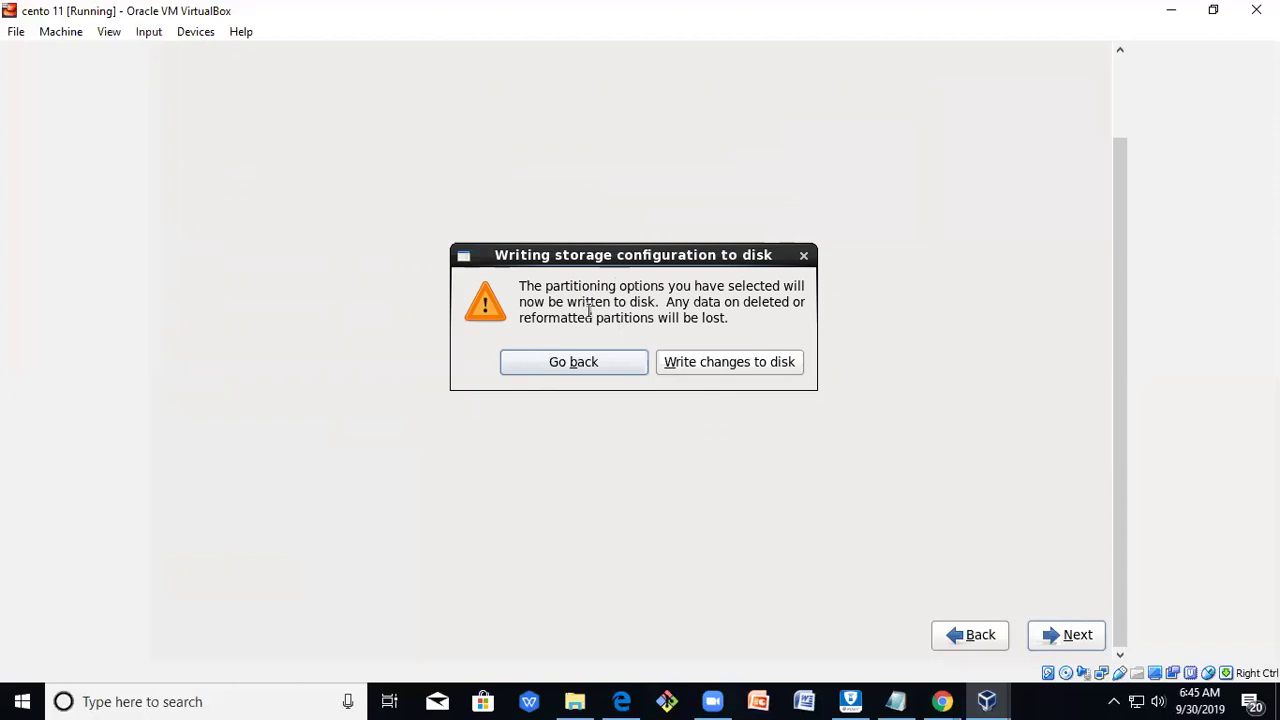
{"action": "left_click", "coordinate": [727, 366]}
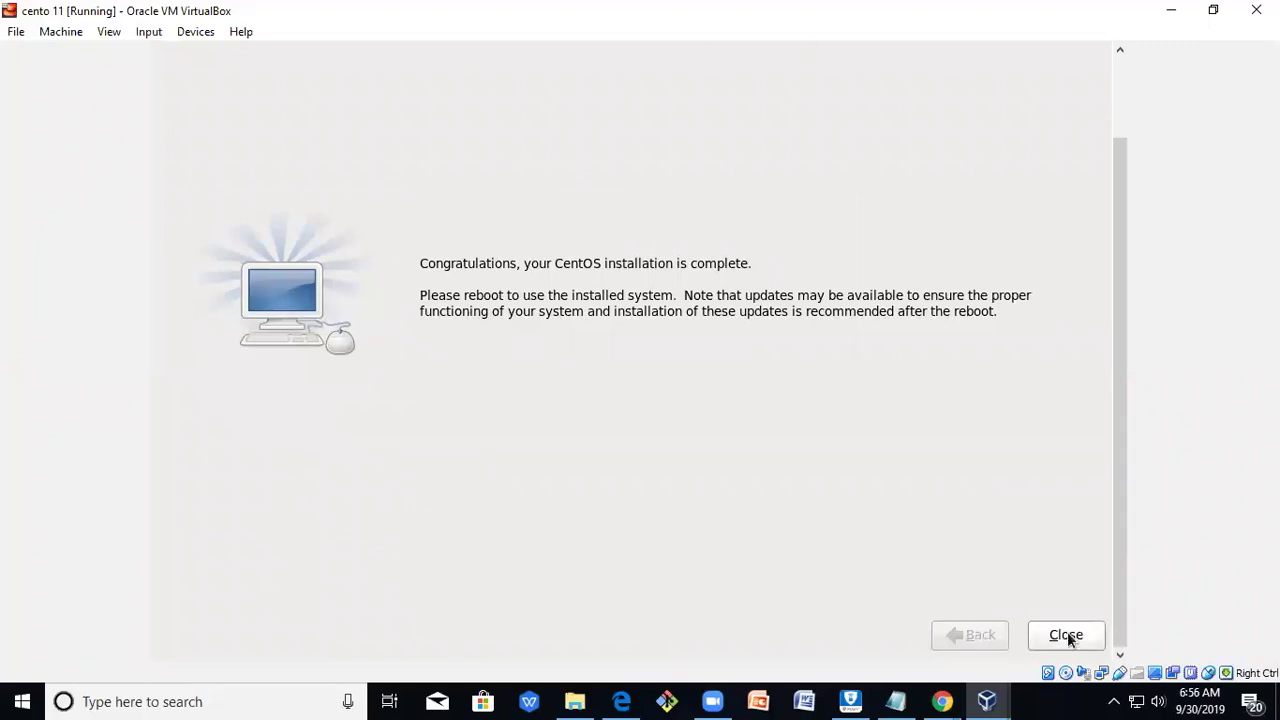
Close the Congratulations screen once installation completes so the VM reboots.
{"action": "left_click", "coordinate": [1068, 635]}
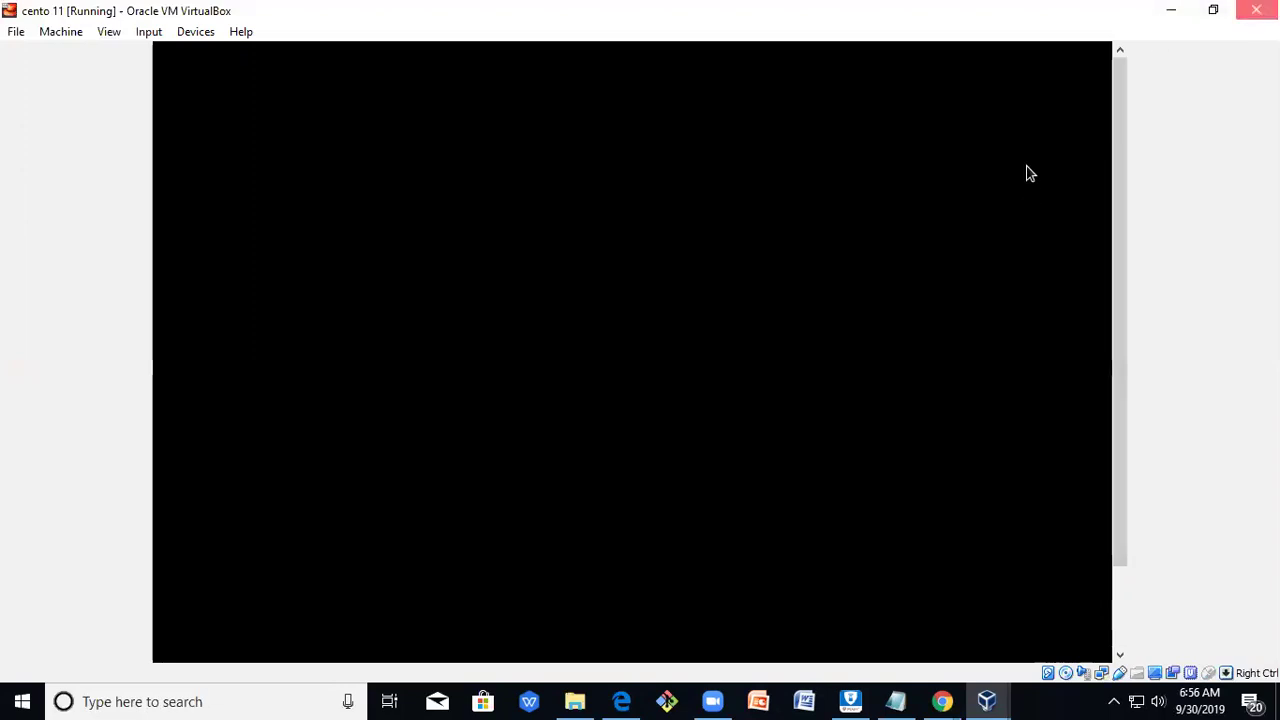
Power off the cento 11 machine through the Close Virtual Machine dialog.
{"action": "left_click", "coordinate": [1256, 10]}
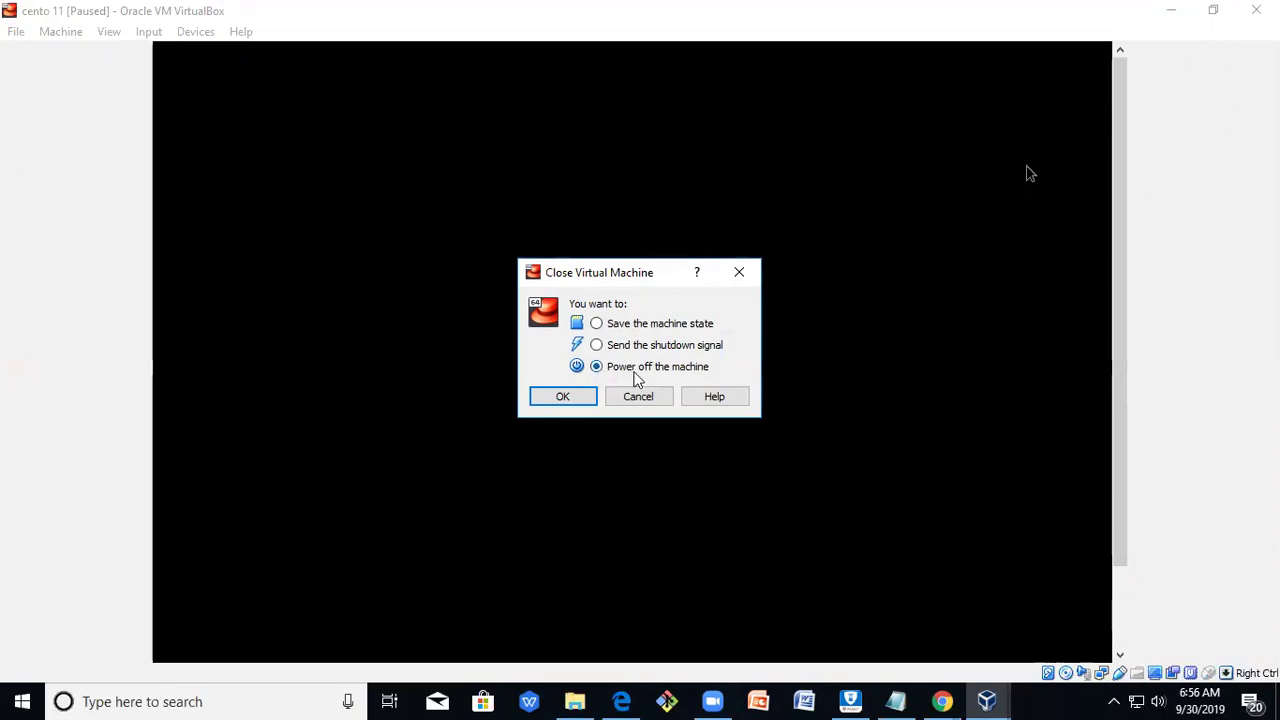
{"action": "left_click", "coordinate": [563, 397]}
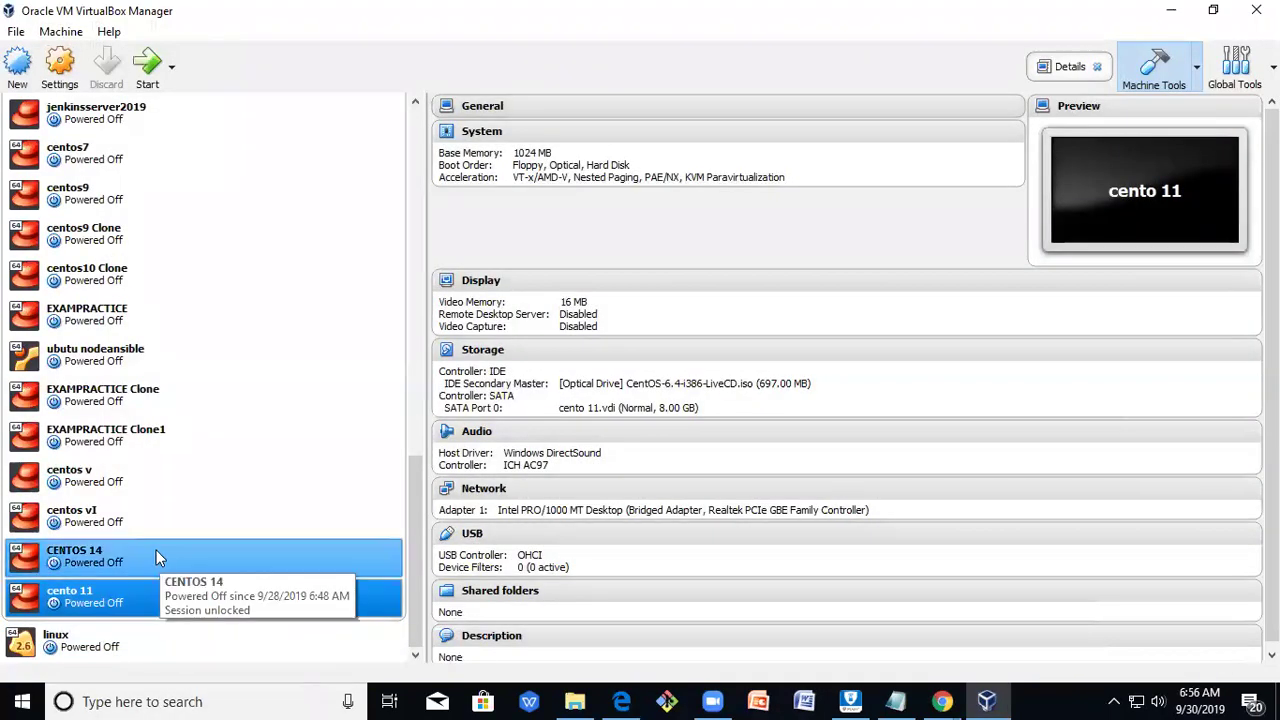
In cento 11's Storage settings, remove CentOS-6.4-i386-LiveCD.iso from the optical drive.
{"action": "left_click", "coordinate": [69, 80]}
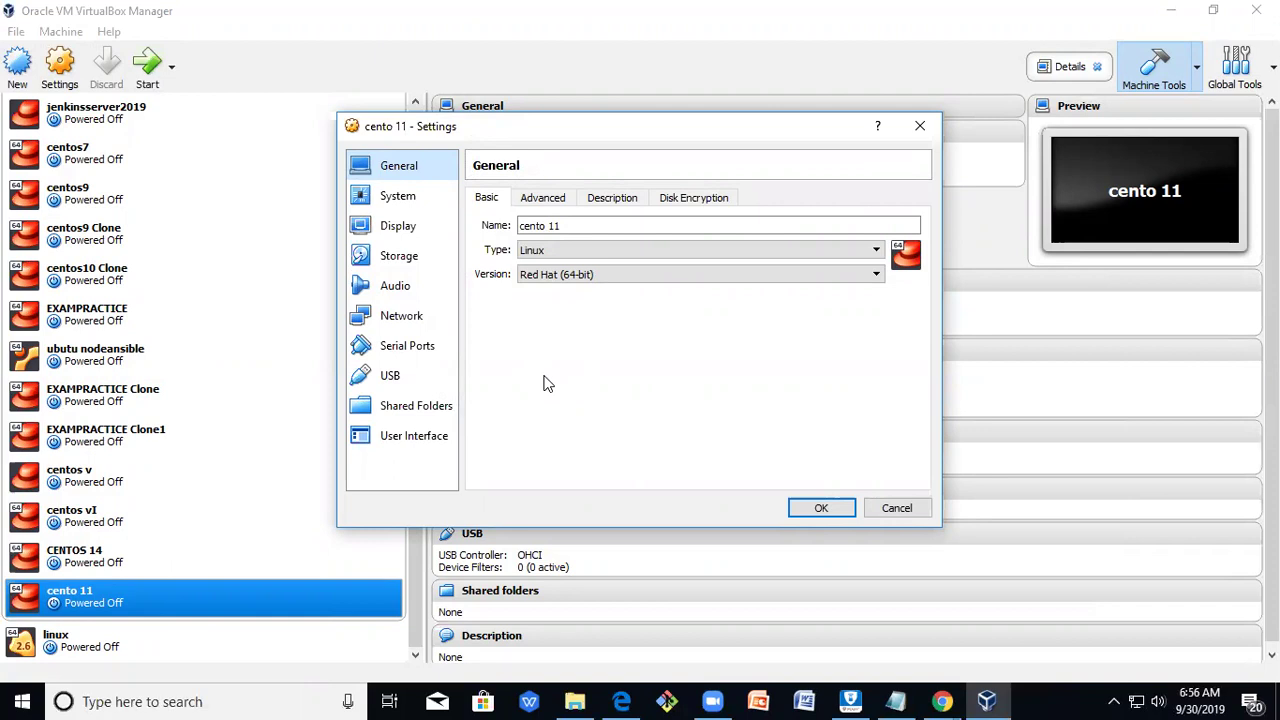
{"action": "left_click", "coordinate": [432, 260]}
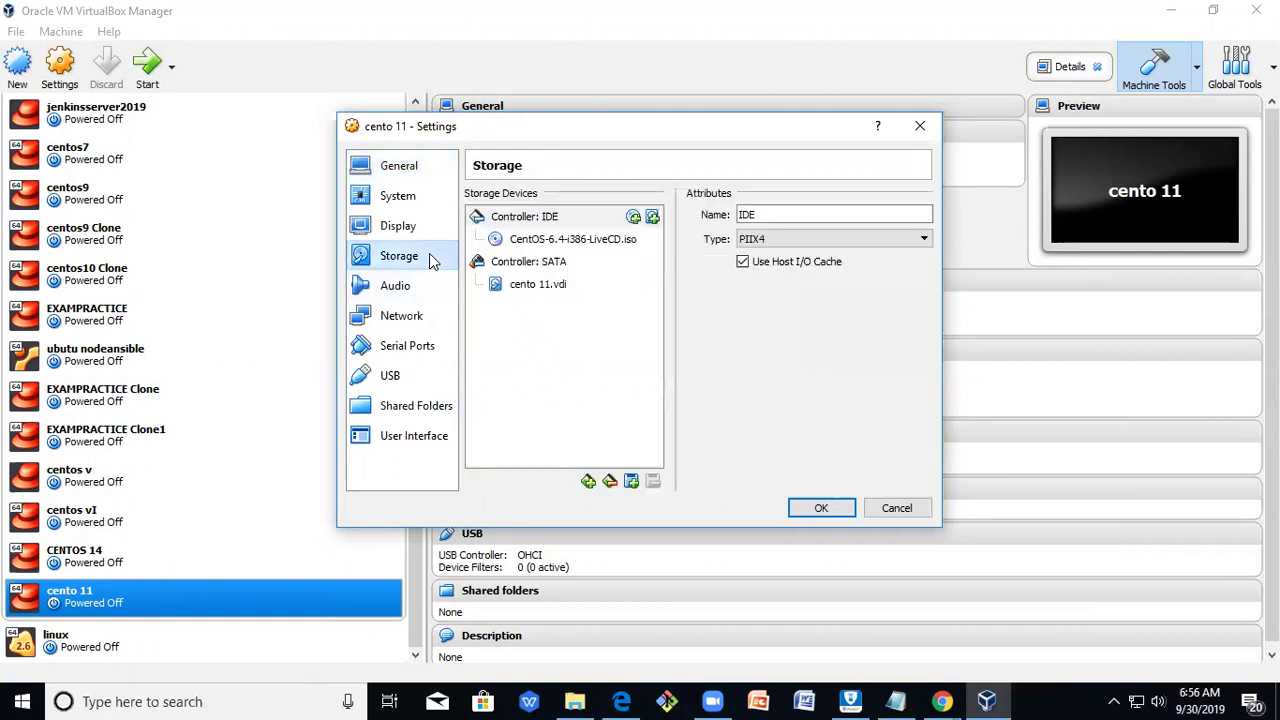
{"action": "left_click", "coordinate": [594, 246]}
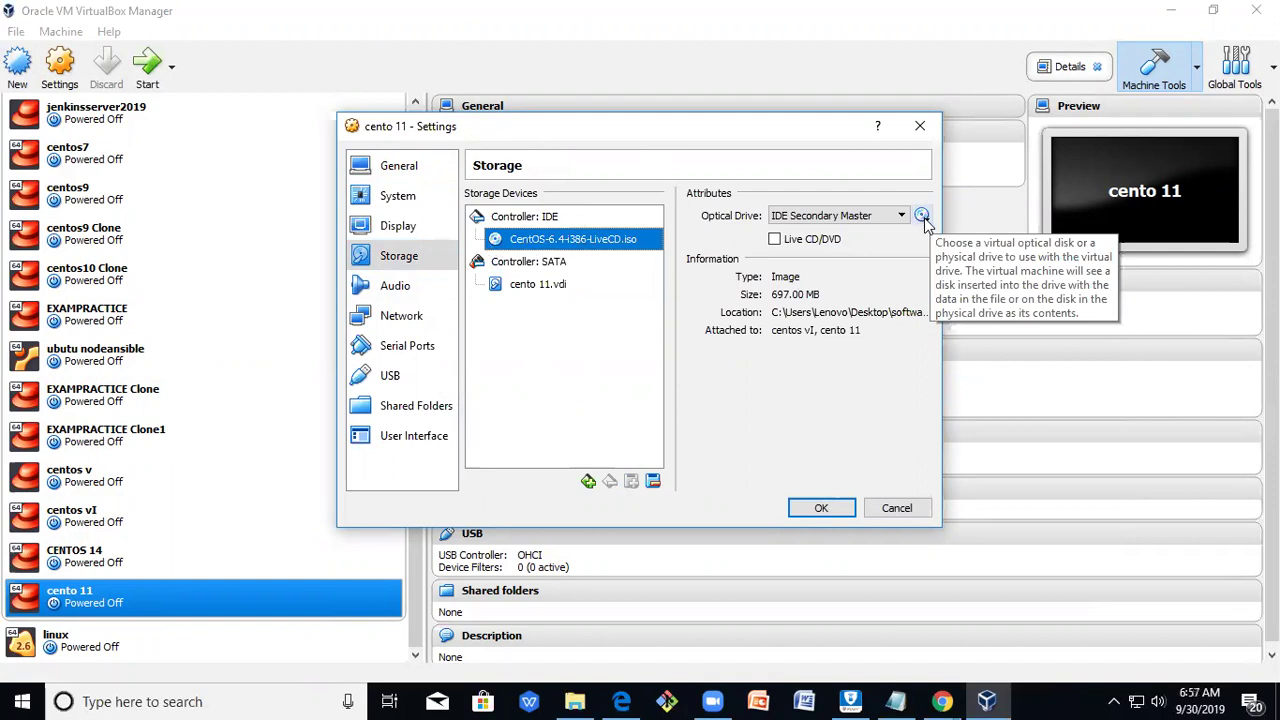
{"action": "left_click", "coordinate": [922, 216]}
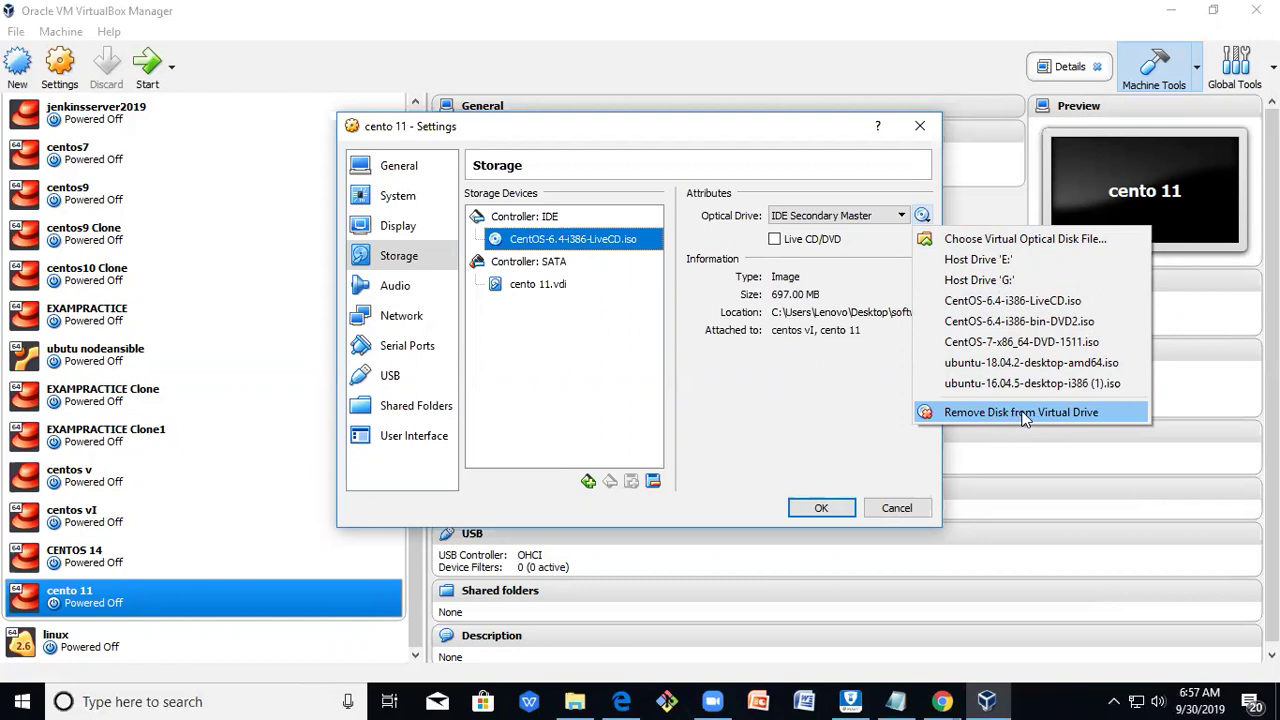
{"action": "left_click", "coordinate": [1024, 418]}
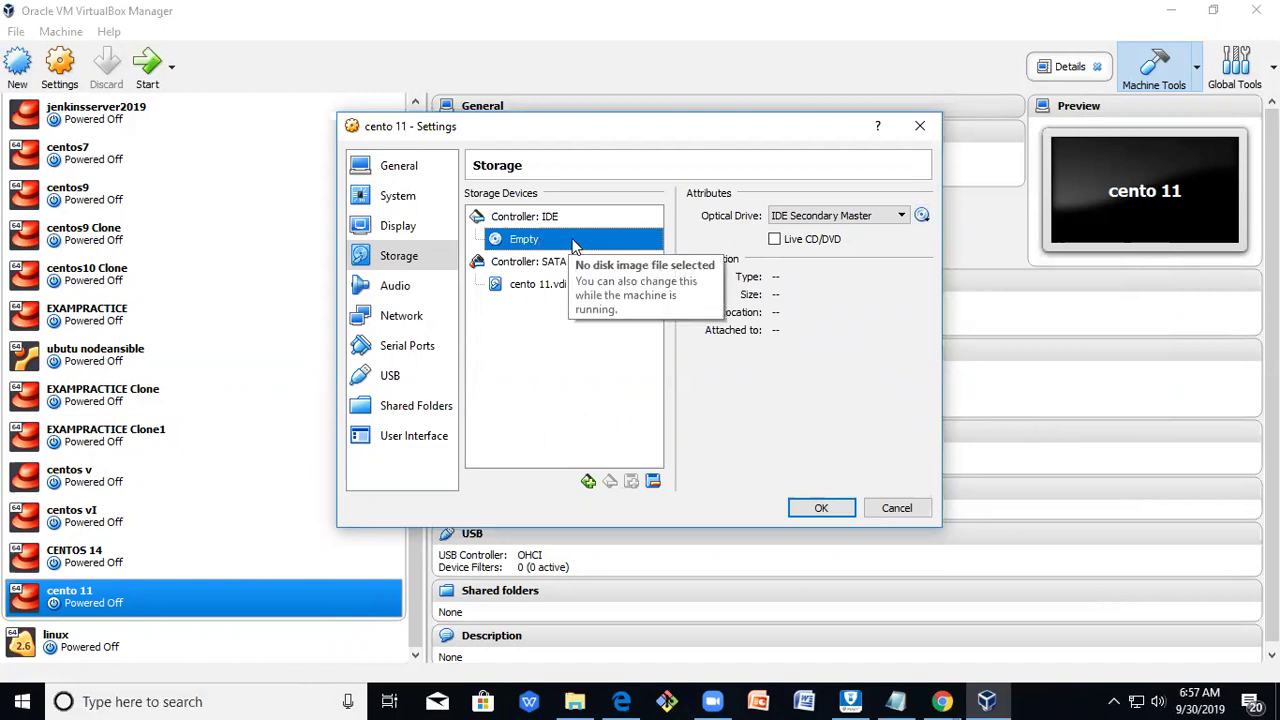
Save the settings, start cento 11 from its installed disk, and dismiss the keyboard-capture notice.
{"action": "left_click", "coordinate": [822, 509]}
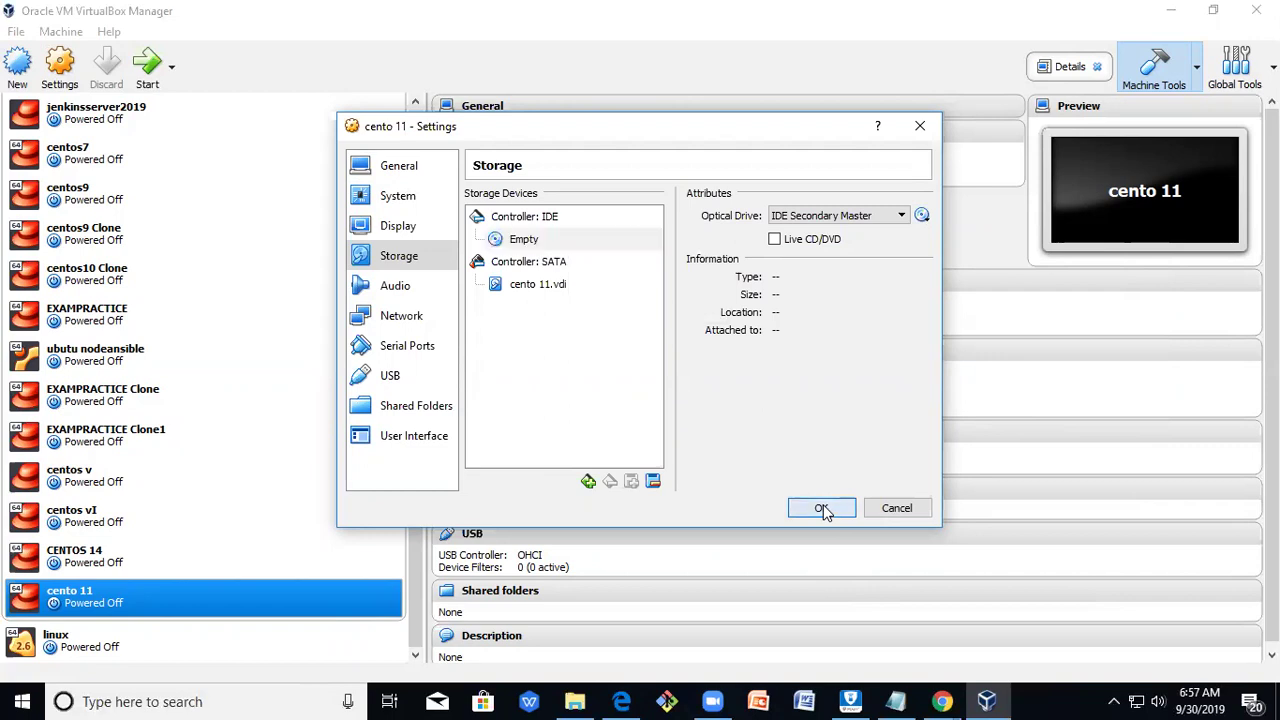
{"action": "left_click", "coordinate": [148, 70]}
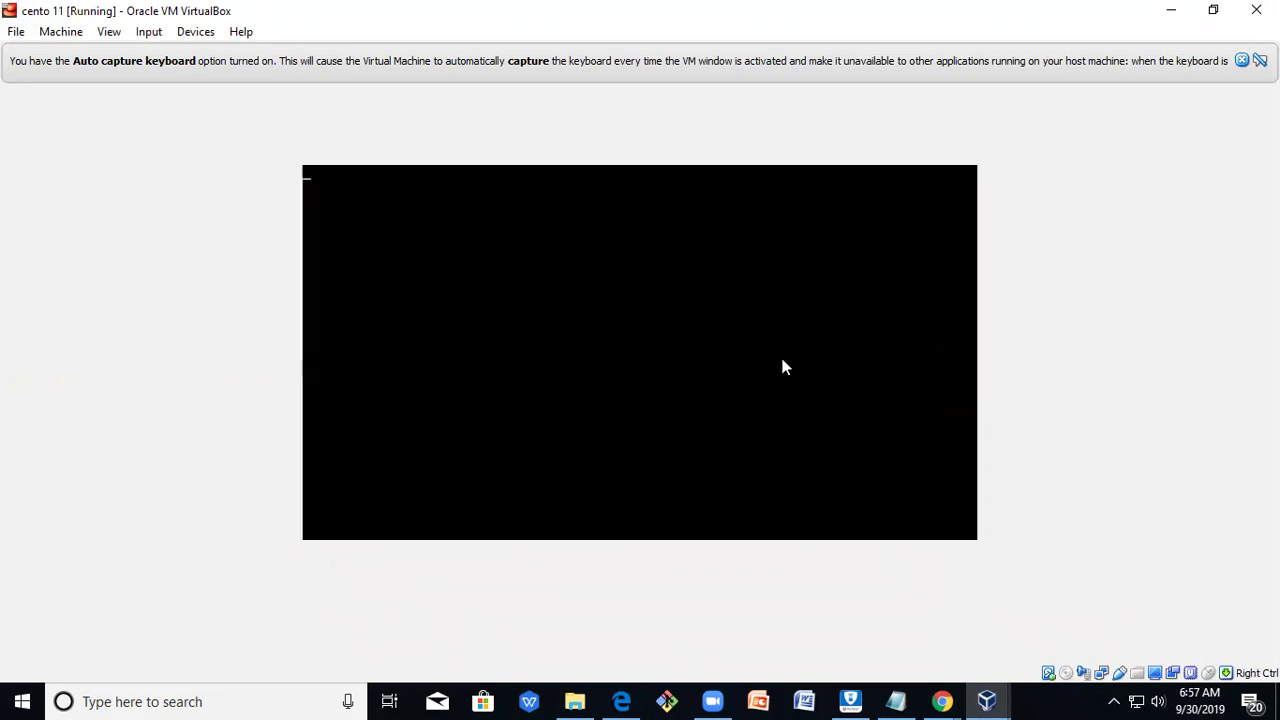
{"action": "left_click", "coordinate": [1241, 61]}
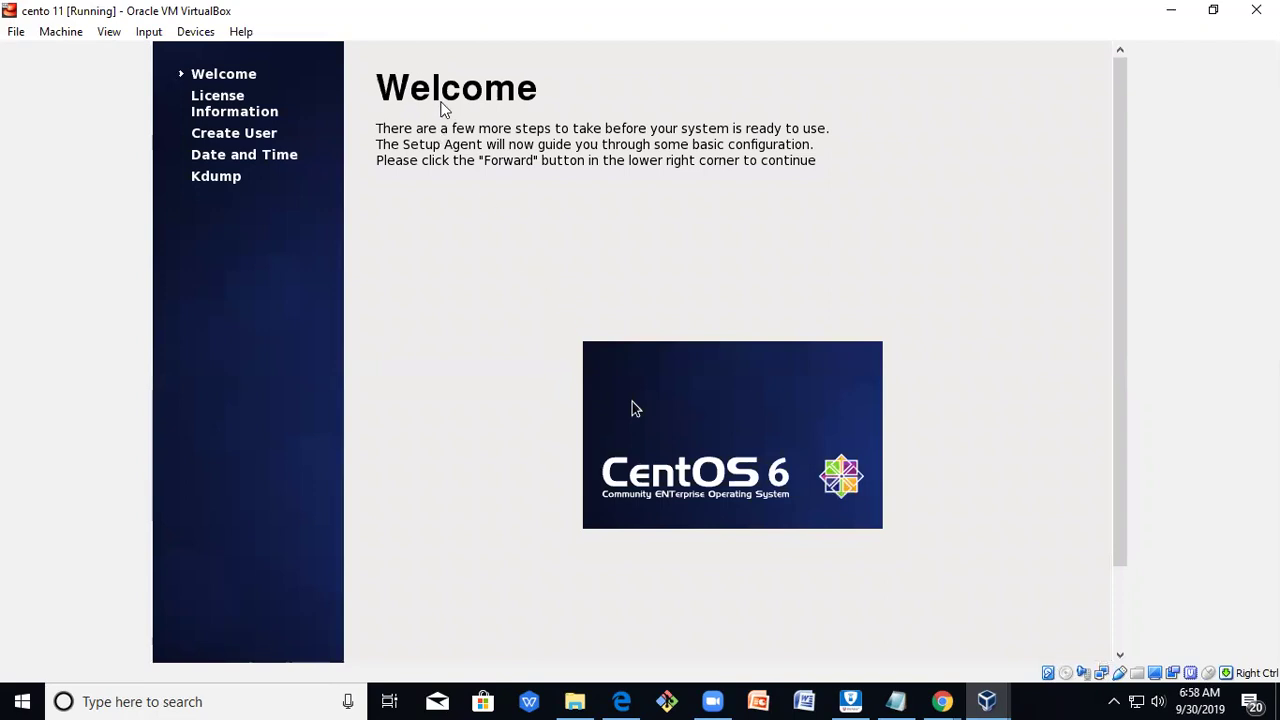
Move past the Welcome page and accept the License Agreement to reach Create User.
{"action": "scroll", "coordinate": [700, 340], "scroll_direction": "down", "scroll_amount": 3}
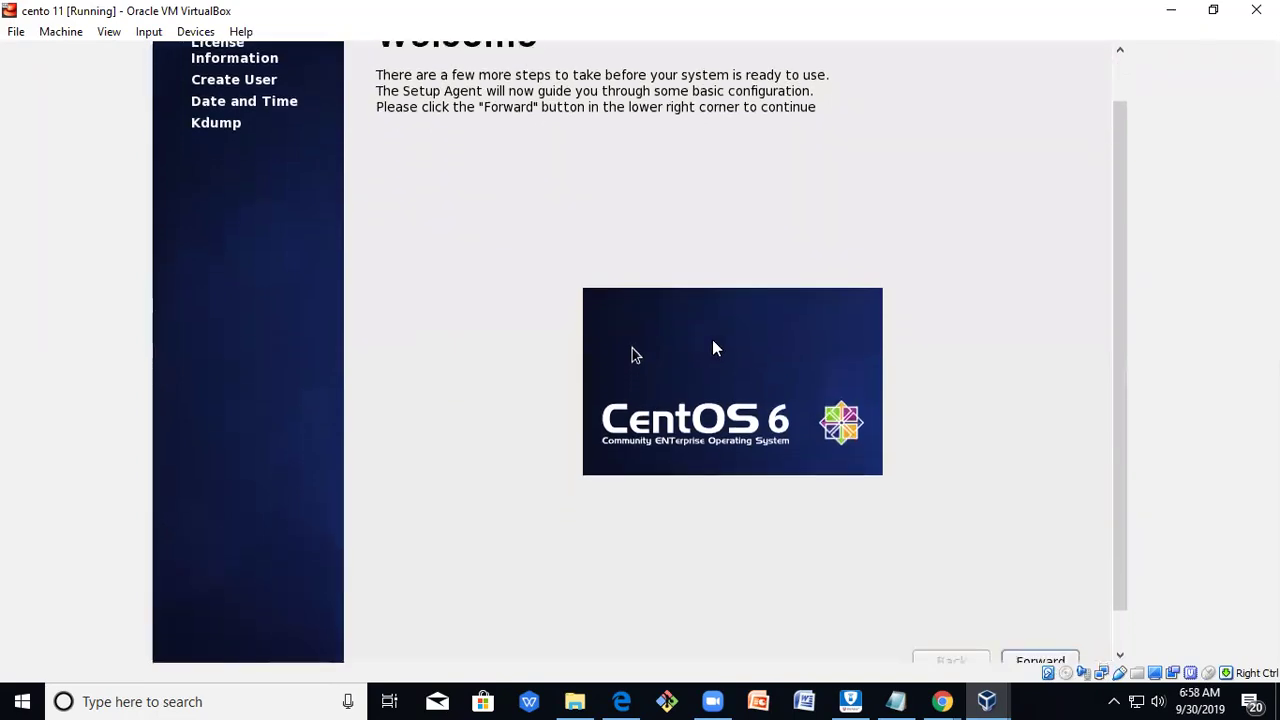
{"action": "scroll", "coordinate": [714, 348], "scroll_direction": "down", "scroll_amount": 3}
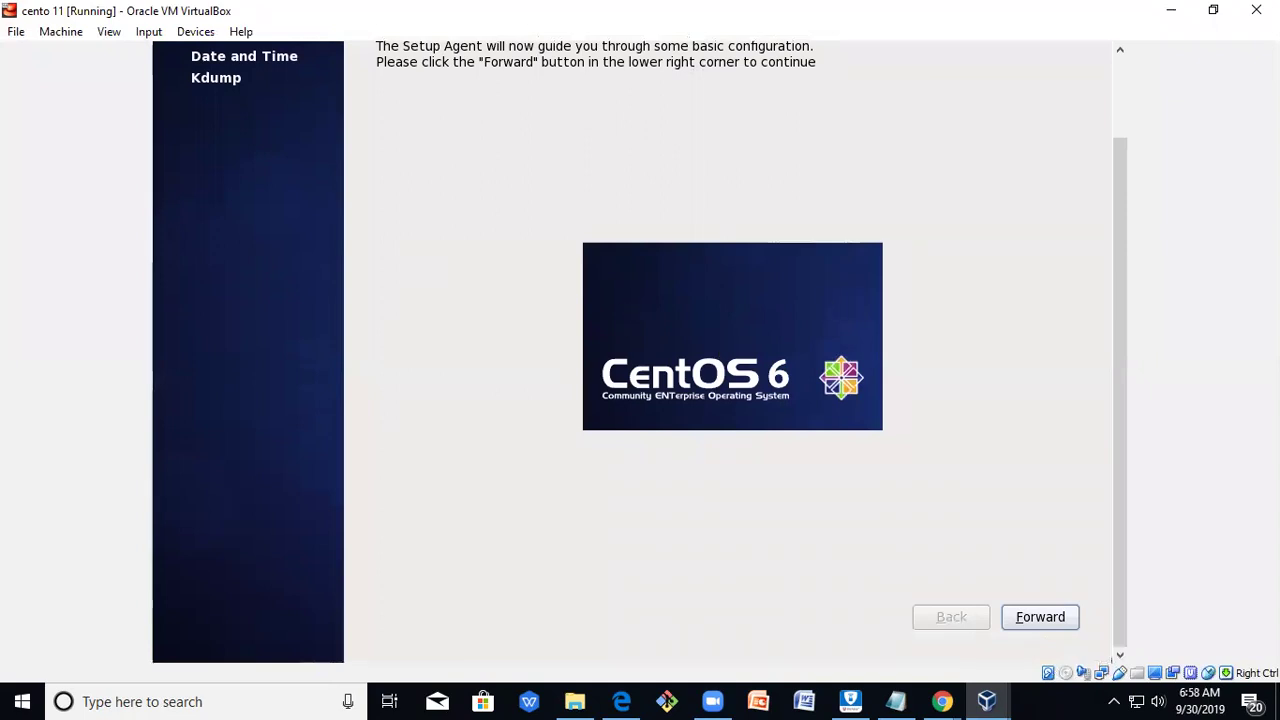
{"action": "left_click", "coordinate": [1040, 617]}
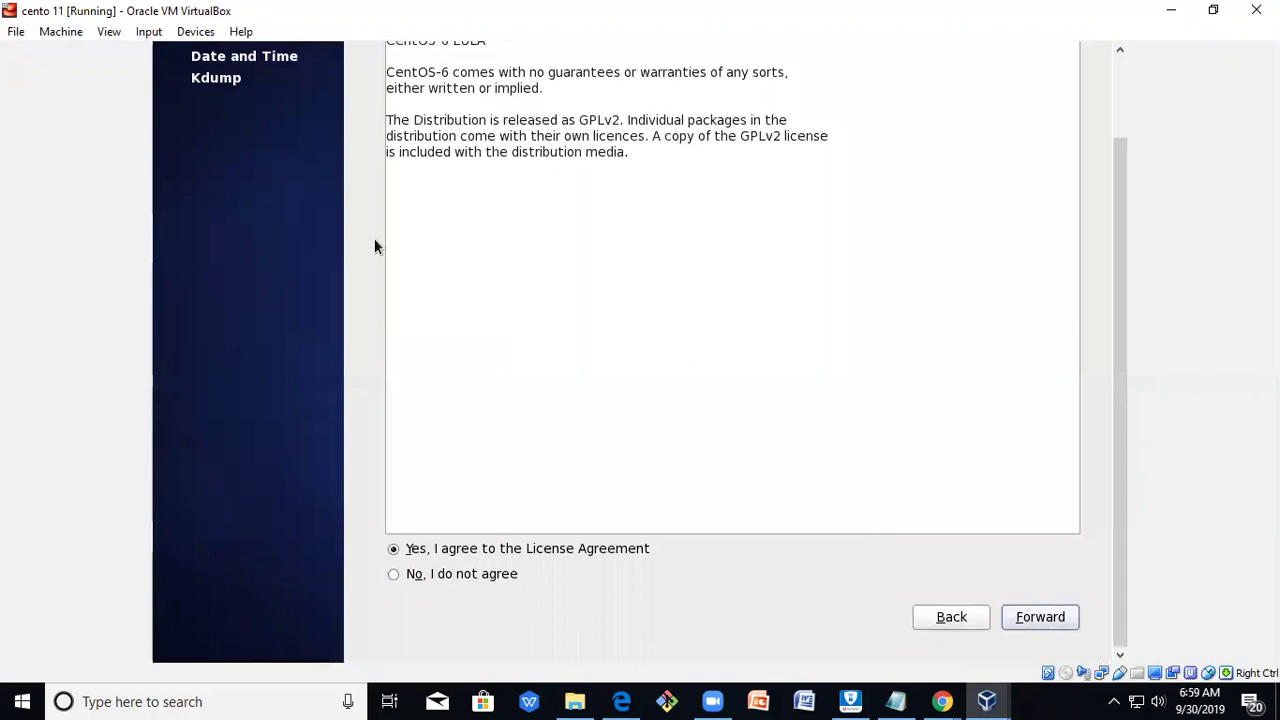
{"action": "left_click", "coordinate": [560, 194]}
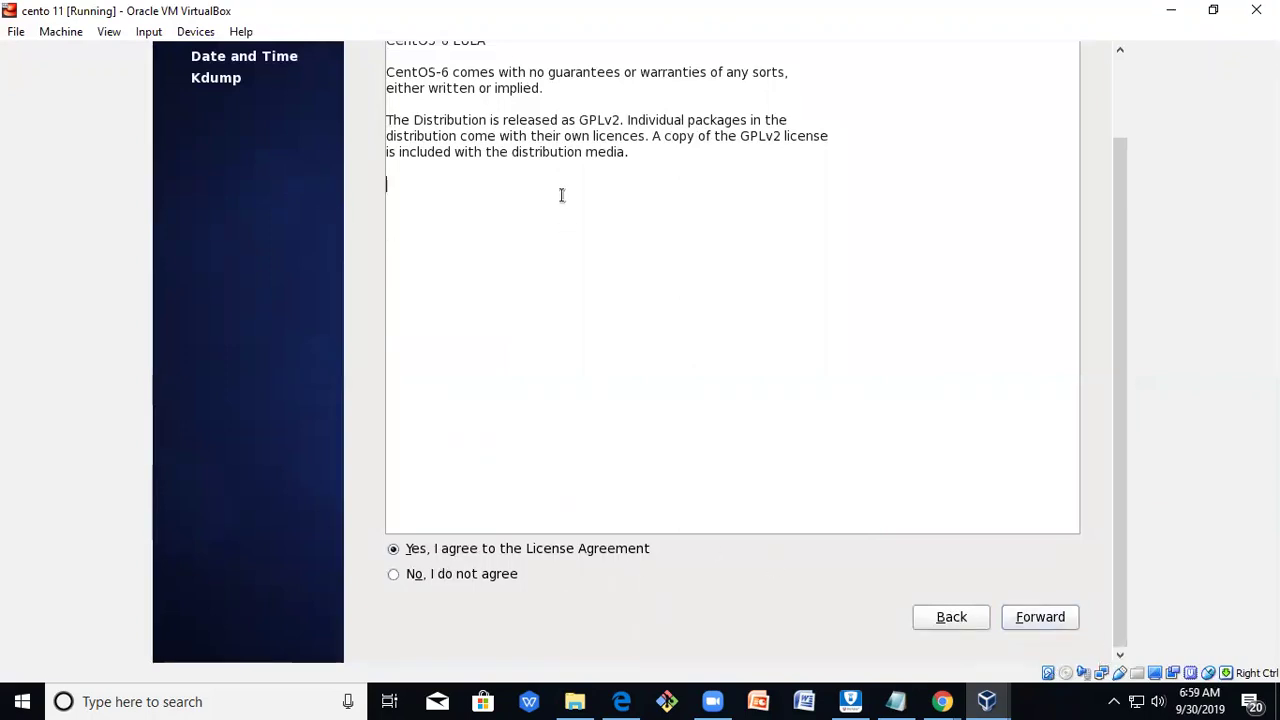
{"action": "left_click", "coordinate": [1040, 617]}
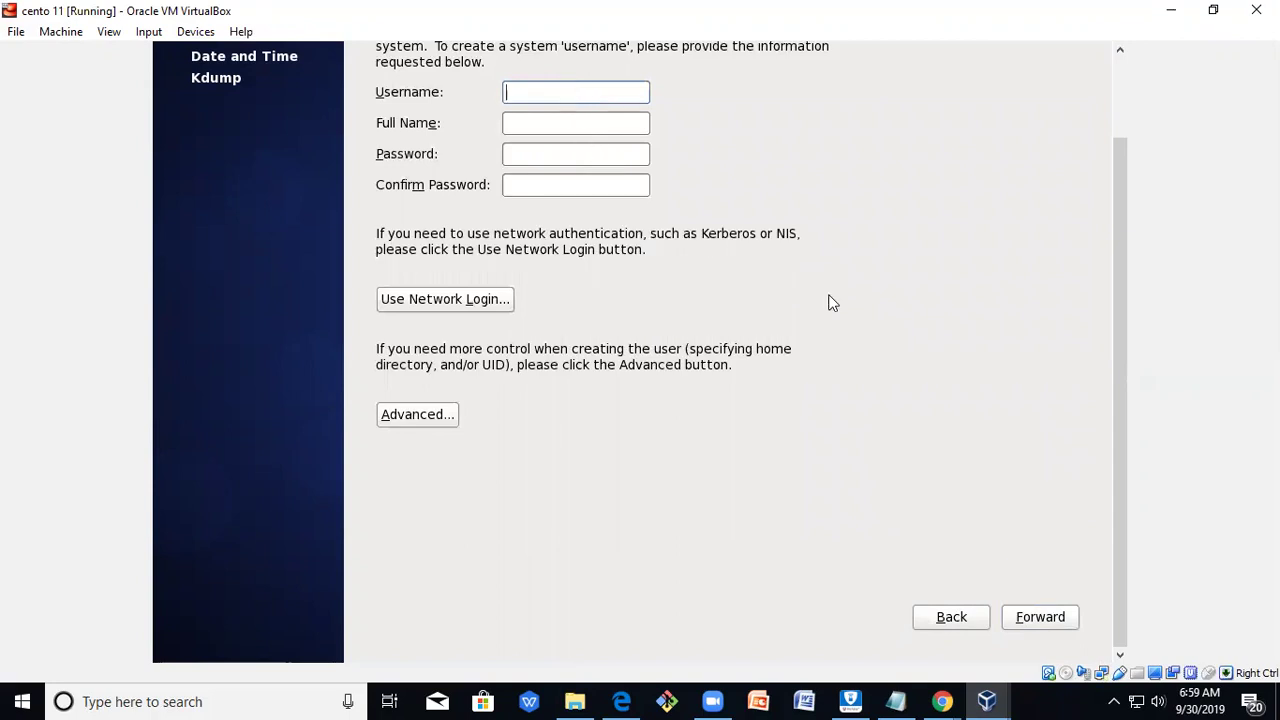
Enter username student, full name student, and the password with its confirmation.
{"action": "scroll", "coordinate": [828, 302], "scroll_direction": "up", "scroll_amount": 3}
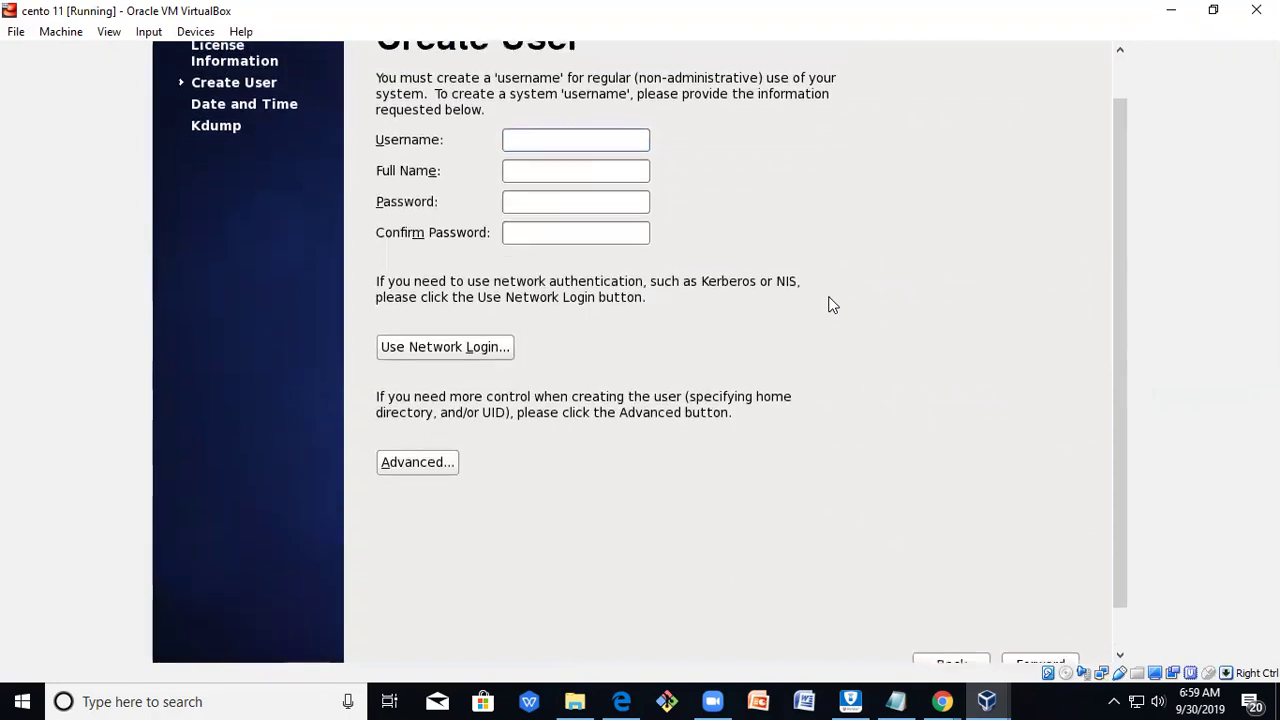
{"action": "scroll", "coordinate": [828, 304], "scroll_direction": "up", "scroll_amount": 1}
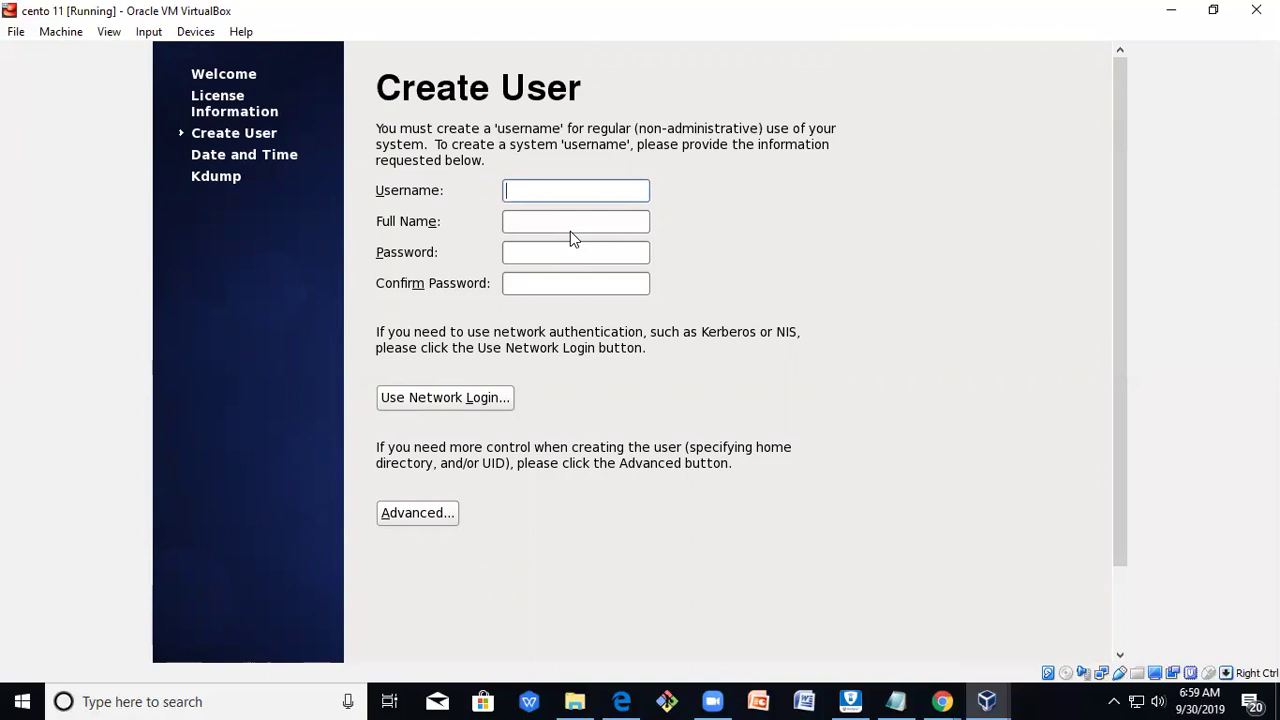
{"action": "type", "text": "stu"}
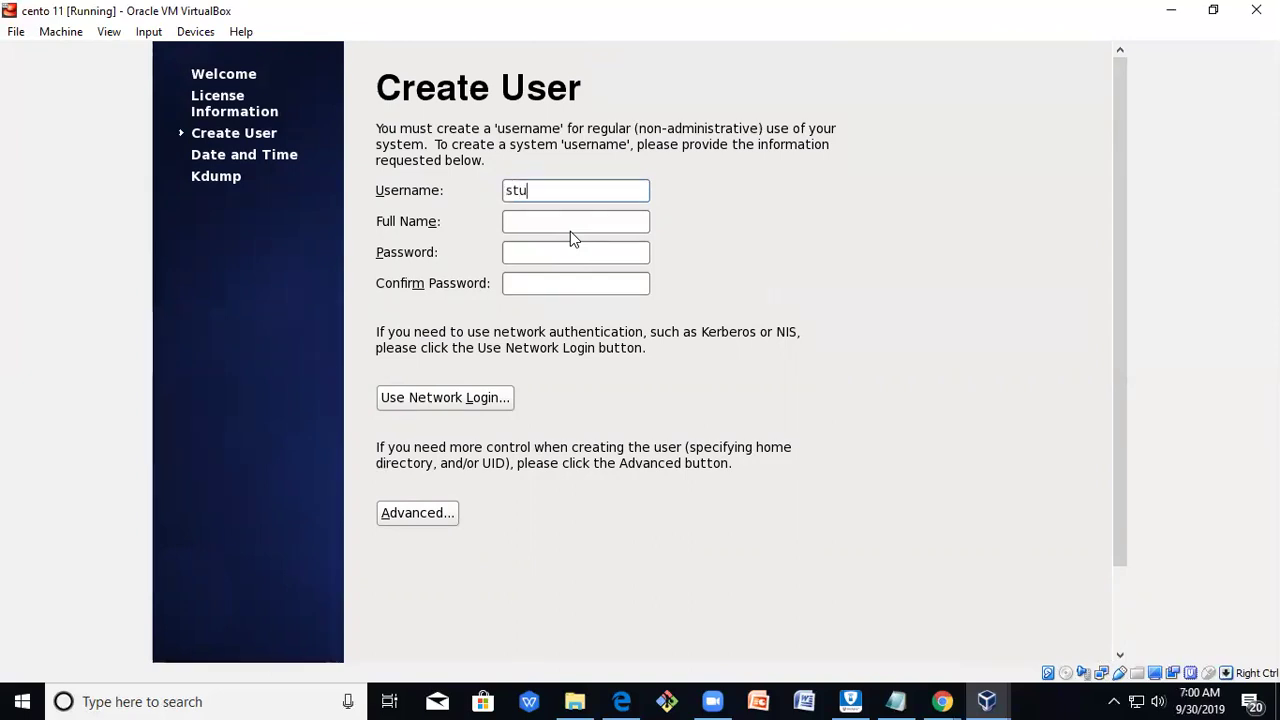
{"action": "type", "text": "dent"}
{"action": "key", "text": "Tab"}
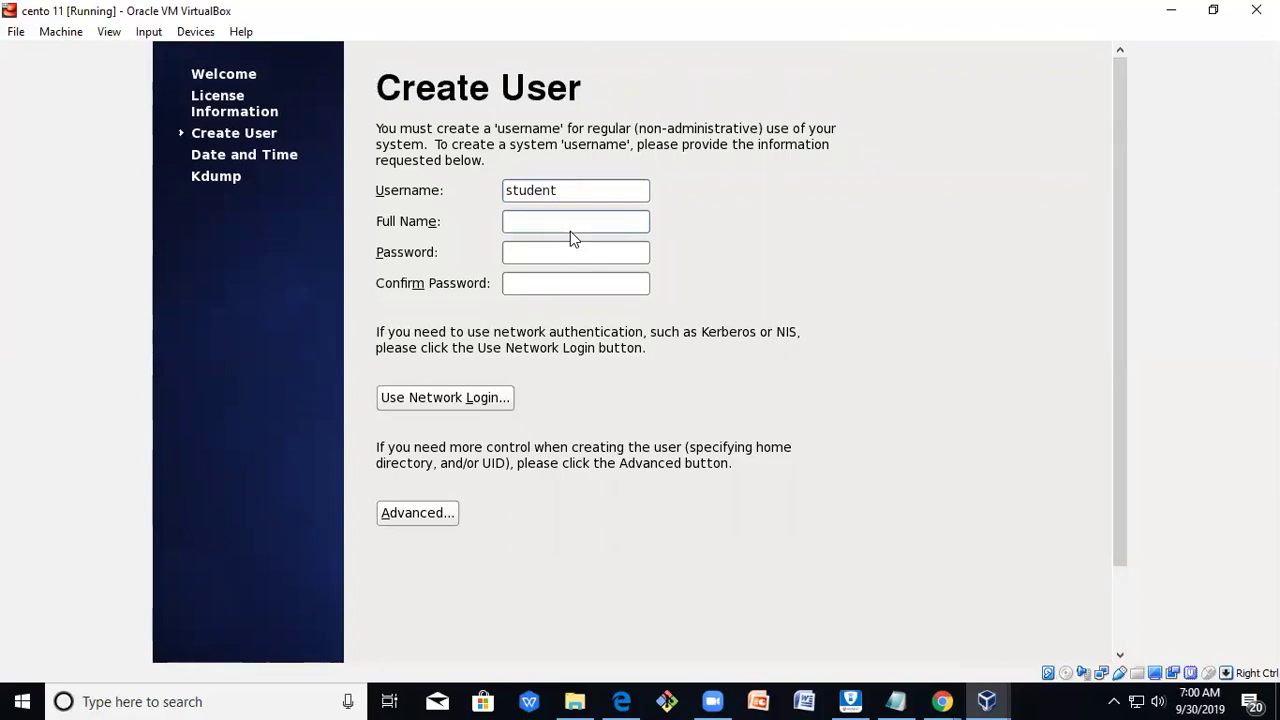
{"action": "type", "text": "student"}
{"action": "key", "text": "Tab"}
{"action": "type", "text": "•••"}
{"action": "key", "text": "Tab"}
{"action": "type", "text": "•••••"}
{"action": "key", "text": "BackSpace"}
{"action": "key", "text": "BackSpace"}
{"action": "key", "text": "BackSpace"}
{"action": "key", "text": "BackSpace"}
{"action": "key", "text": "BackSpace"}
{"action": "type", "text": "•••••••"}
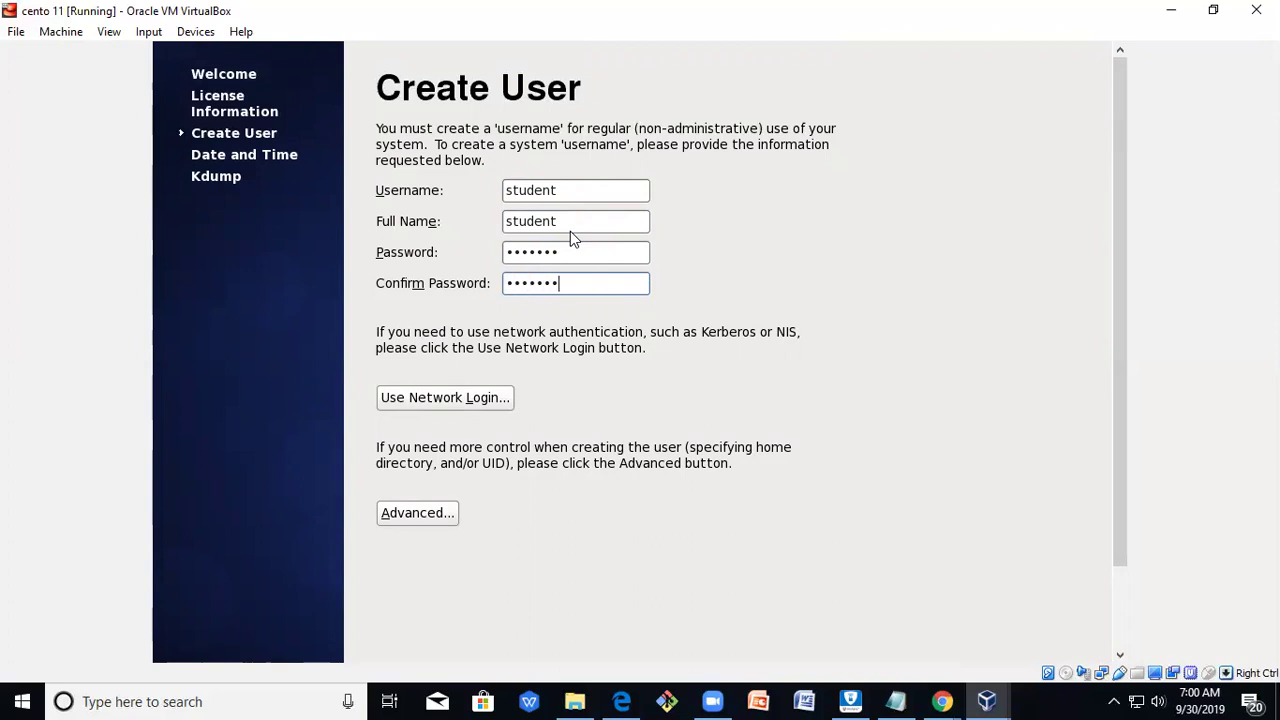
Submit the new user and accept the weak-password warning.
{"action": "scroll", "coordinate": [774, 386], "scroll_direction": "down", "scroll_amount": 2}
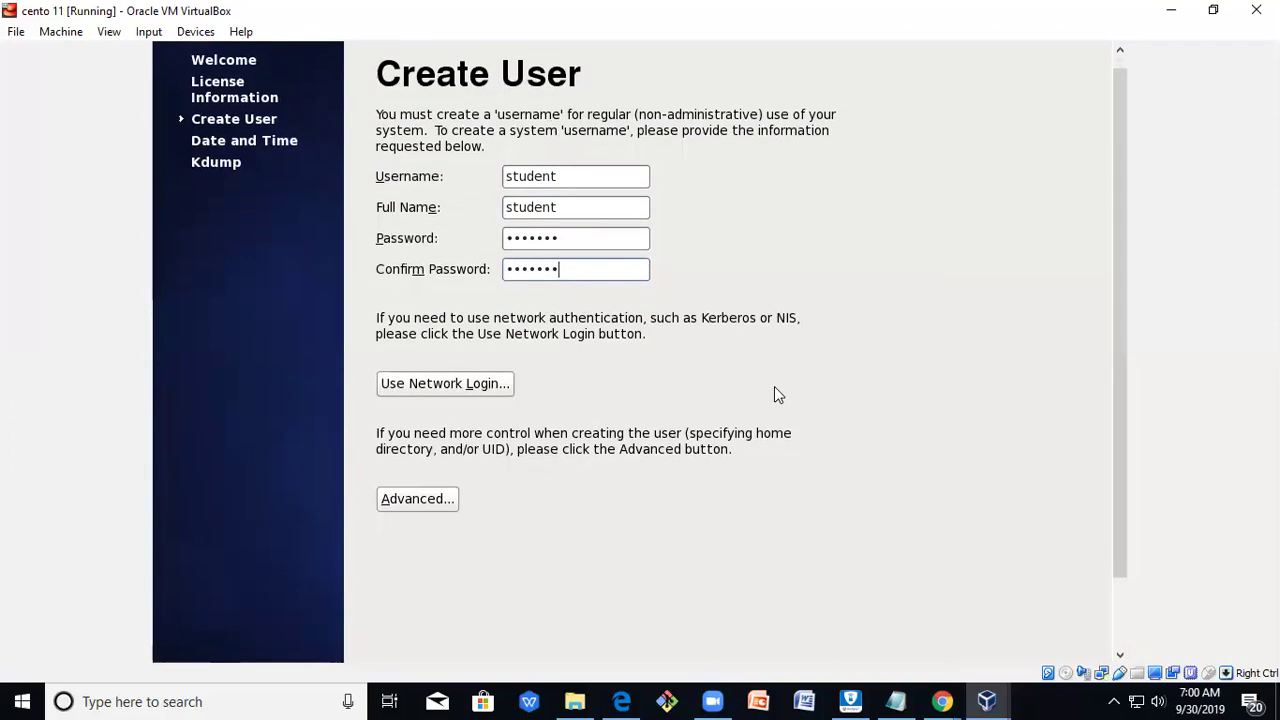
{"action": "scroll", "coordinate": [886, 514], "scroll_direction": "down", "scroll_amount": 2}
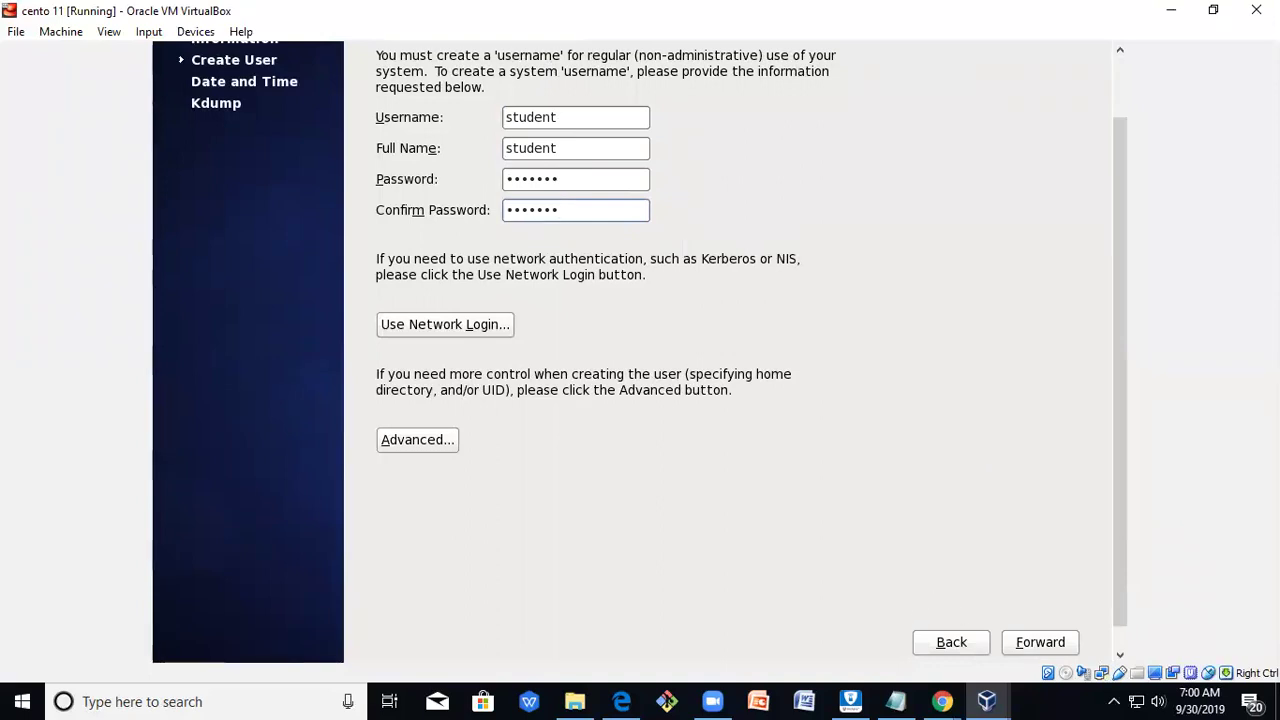
{"action": "left_click", "coordinate": [1040, 646]}
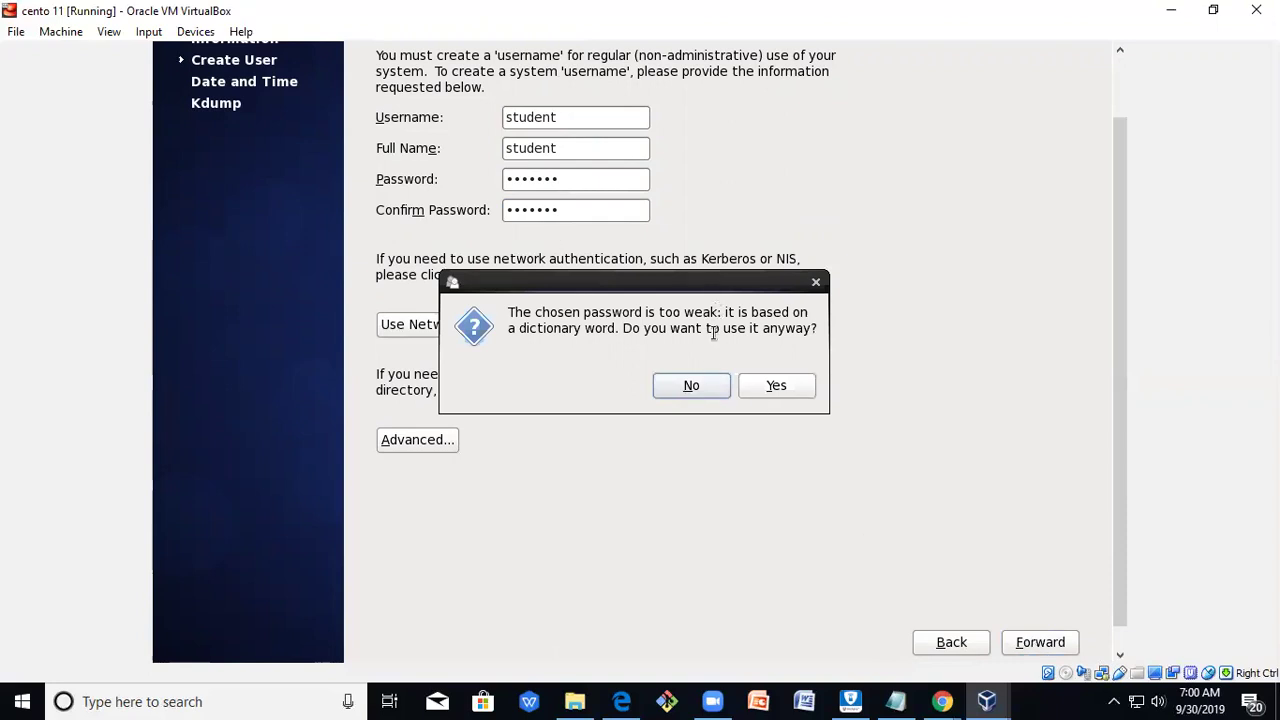
{"action": "left_click", "coordinate": [803, 385]}
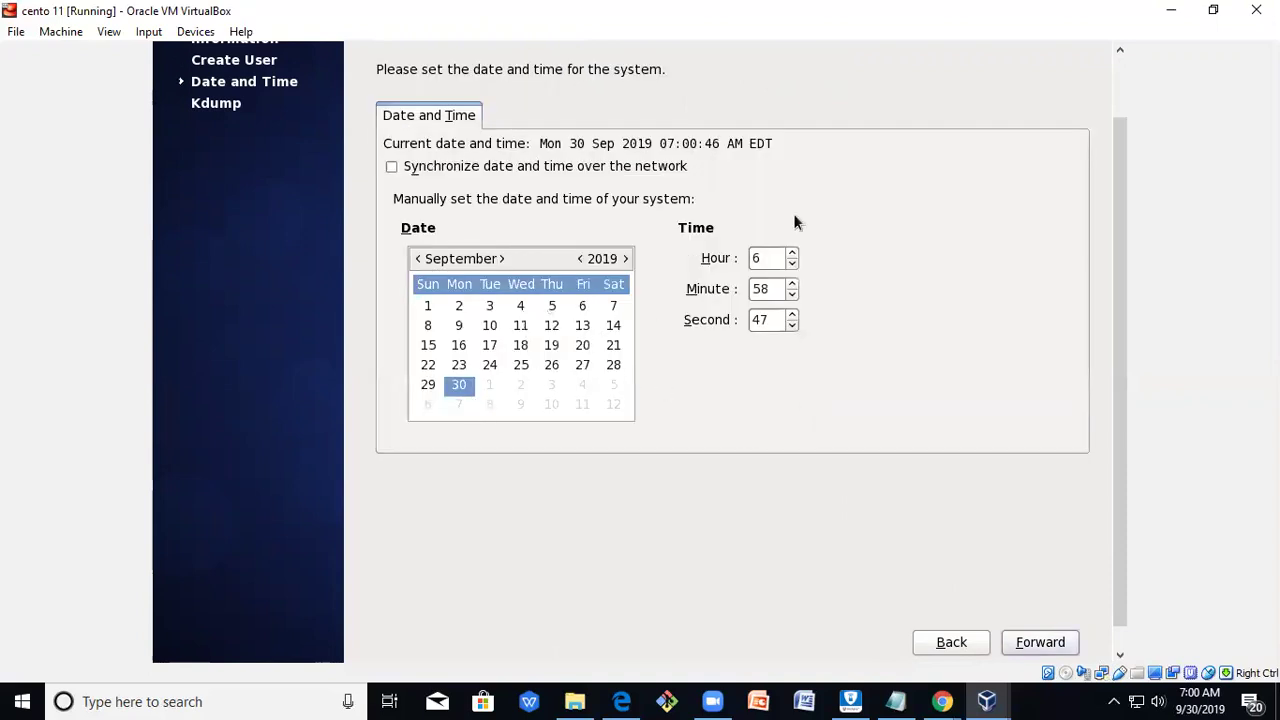
Keep the default date and time, dismiss the kdump memory error, and finish setup.
{"action": "left_click", "coordinate": [1041, 643]}
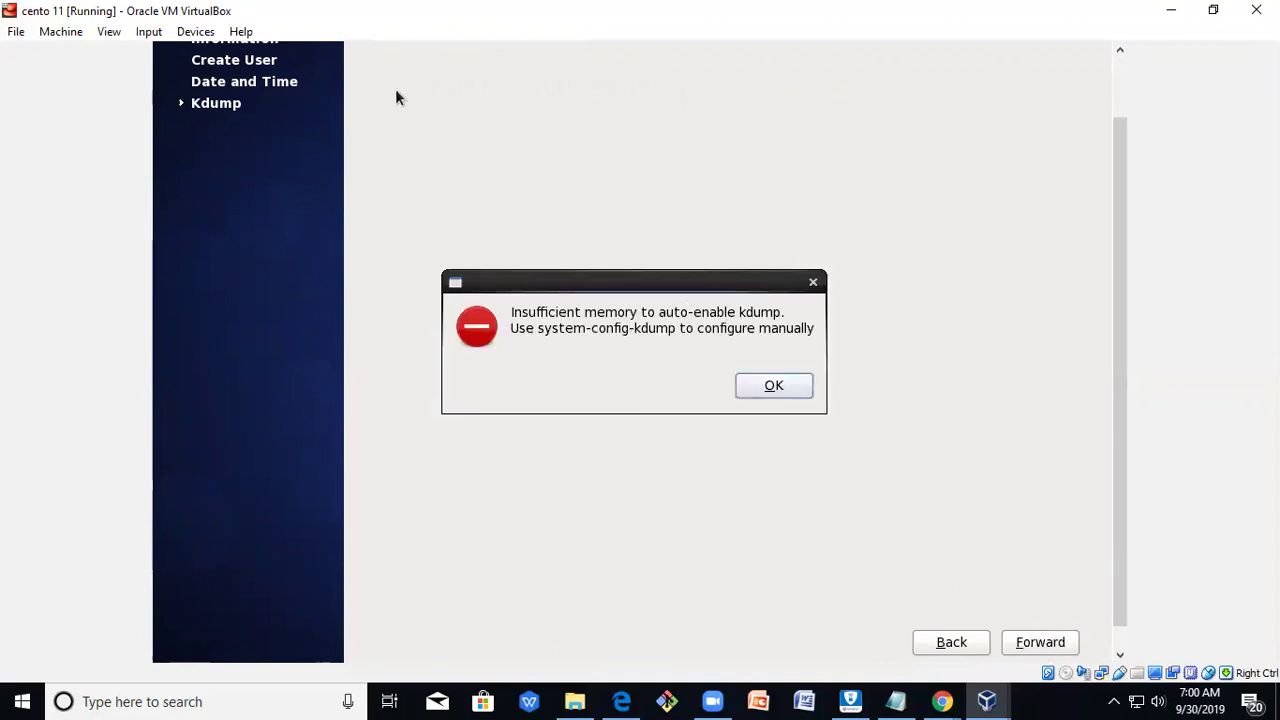
{"action": "left_click", "coordinate": [797, 393]}
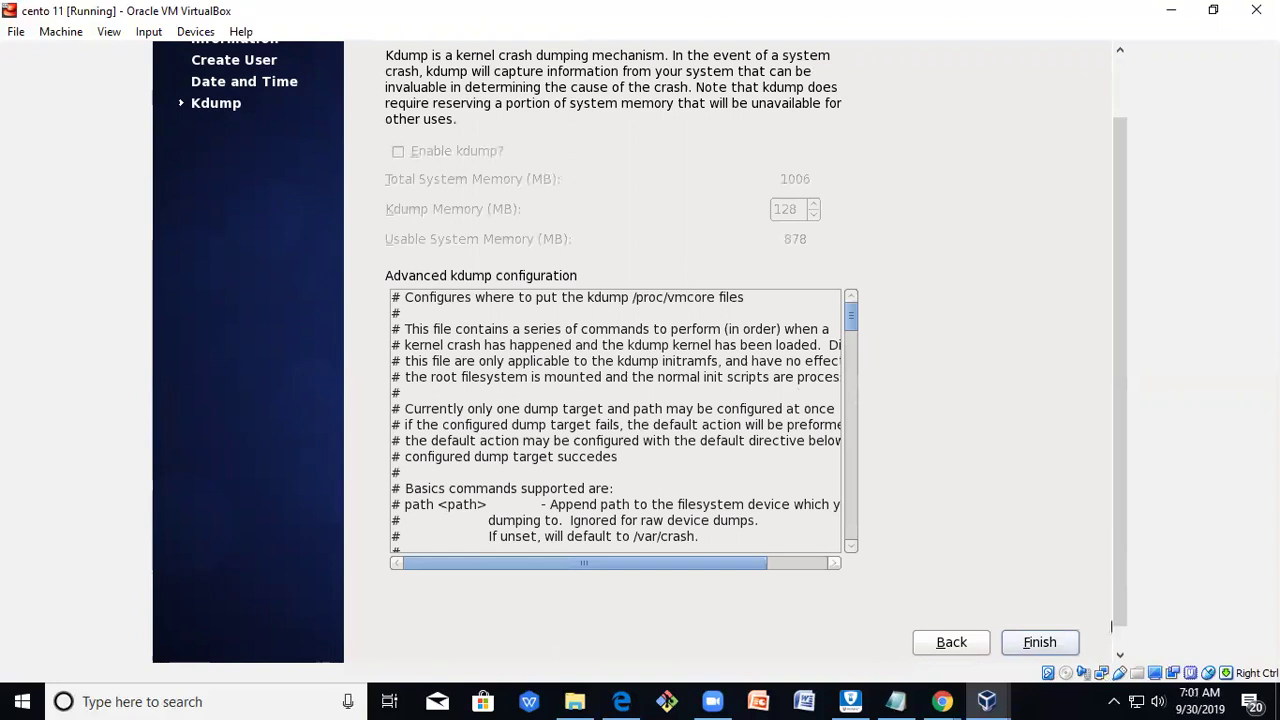
{"action": "left_click", "coordinate": [1040, 643]}
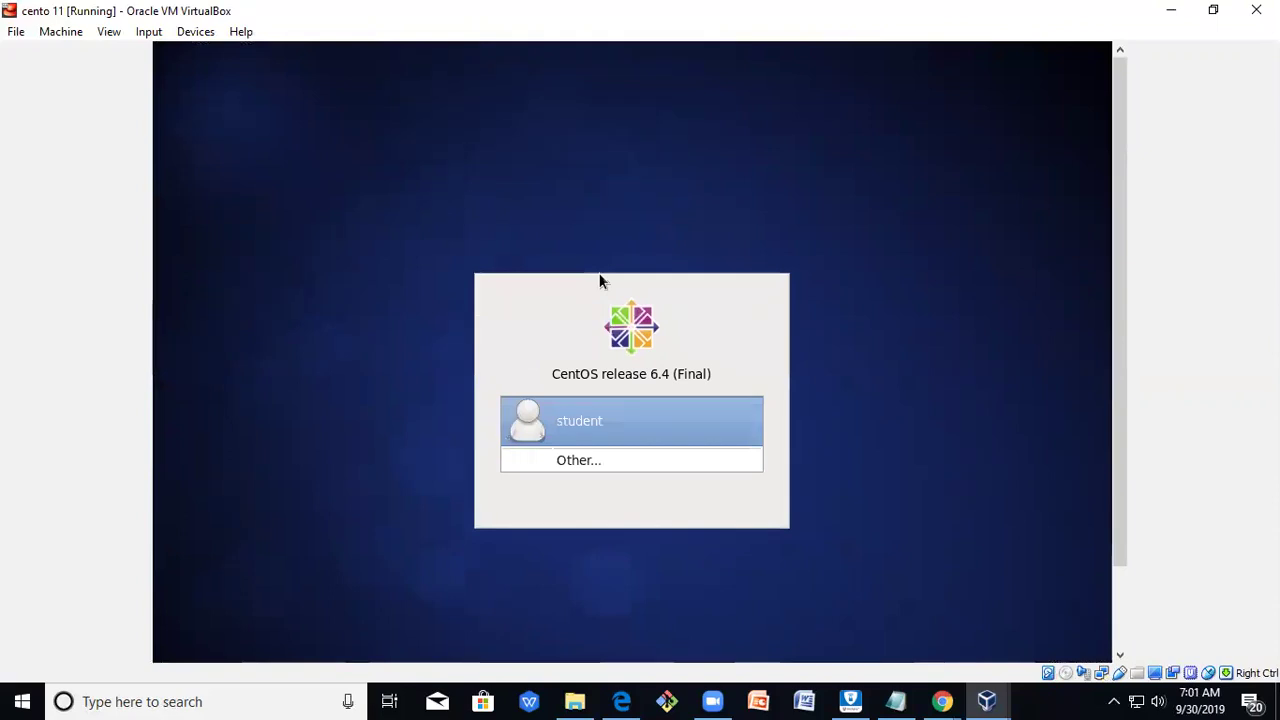
{"action": "left_click", "coordinate": [585, 425]}
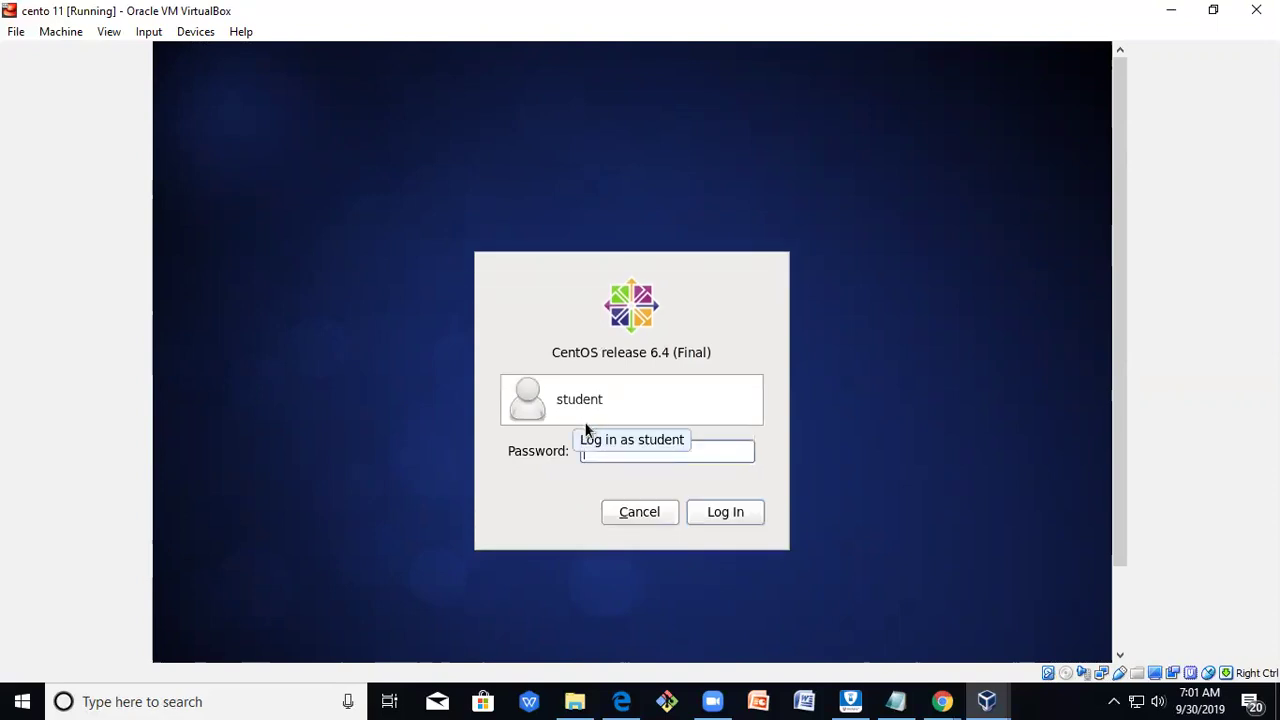
{"action": "left_click", "coordinate": [653, 511]}
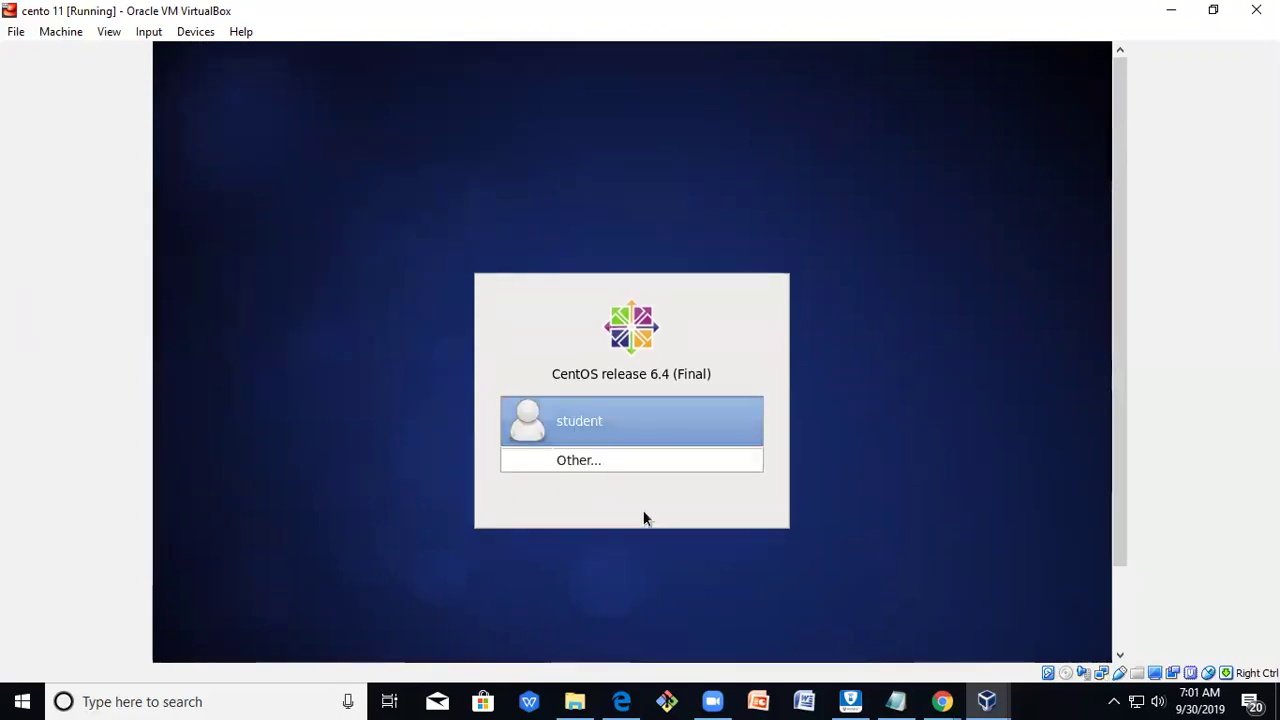
{"action": "left_click", "coordinate": [630, 460]}
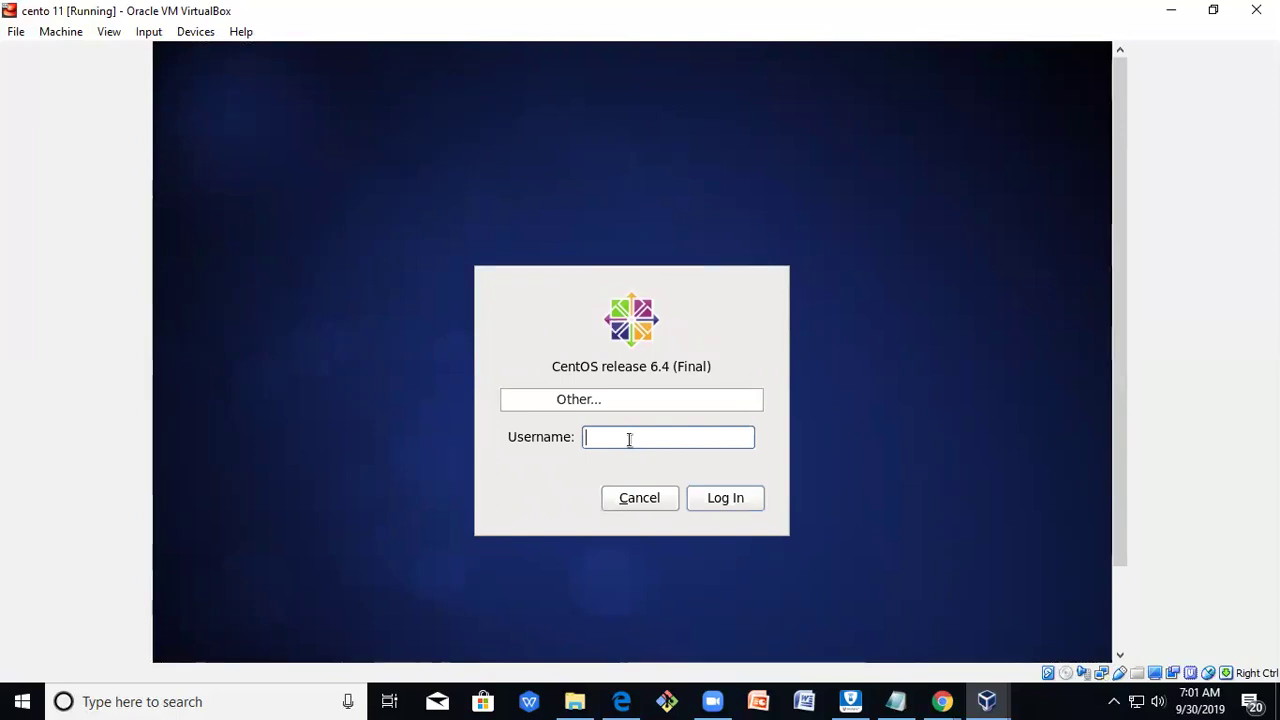
{"action": "type", "text": "root"}
{"action": "key", "text": "Return"}
{"action": "type", "text": "redhat1"}
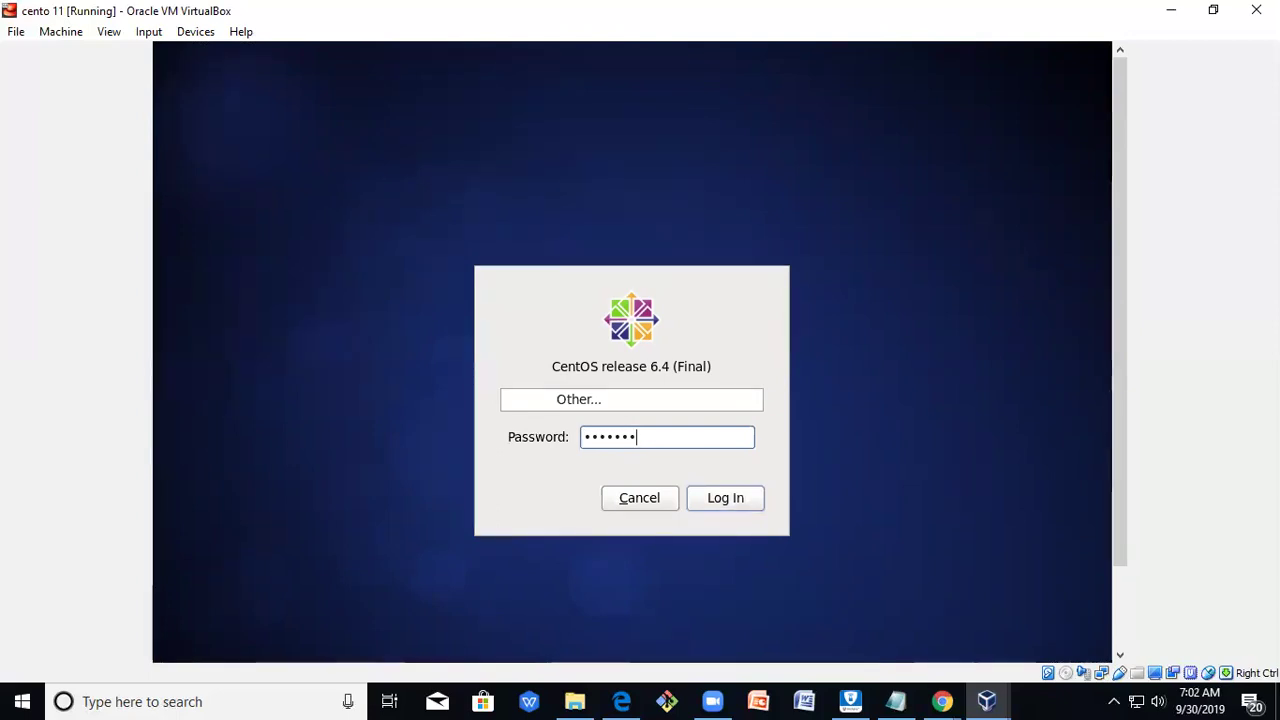
{"action": "key", "text": "Return"}
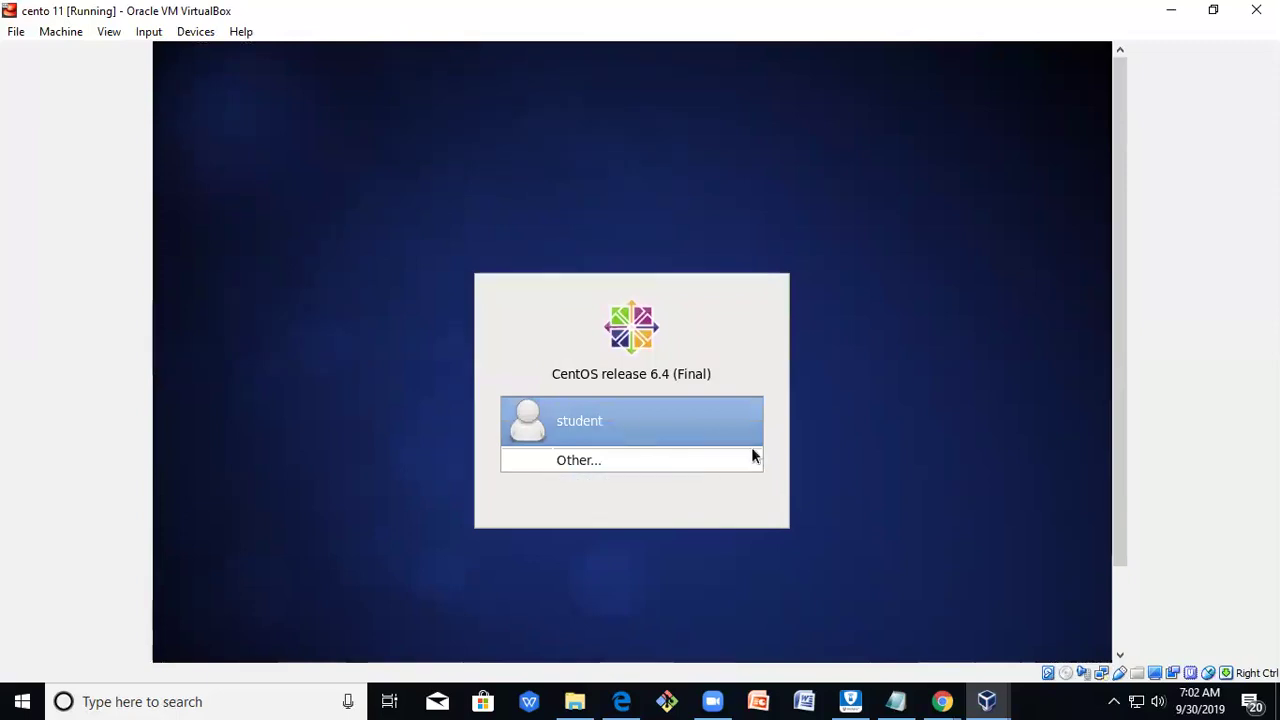
Try logging in again as root via Other... with the root password.
{"action": "left_click", "coordinate": [706, 462]}
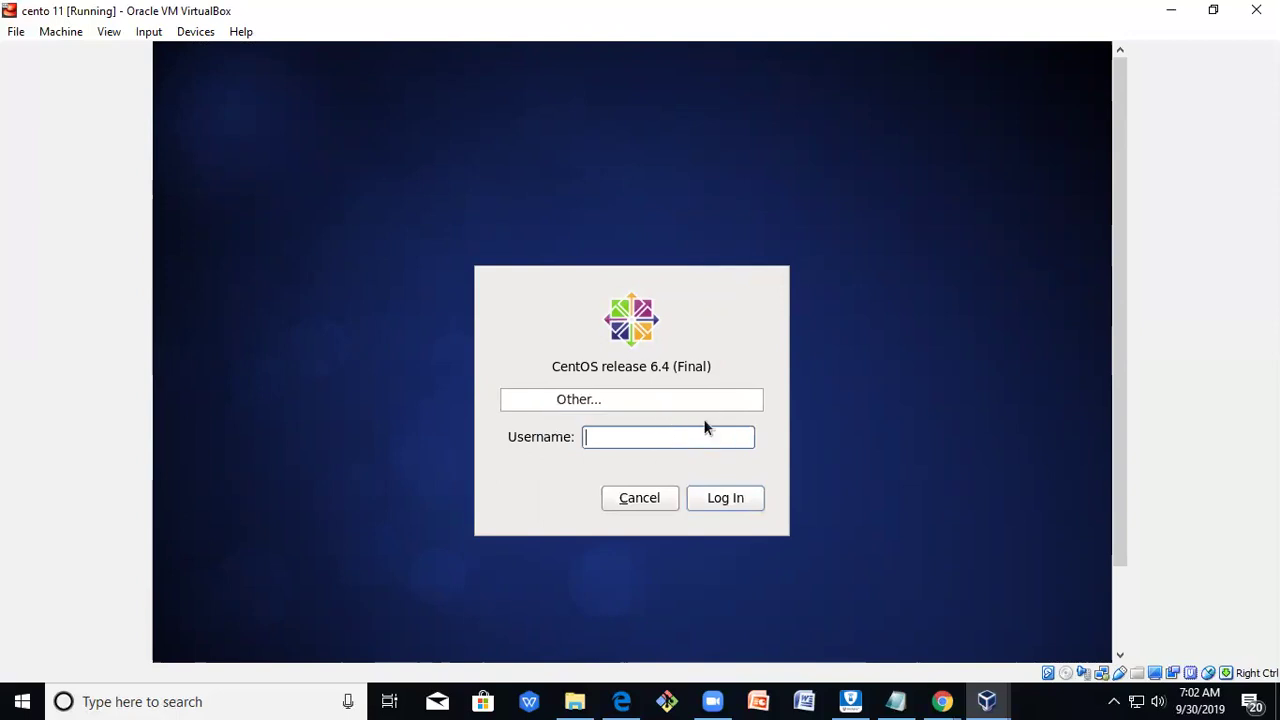
{"action": "type", "text": "root"}
{"action": "key", "text": "Return"}
{"action": "type", "text": "1234567"}
{"action": "key", "text": "Return"}
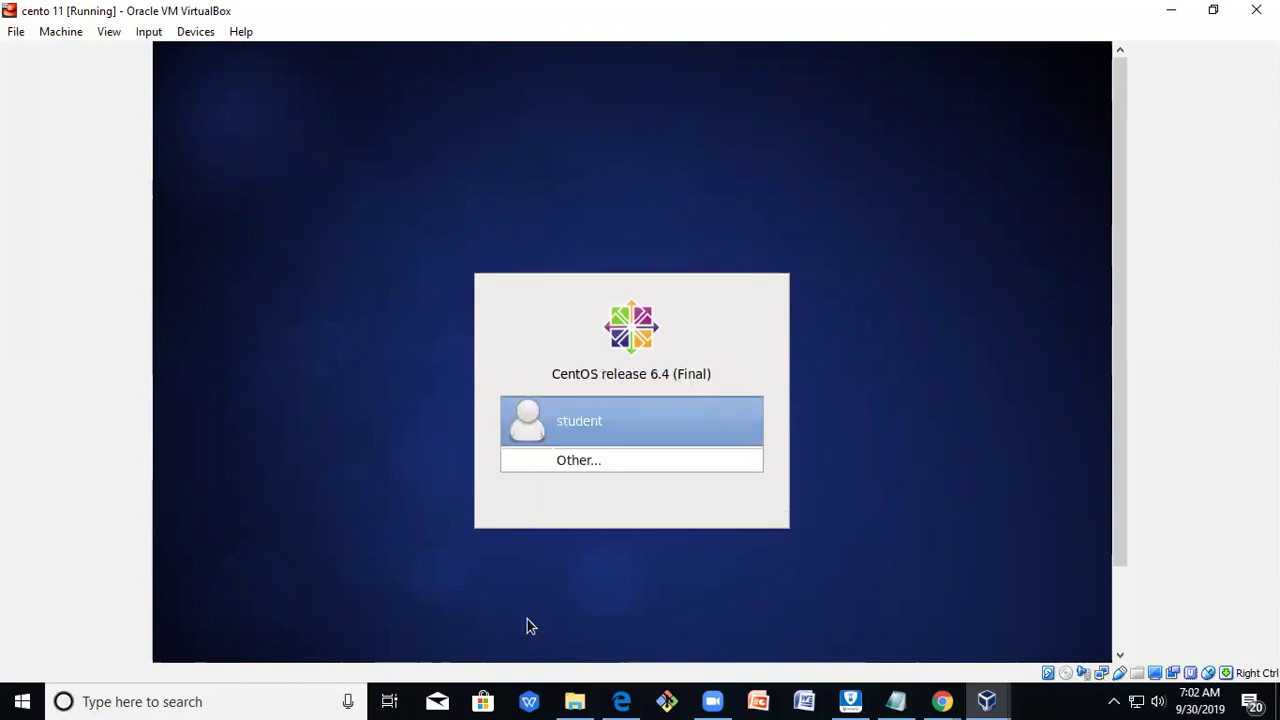
Log in as student with the account password to reach the GNOME desktop.
{"action": "key", "text": "Return"}
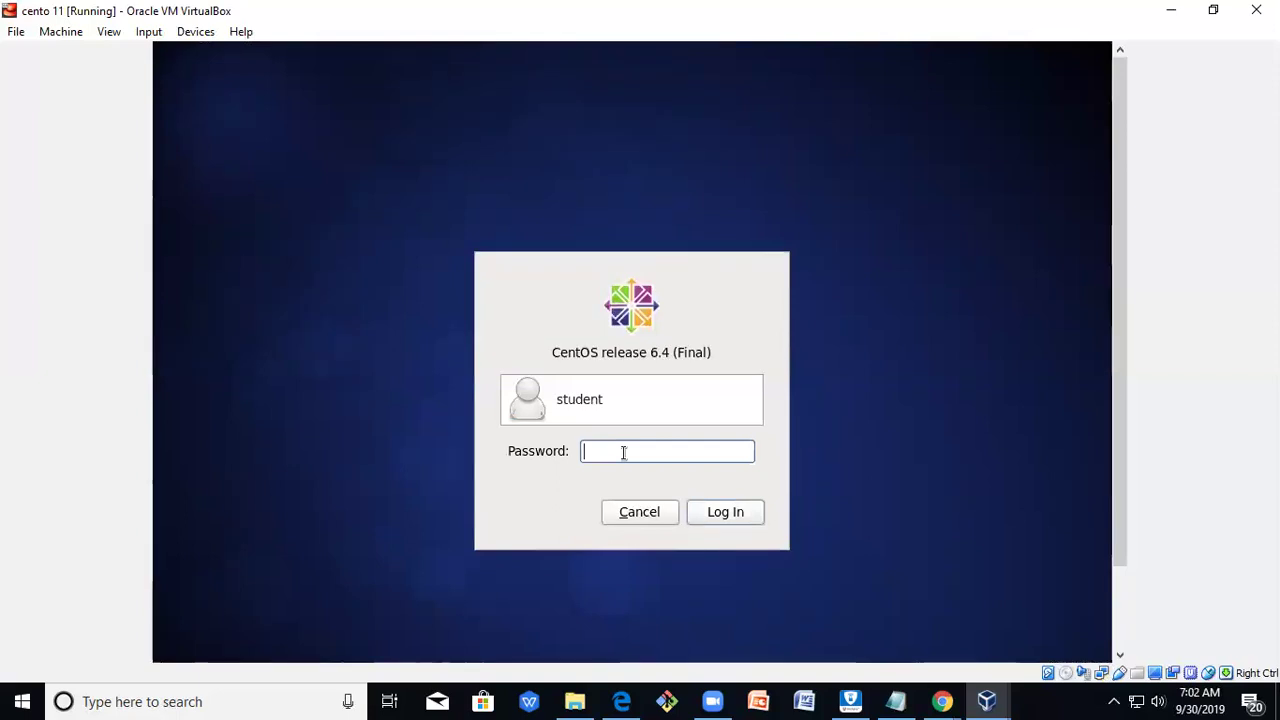
{"action": "type", "text": "*******"}
{"action": "key", "text": "BackSpace"}
{"action": "key", "text": "Return"}
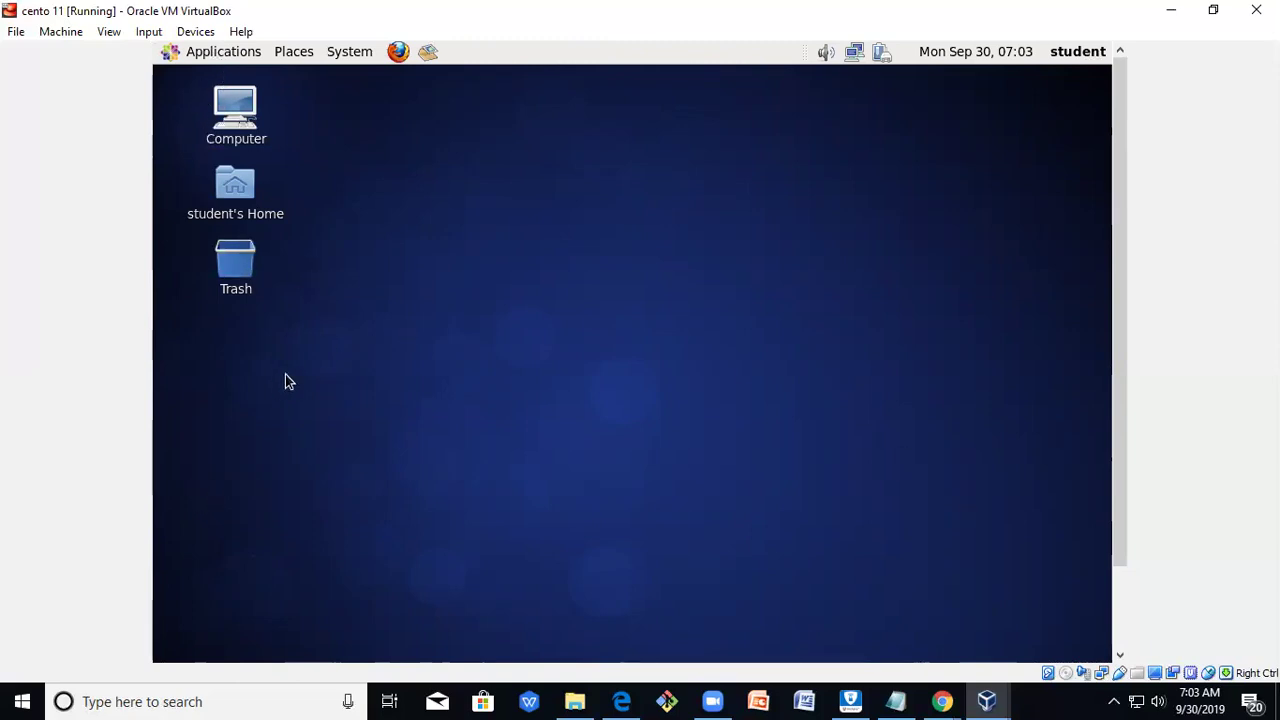
Launch Terminal from Applications > System Tools to get the student@localhost prompt.
{"action": "left_click", "coordinate": [234, 50]}
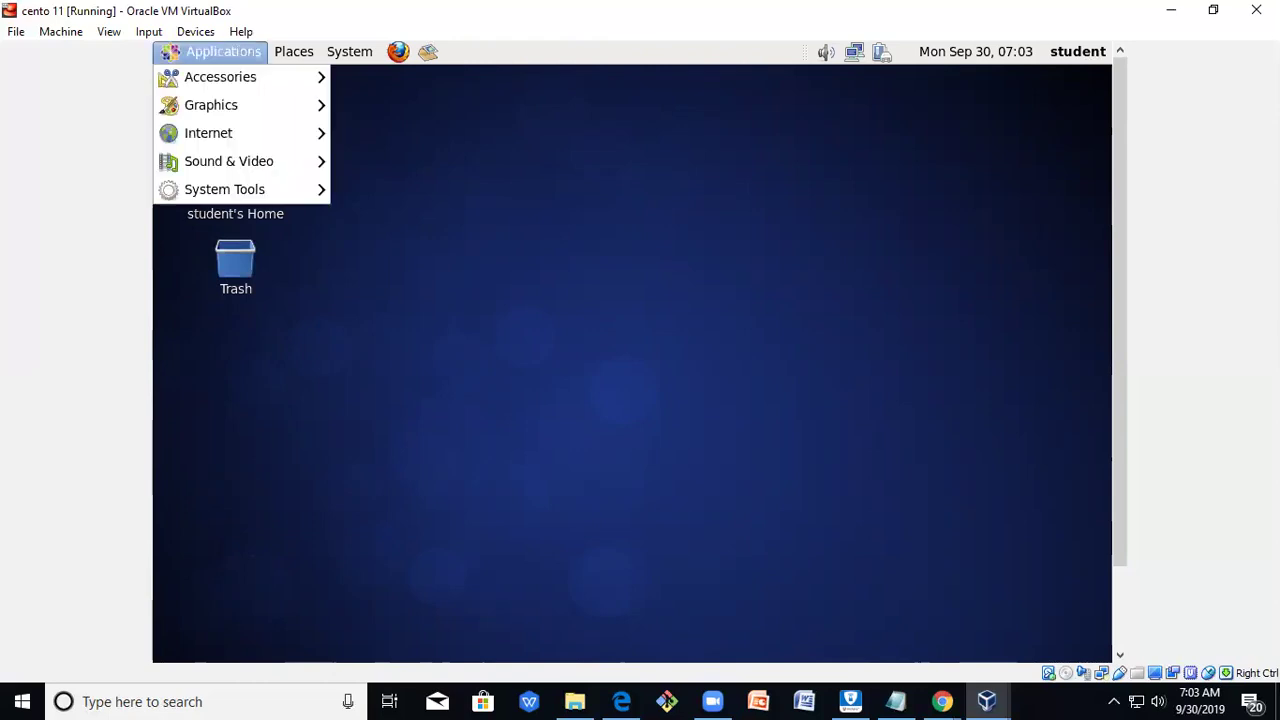
{"action": "mouse_move", "coordinate": [225, 189]}
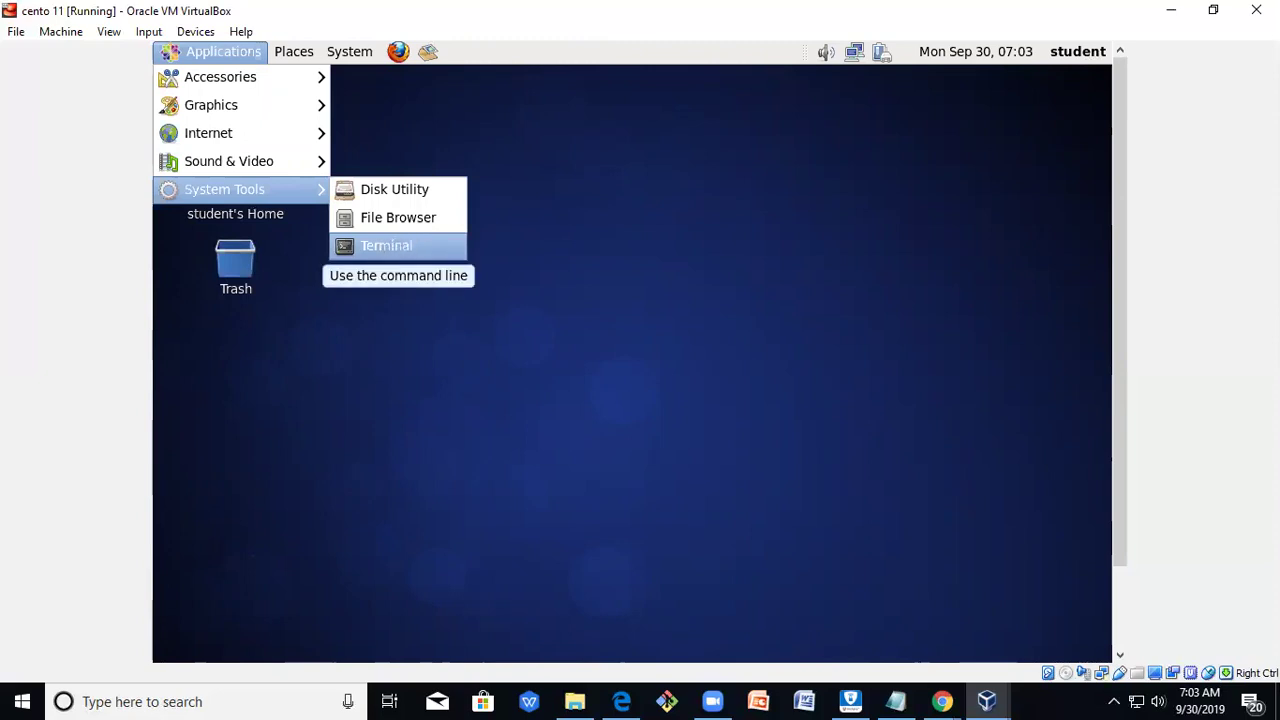
{"action": "left_click", "coordinate": [404, 243]}
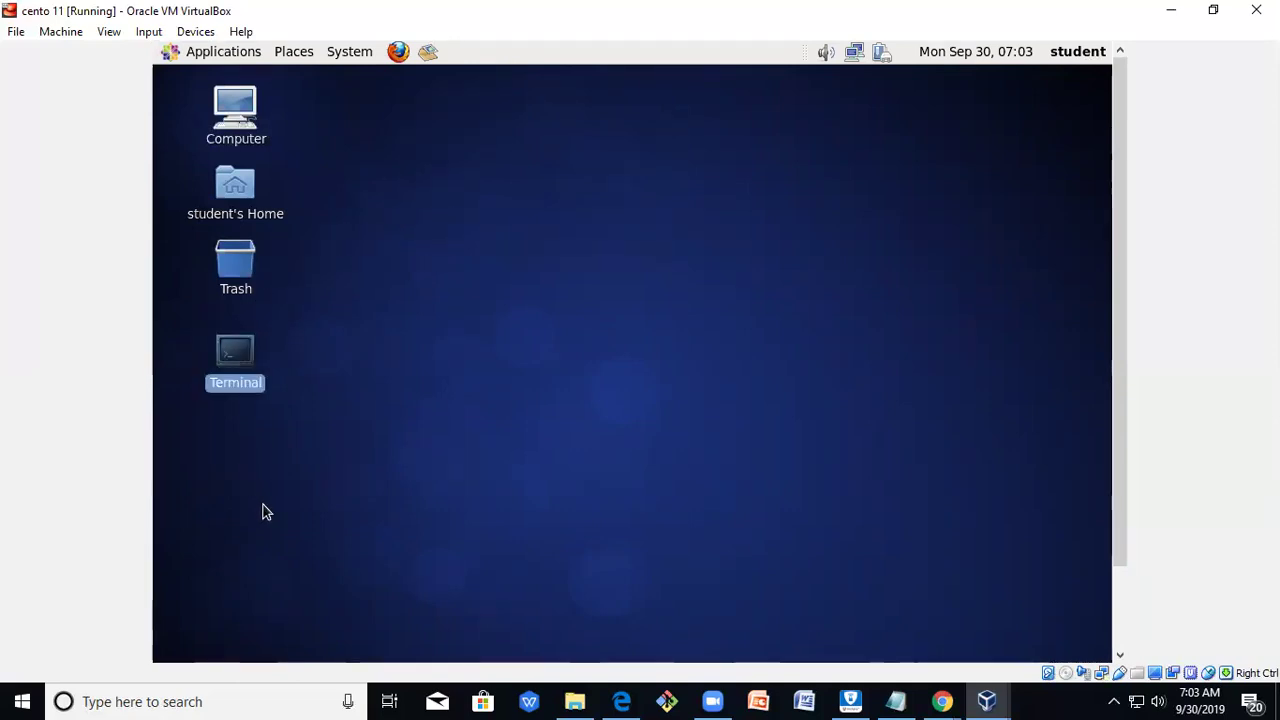
{"action": "left_click", "coordinate": [256, 430]}
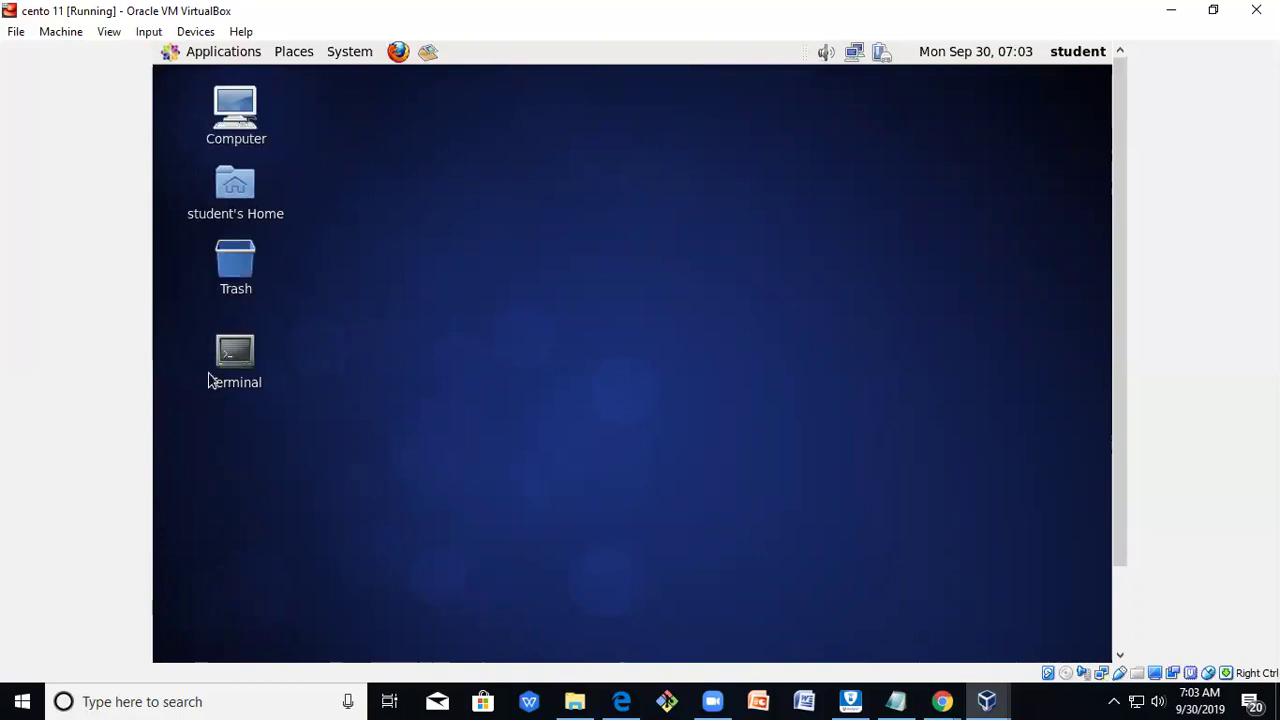
{"action": "double_click", "coordinate": [235, 352]}
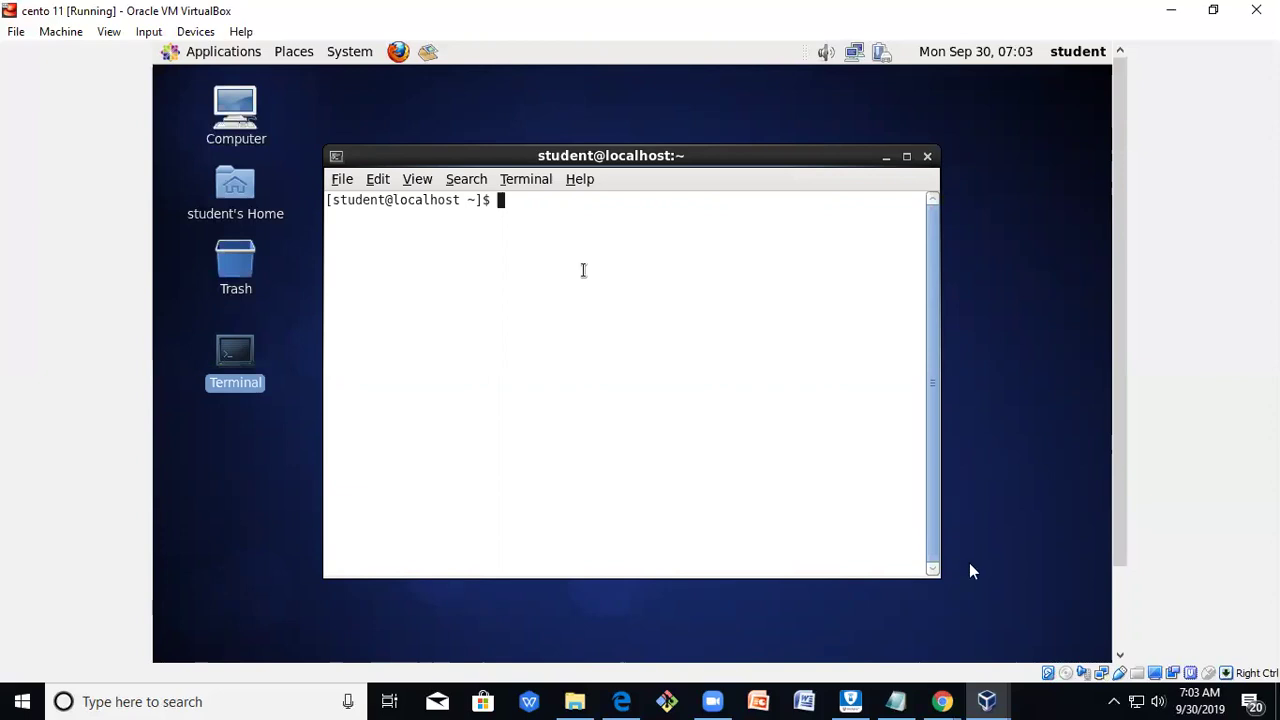
{"action": "mouse_move", "coordinate": [987, 701]}
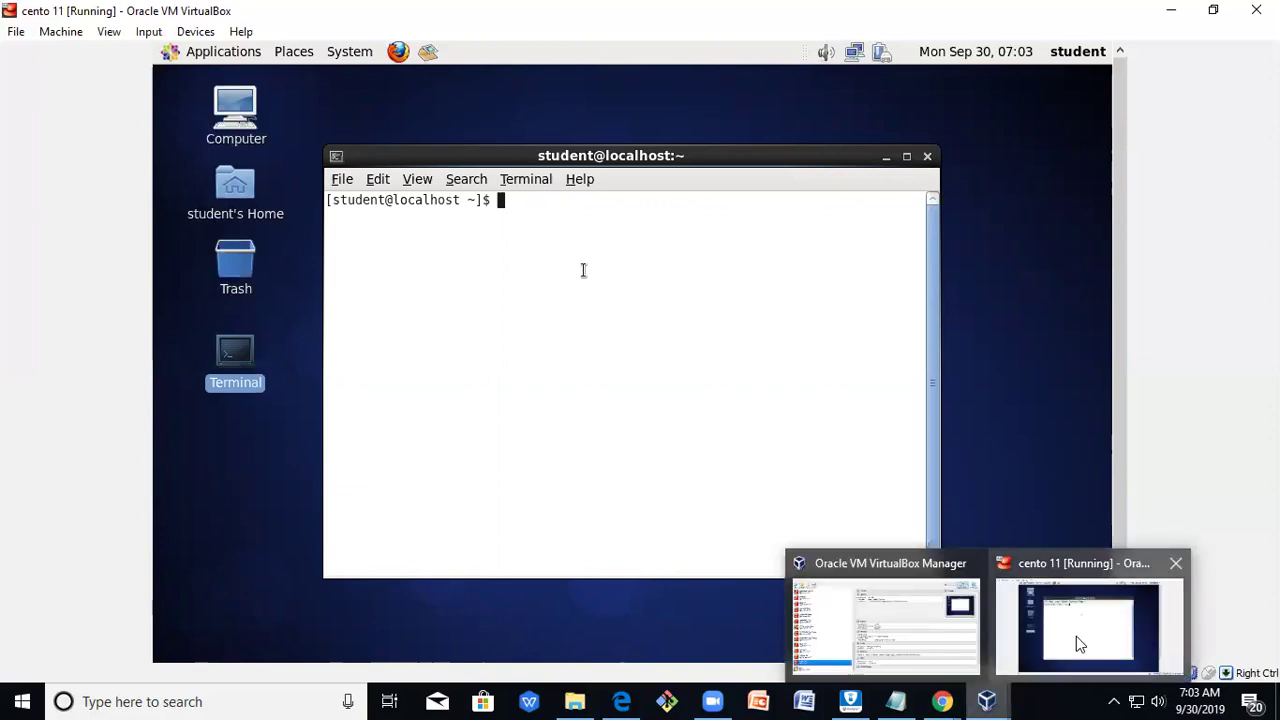
{"action": "left_click", "coordinate": [900, 700]}
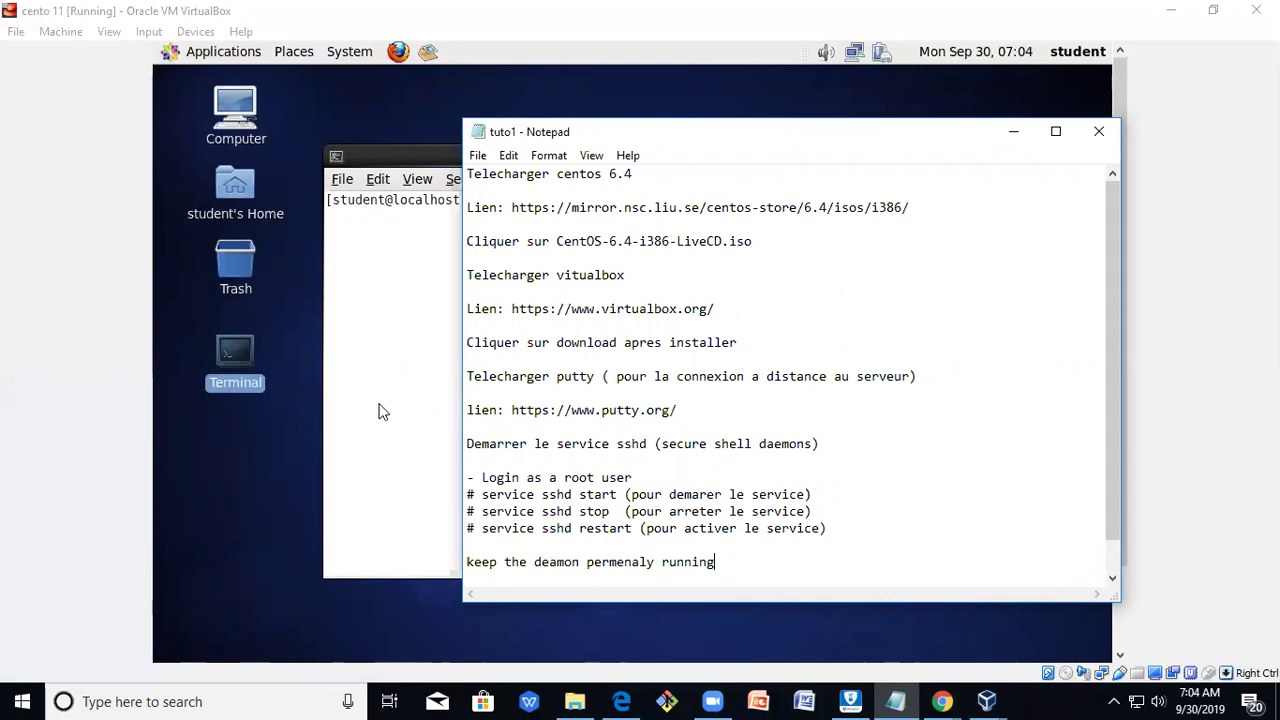
{"action": "left_click", "coordinate": [380, 410]}
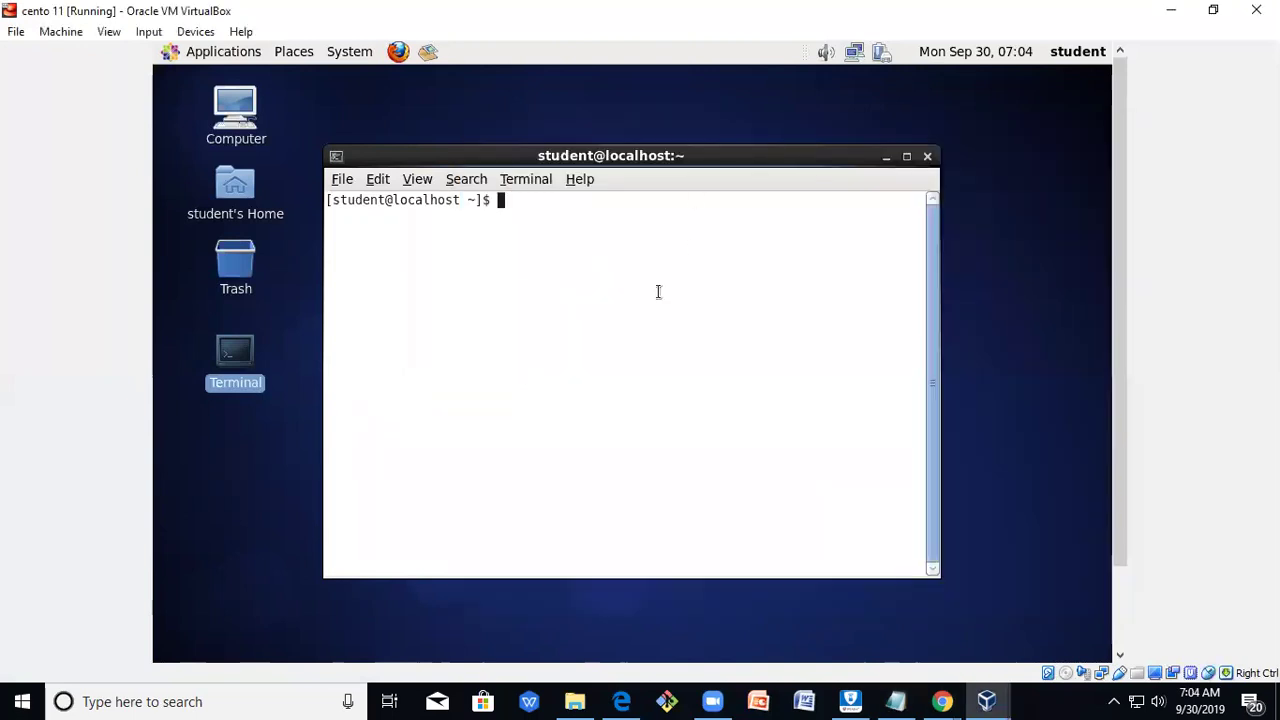
Run 'service sshd start' as student, then check the current user with whoami.
{"action": "type", "text": "service ssh"}
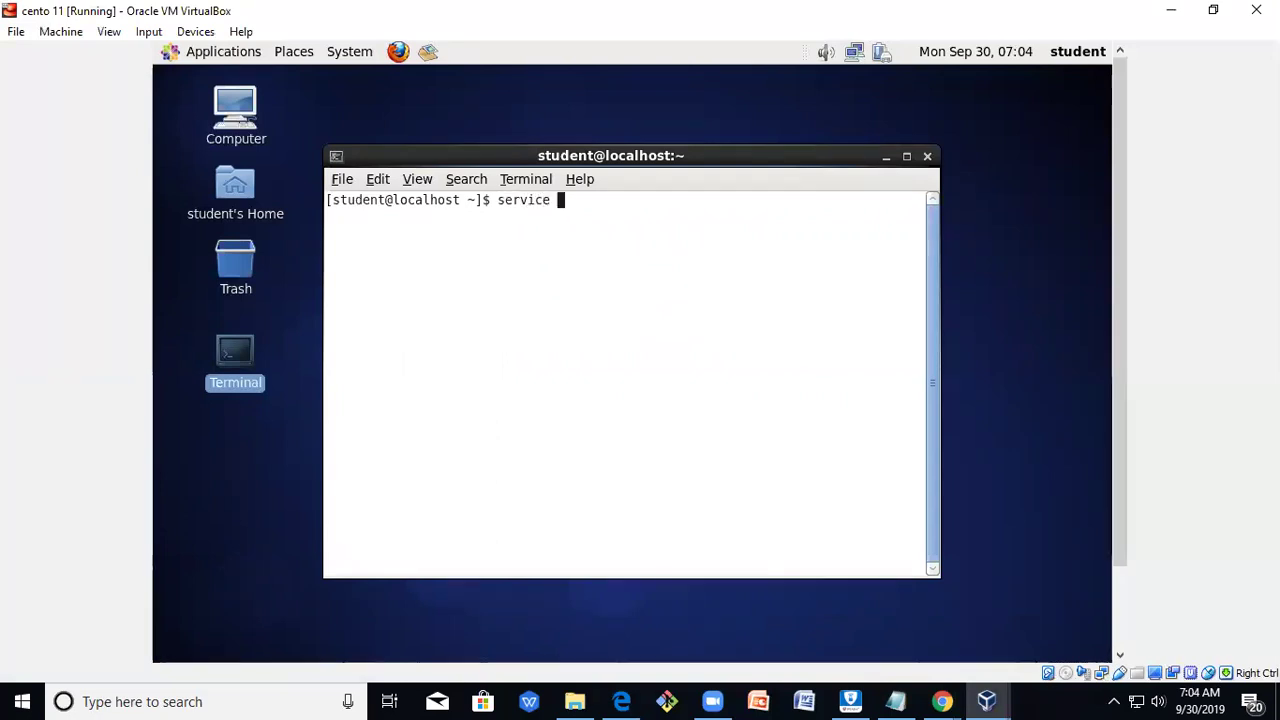
{"action": "type", "text": "d start"}
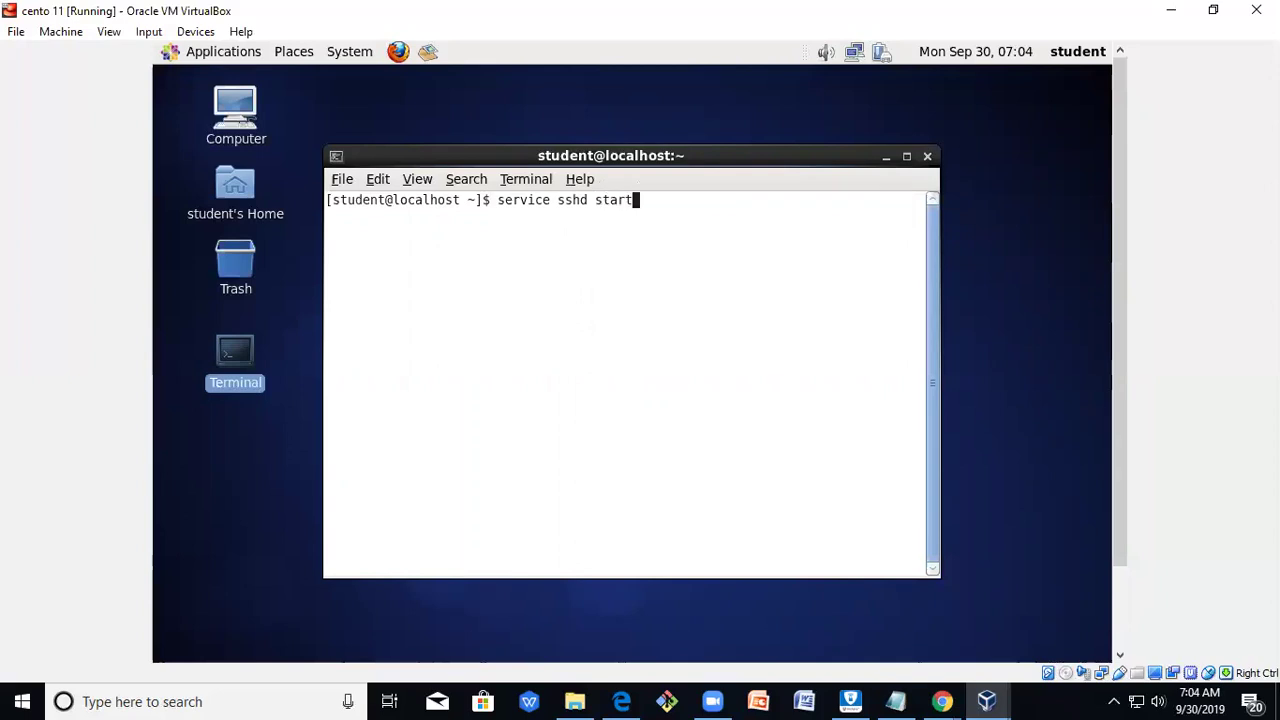
{"action": "key", "text": "Return"}
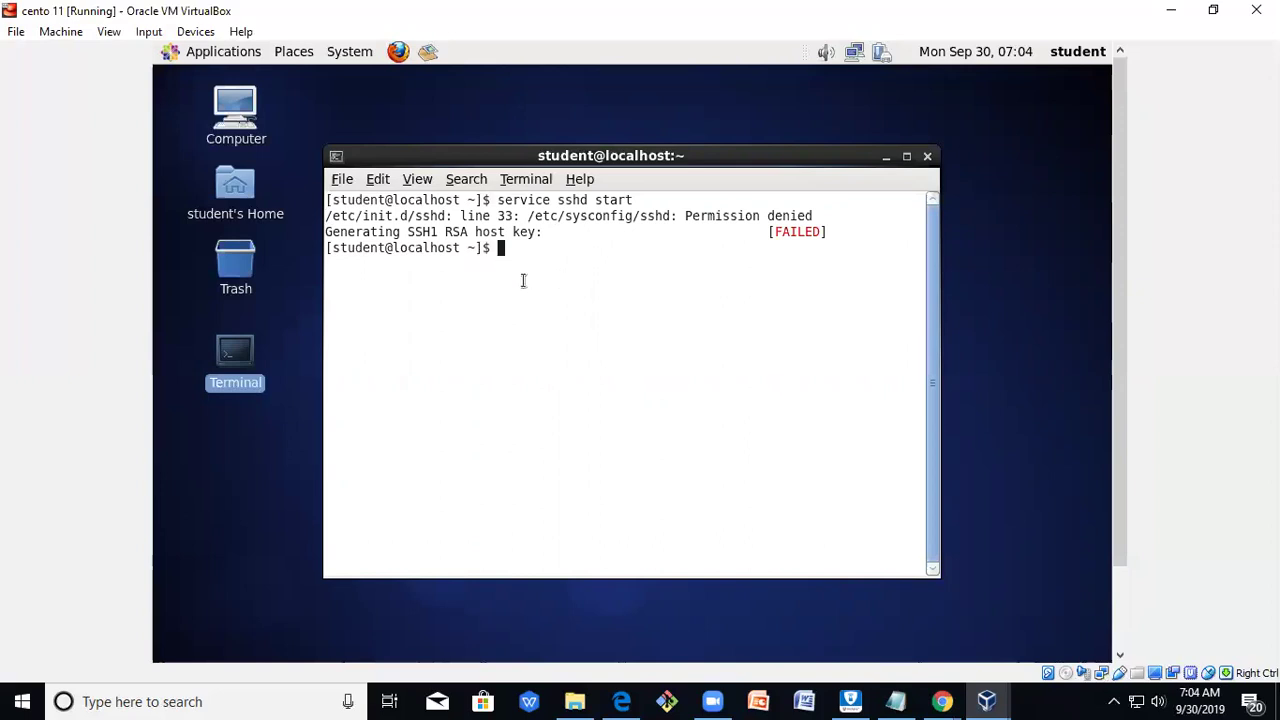
{"action": "type", "text": "whoami"}
{"action": "key", "text": "Return"}
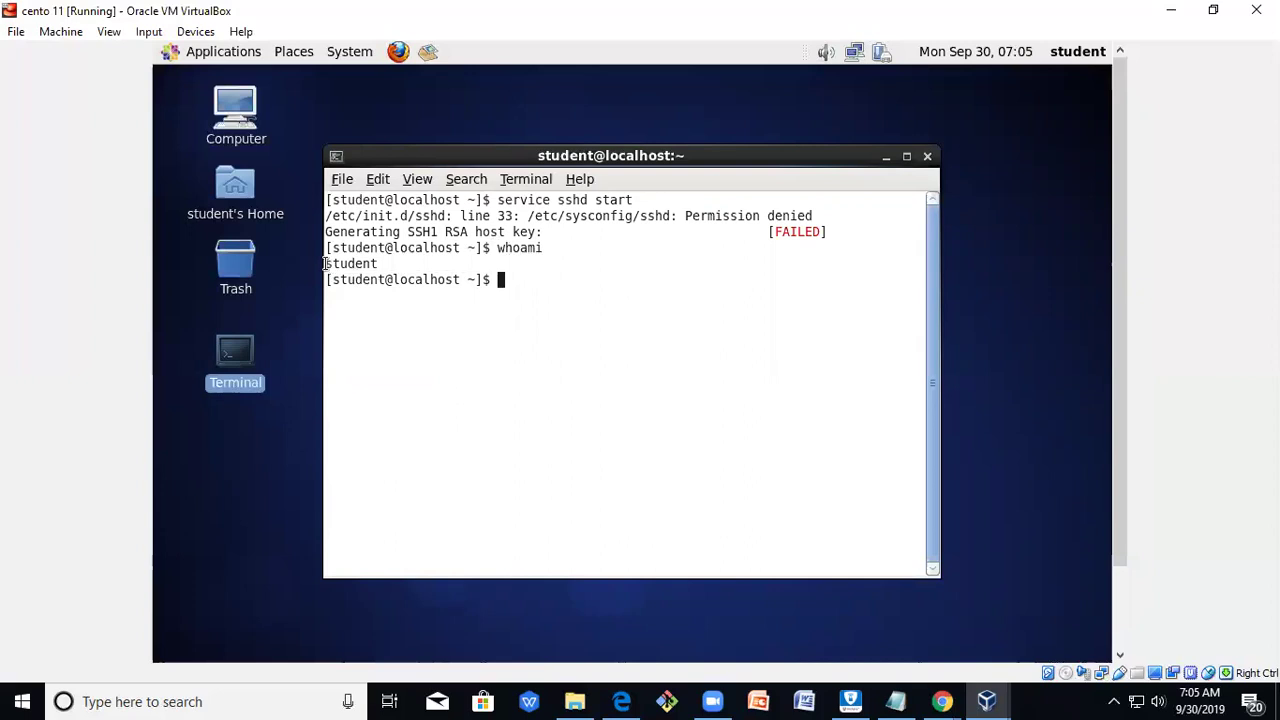
{"action": "triple_click", "coordinate": [325, 263]}
{"action": "left_click", "coordinate": [474, 360]}
Run sudo, then su twice to reach the root password prompt.
{"action": "type", "text": "sudo"}
{"action": "key", "text": "Return"}
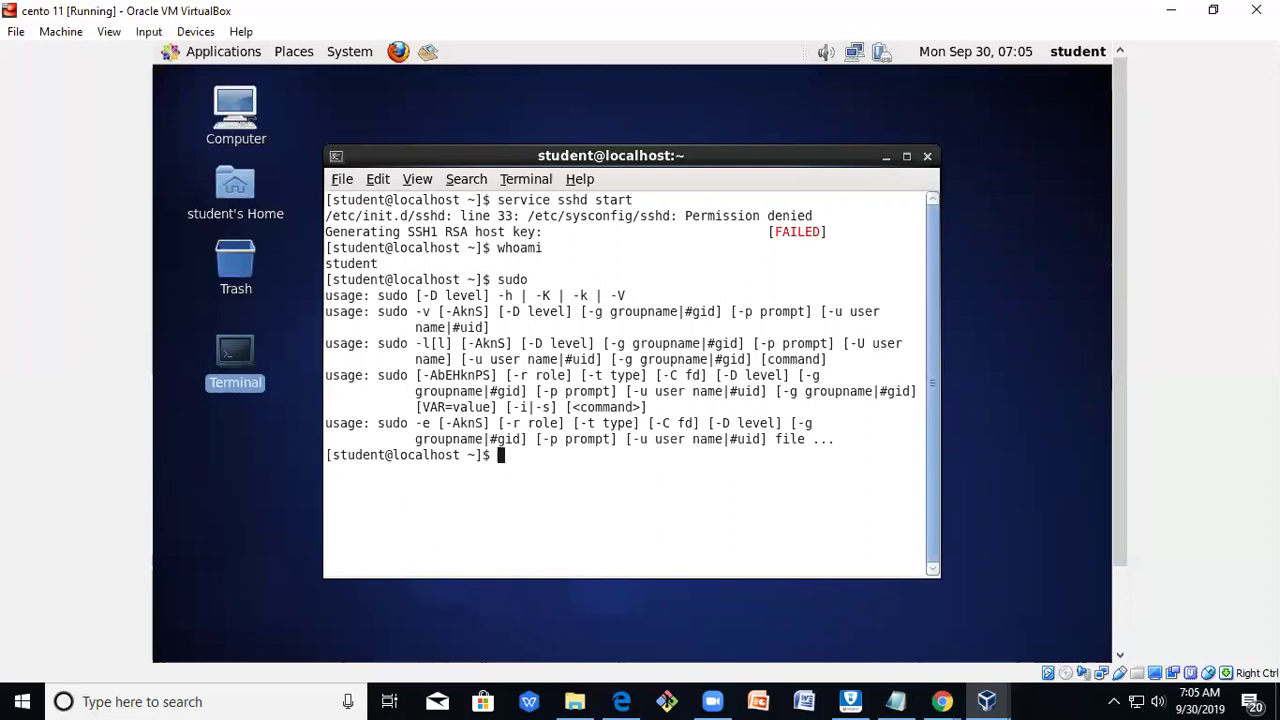
{"action": "type", "text": "su"}
{"action": "key", "text": "Return"}
{"action": "key", "text": "Return"}
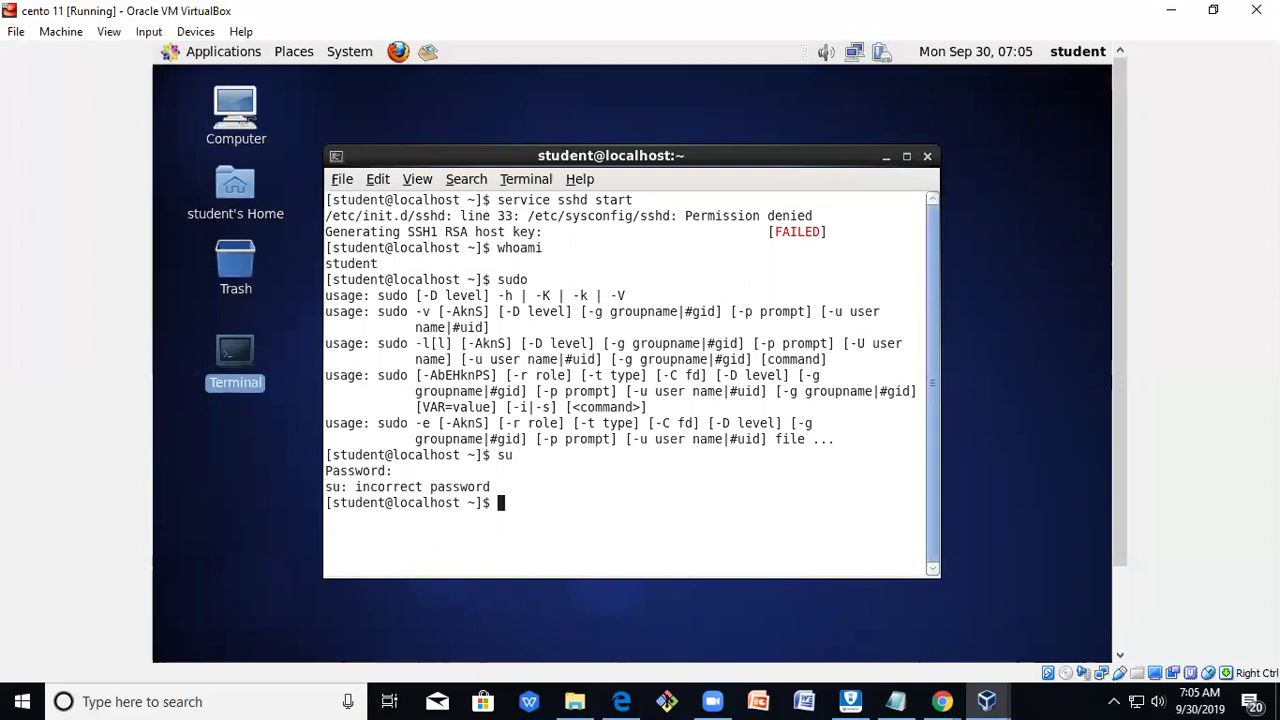
{"action": "type", "text": "su"}
{"action": "key", "text": "Return"}
{"action": "key", "text": "Return"}
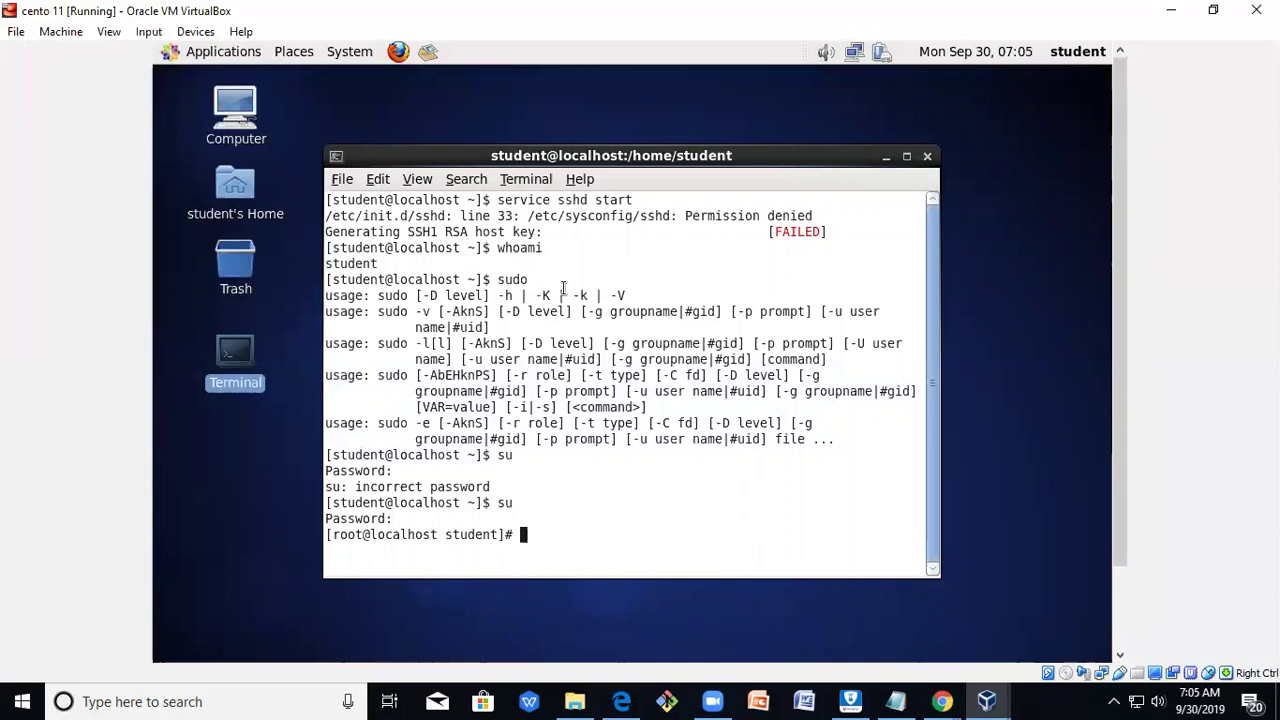
Confirm root with whoami and run 'service sshd start', generating host keys.
{"action": "type", "text": "whoami"}
{"action": "key", "text": "Return"}
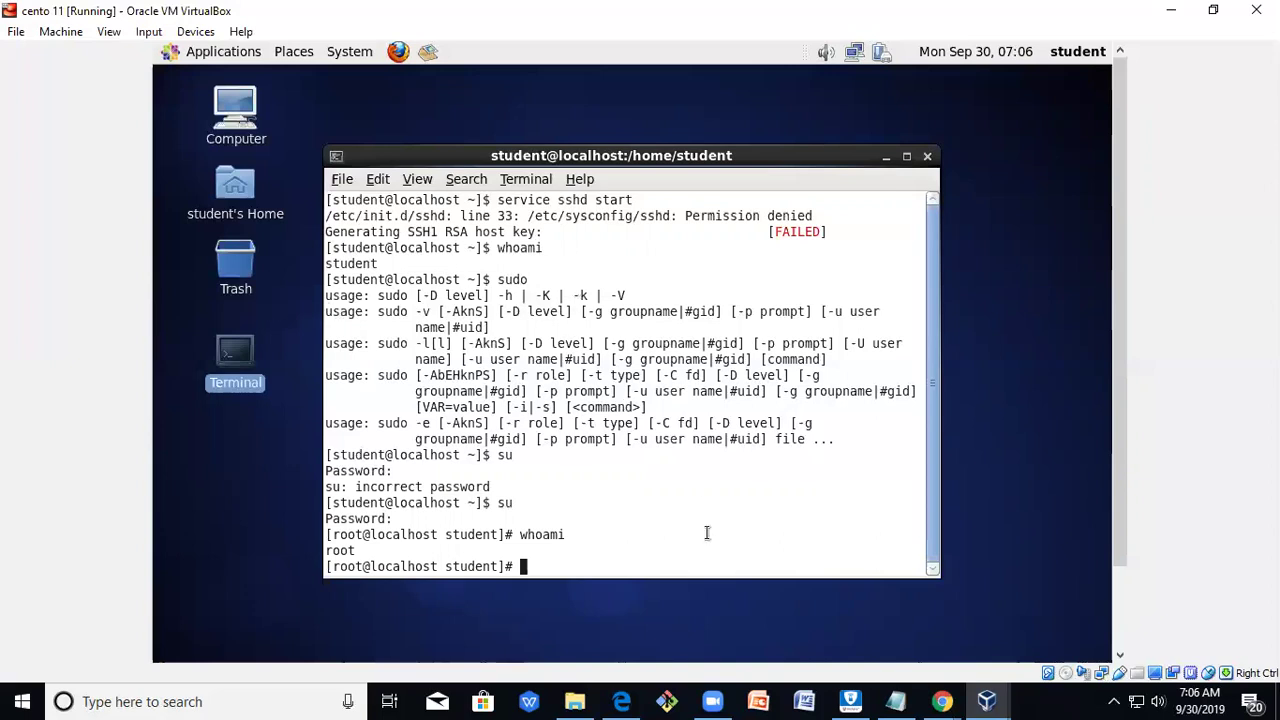
{"action": "key", "text": "Up"}
{"action": "key", "text": "Down"}
{"action": "type", "text": "service sshd start"}
{"action": "key", "text": "Return"}
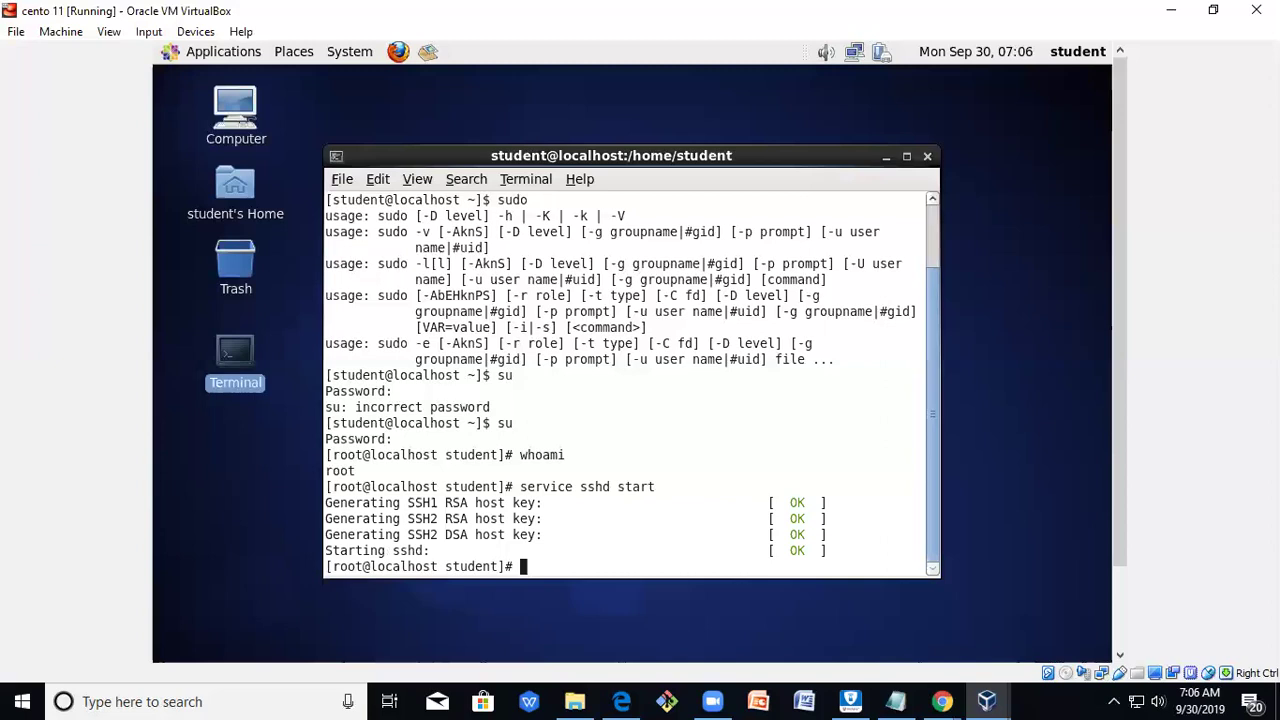
Run 'service sshd restart' and briefly check the Notepad tutorial notes.
{"action": "key", "text": "Up"}
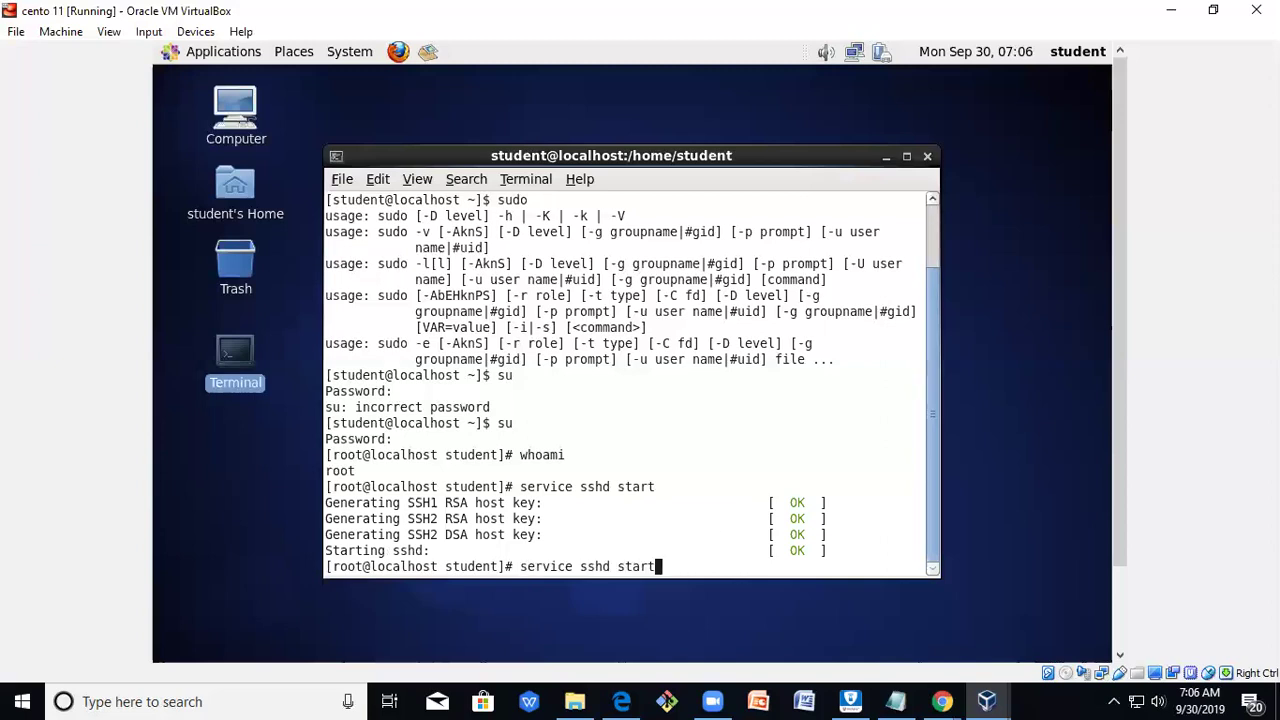
{"action": "key", "text": "BackSpace"}
{"action": "key", "text": "BackSpace"}
{"action": "key", "text": "BackSpace"}
{"action": "key", "text": "BackSpace"}
{"action": "key", "text": "BackSpace"}
{"action": "type", "text": "restart"}
{"action": "key", "text": "Return"}
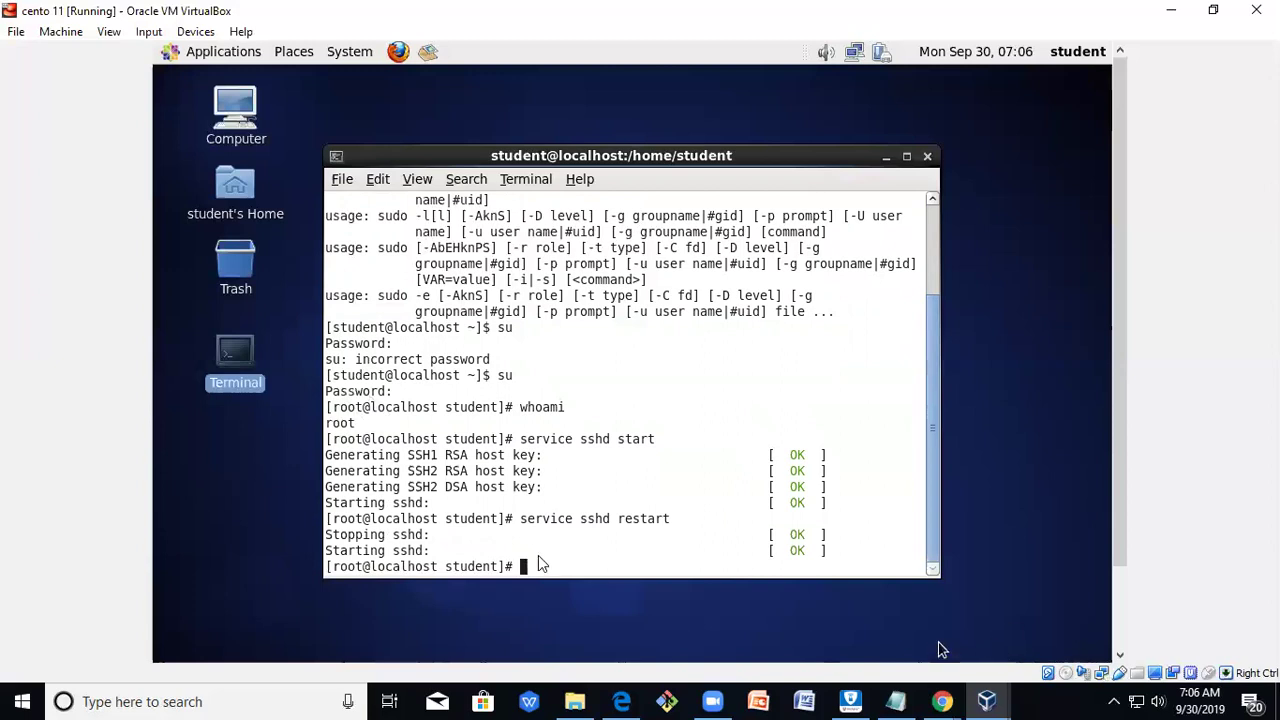
{"action": "left_click", "coordinate": [895, 701]}
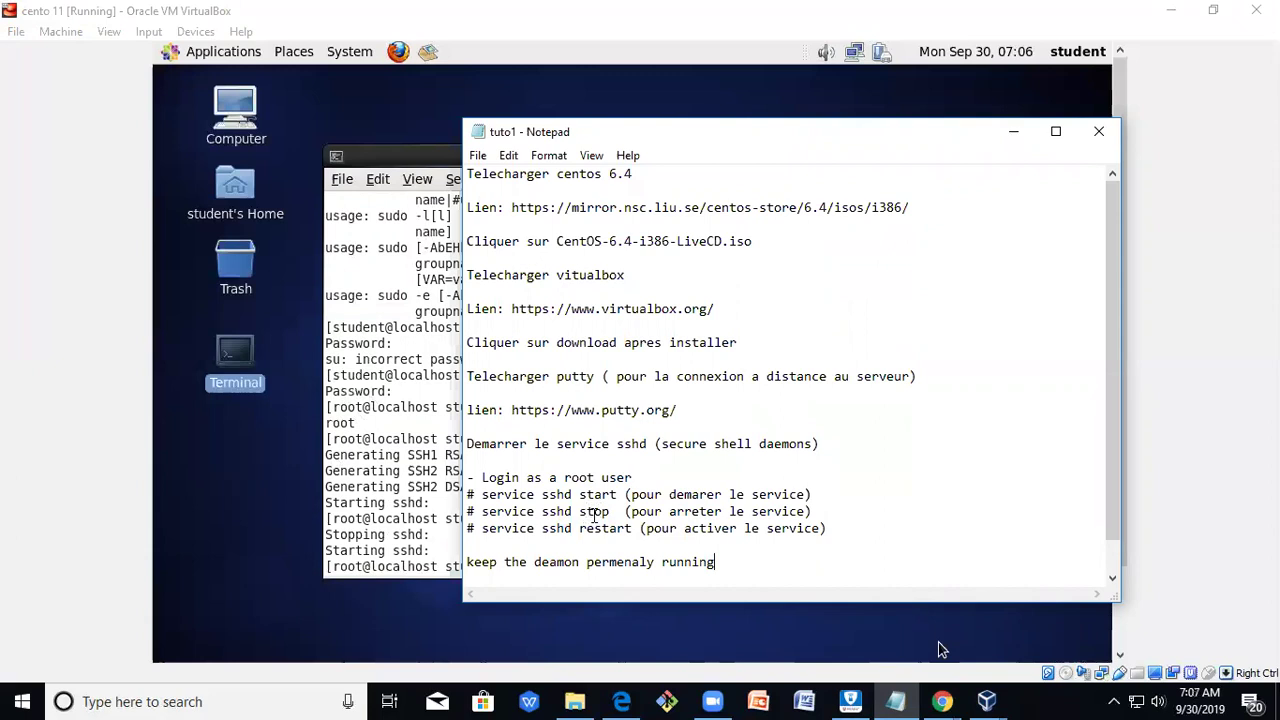
{"action": "left_click", "coordinate": [998, 137]}
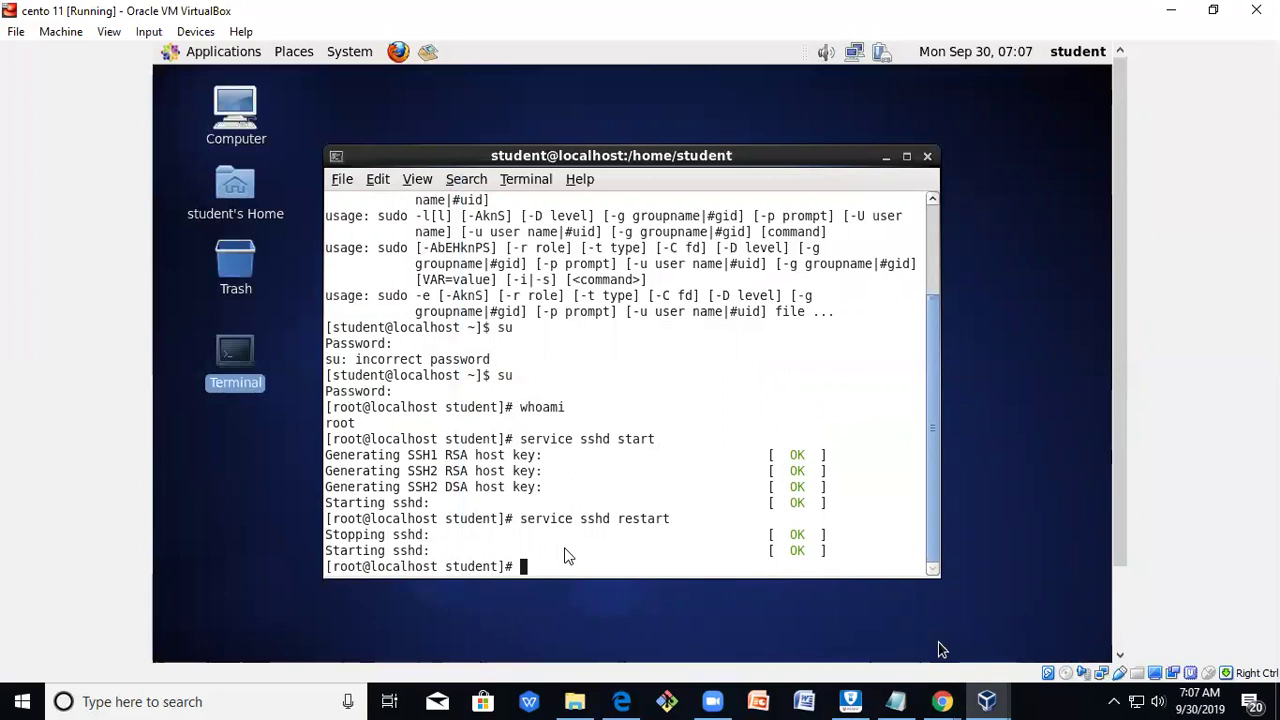
Run 'service sshd status', then ifconfig to read eth0's address 10.0.0.46.
{"action": "key", "text": "Up"}
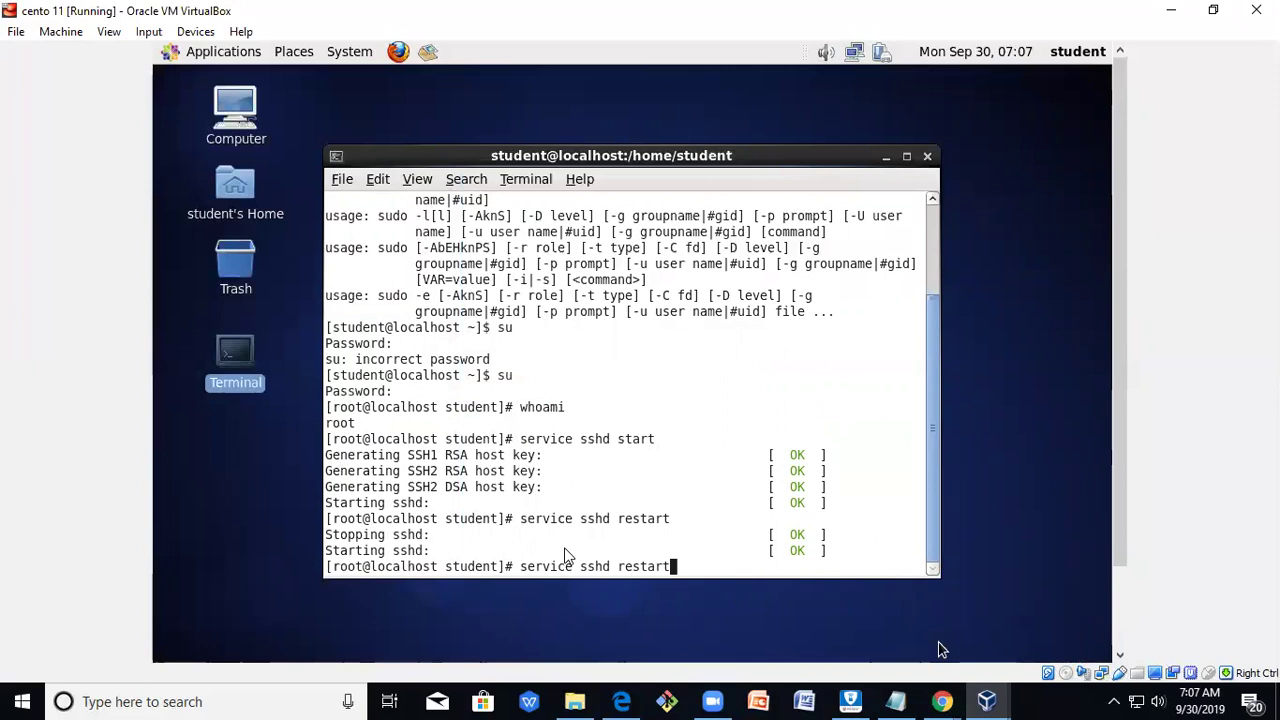
{"action": "key", "text": "BackSpace"}
{"action": "key", "text": "BackSpace"}
{"action": "key", "text": "BackSpace"}
{"action": "key", "text": "BackSpace"}
{"action": "key", "text": "BackSpace"}
{"action": "key", "text": "BackSpace"}
{"action": "key", "text": "BackSpace"}
{"action": "type", "text": "status"}
{"action": "key", "text": "Return"}
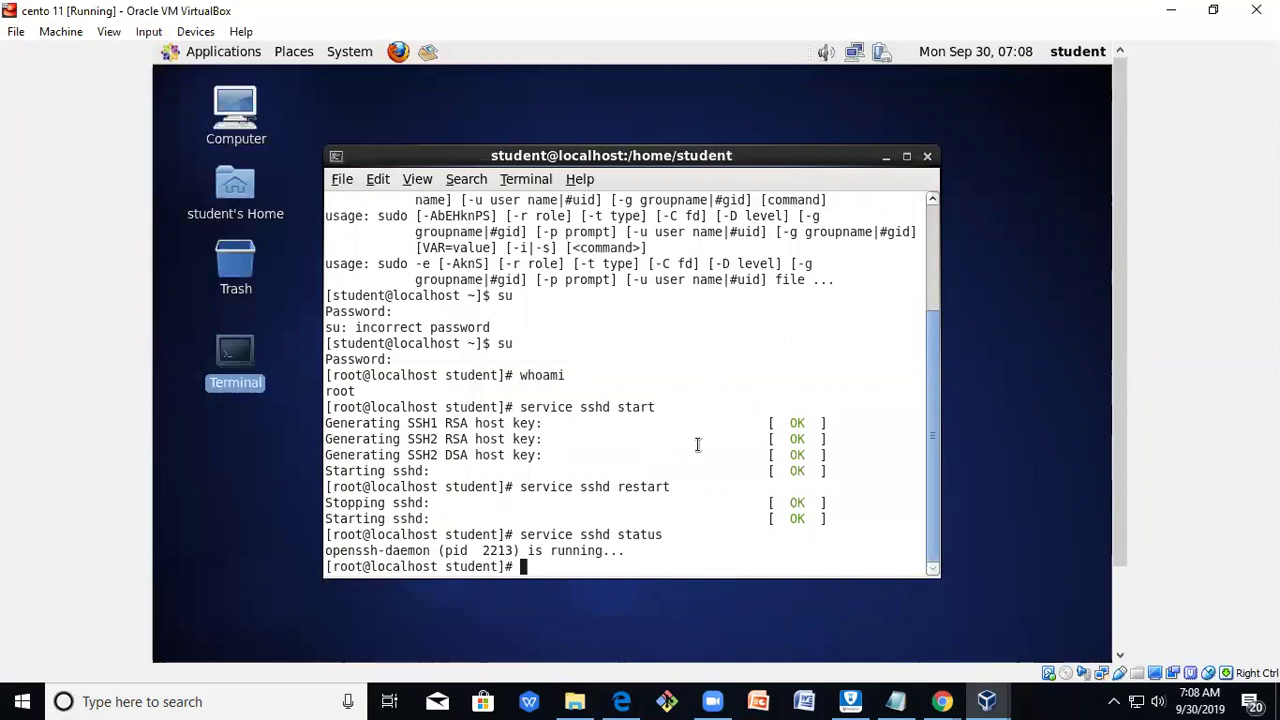
{"action": "type", "text": "ifconfig"}
{"action": "key", "text": "Return"}
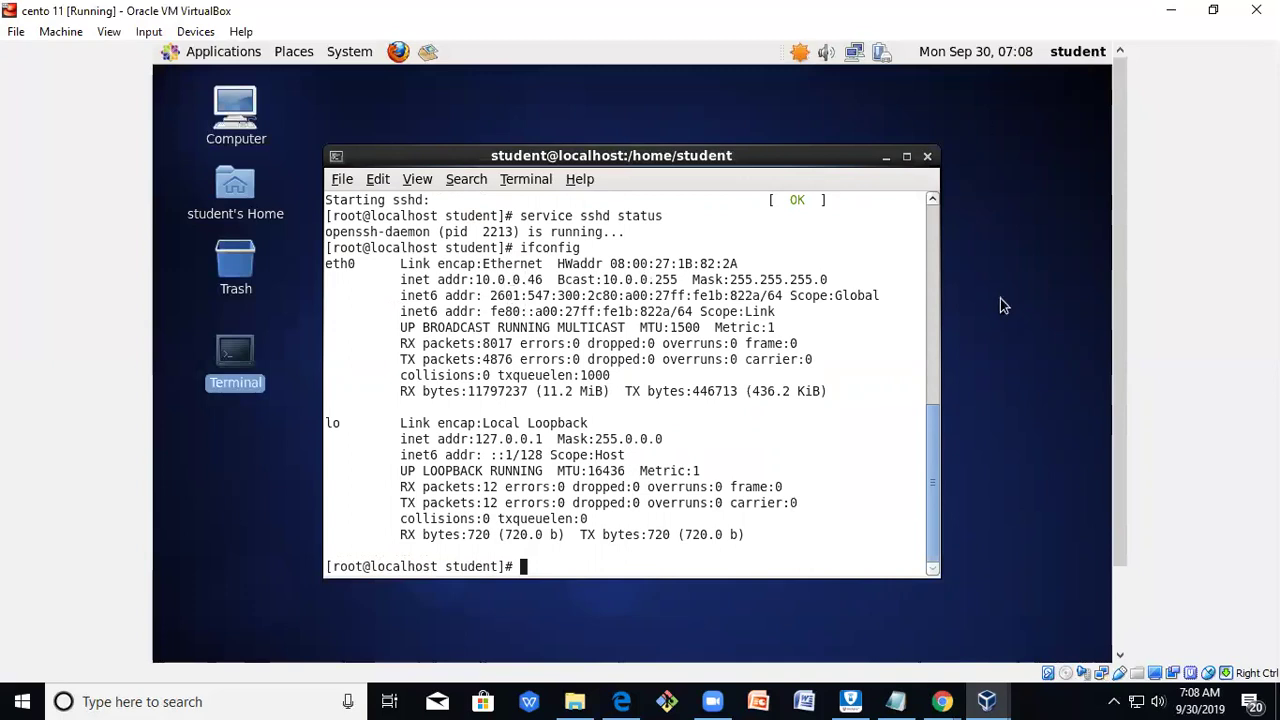
Minimize the VirtualBox windows, launch PuTTY and connect to host 10.0.0.46.
{"action": "left_click", "coordinate": [1172, 10]}
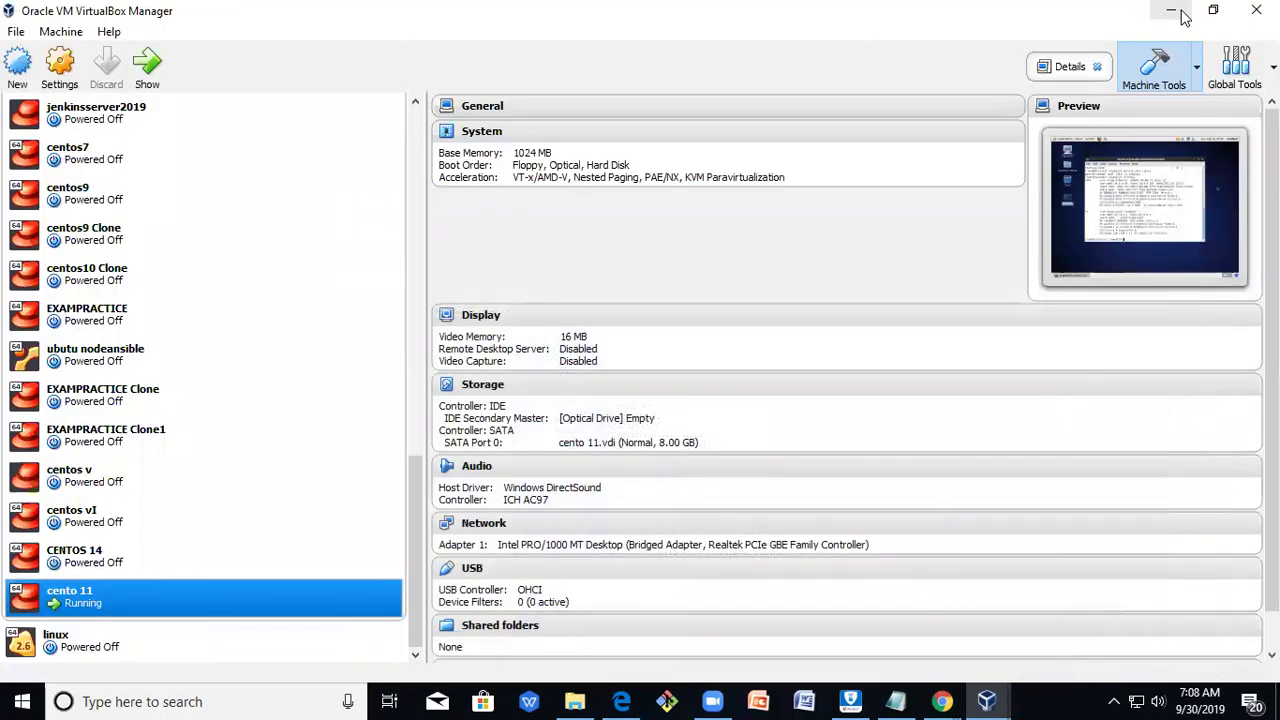
{"action": "left_click", "coordinate": [1170, 10]}
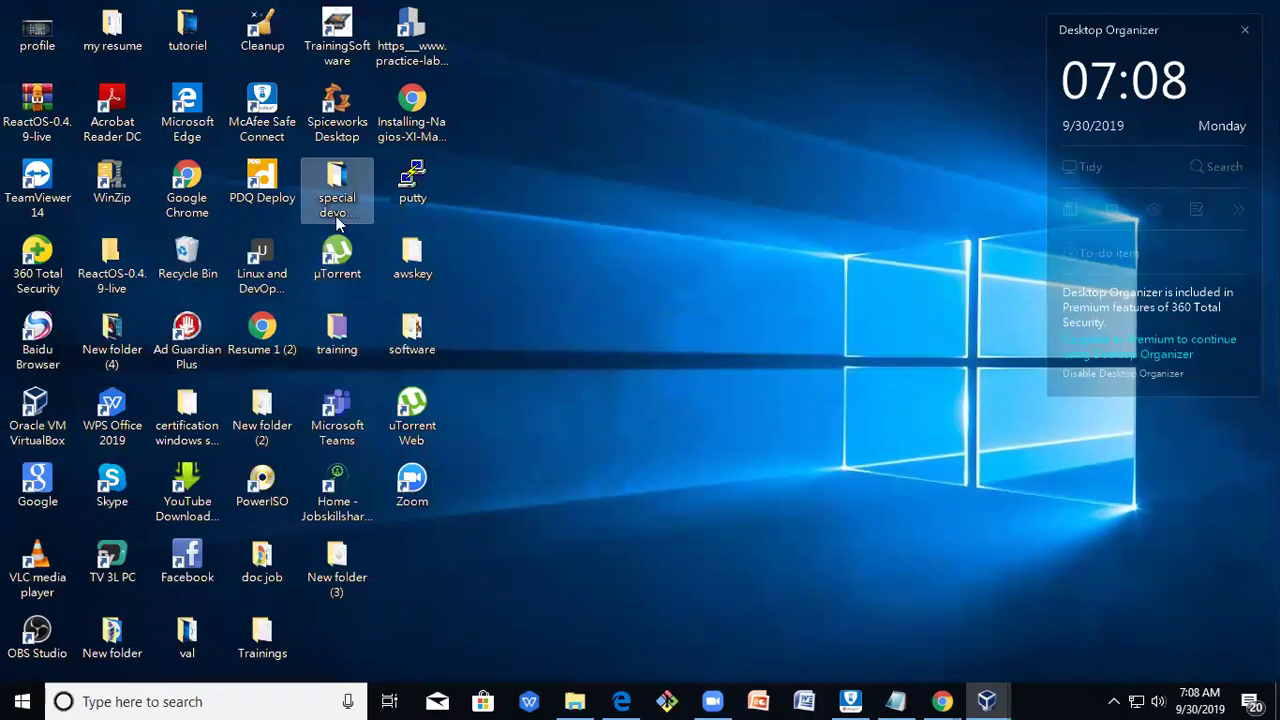
{"action": "double_click", "coordinate": [407, 182]}
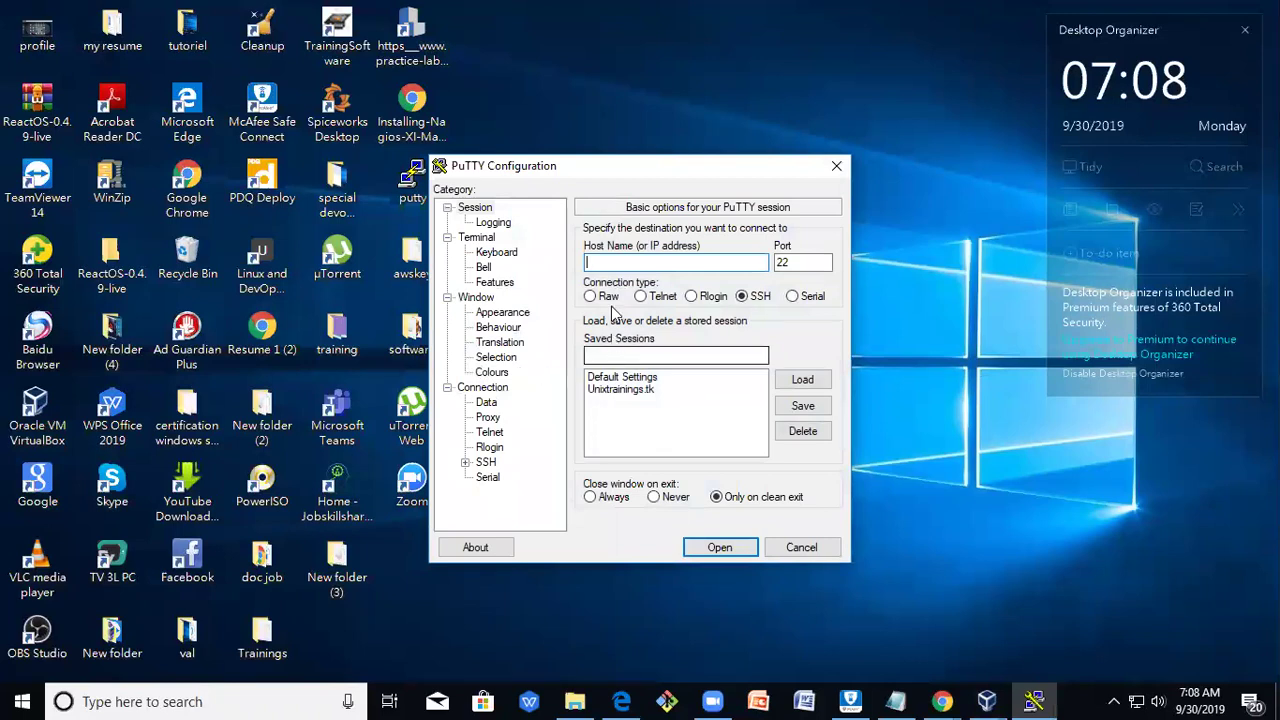
{"action": "type", "text": "10"}
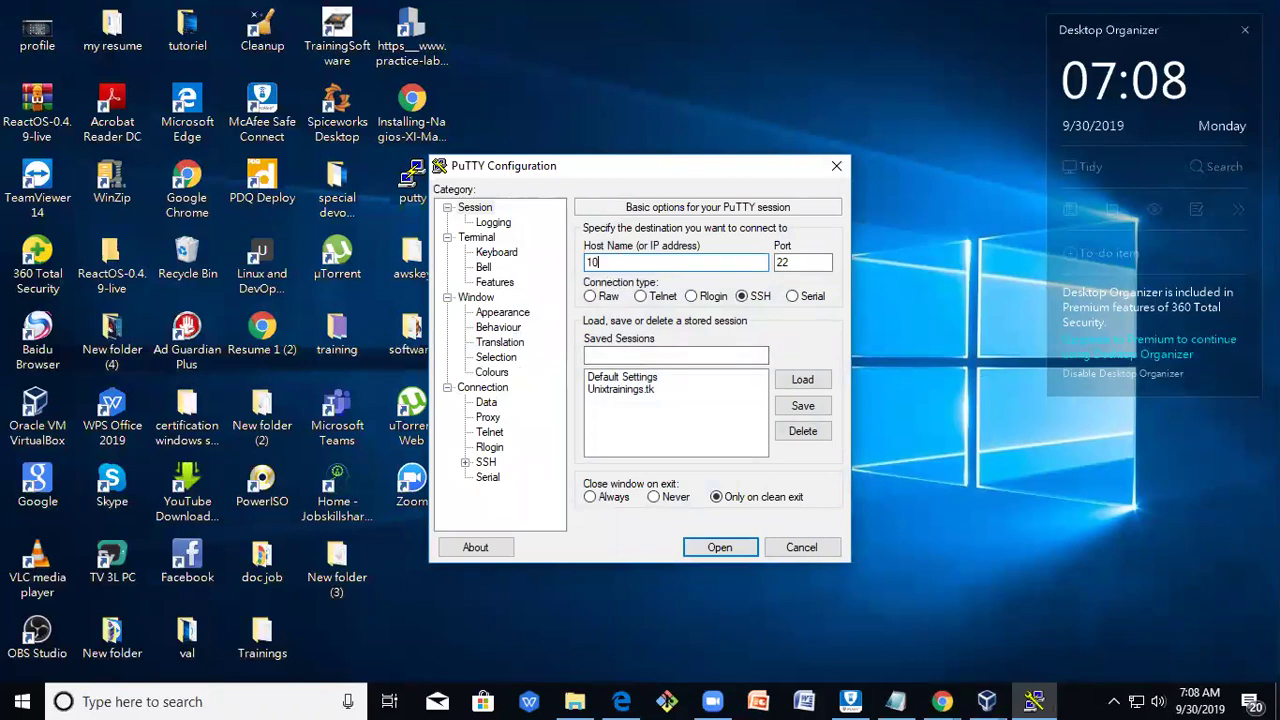
{"action": "type", "text": ".0.0.46"}
{"action": "left_click", "coordinate": [720, 548]}
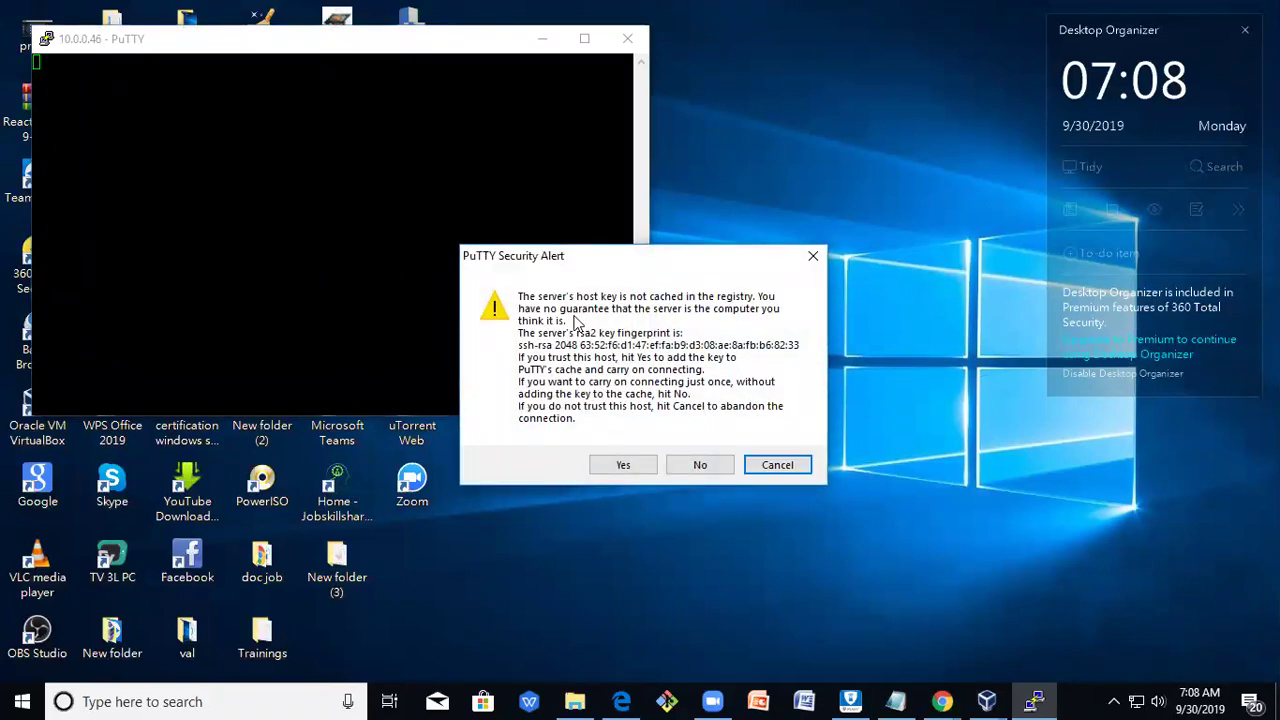
Trust the host key, log in as student with the password, and run whoami.
{"action": "left_click", "coordinate": [647, 466]}
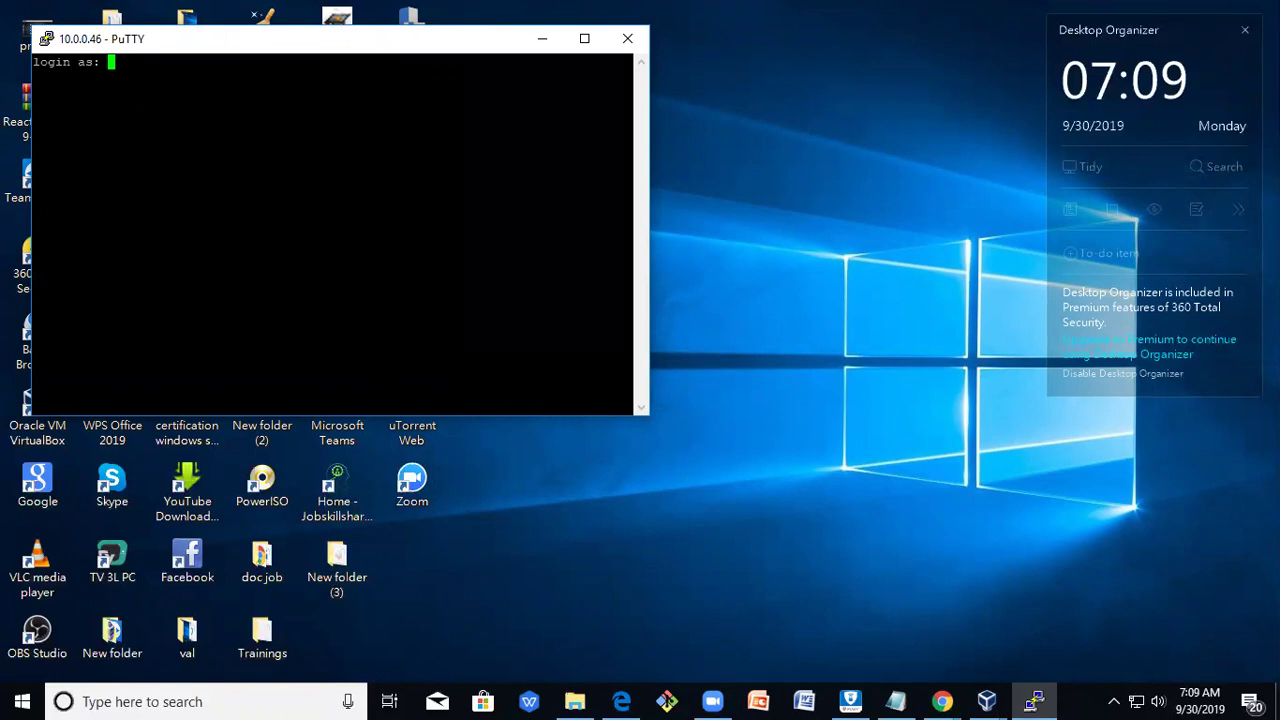
{"action": "type", "text": "student"}
{"action": "key", "text": "Return"}
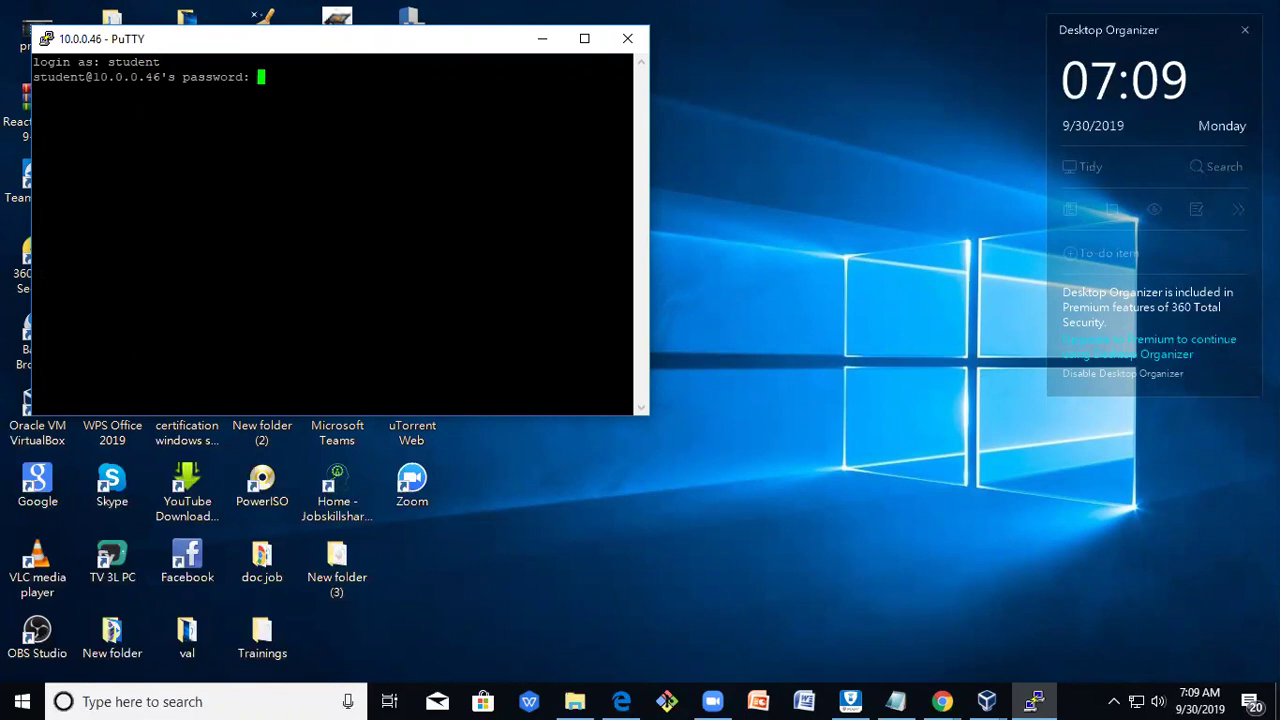
{"action": "key", "text": "Return"}
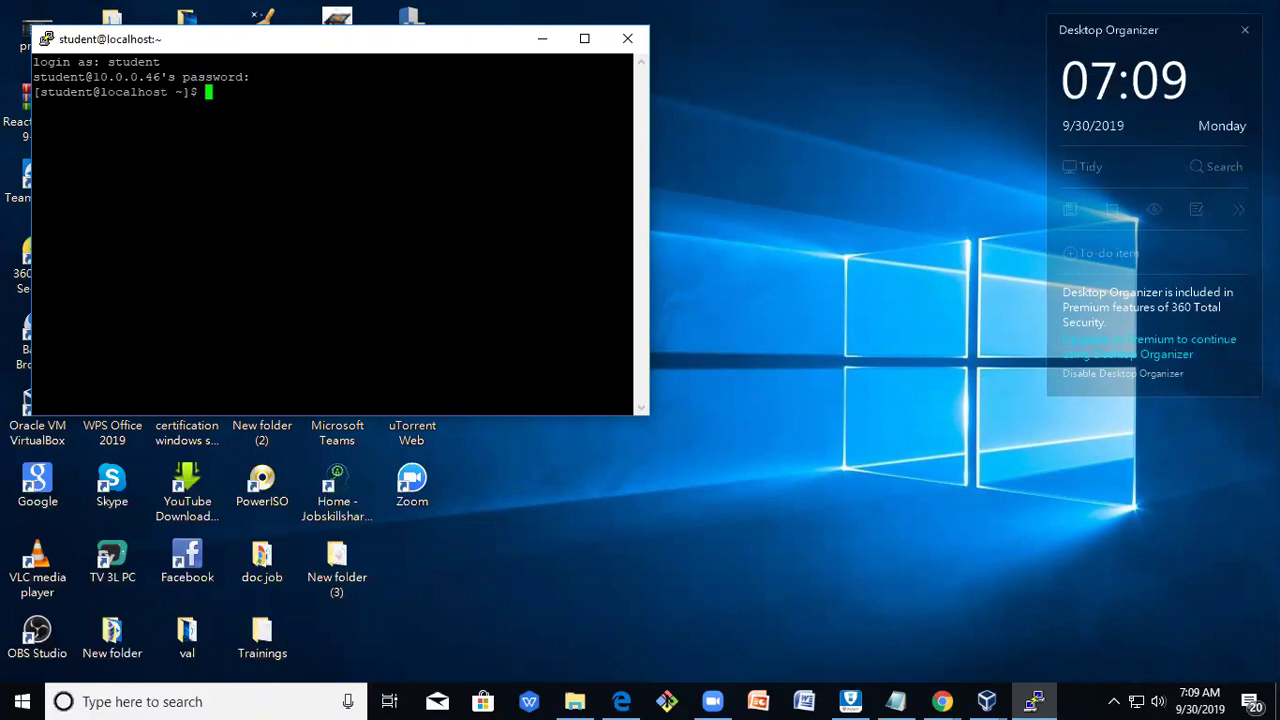
{"action": "type", "text": "whoami"}
{"action": "key", "text": "Return"}
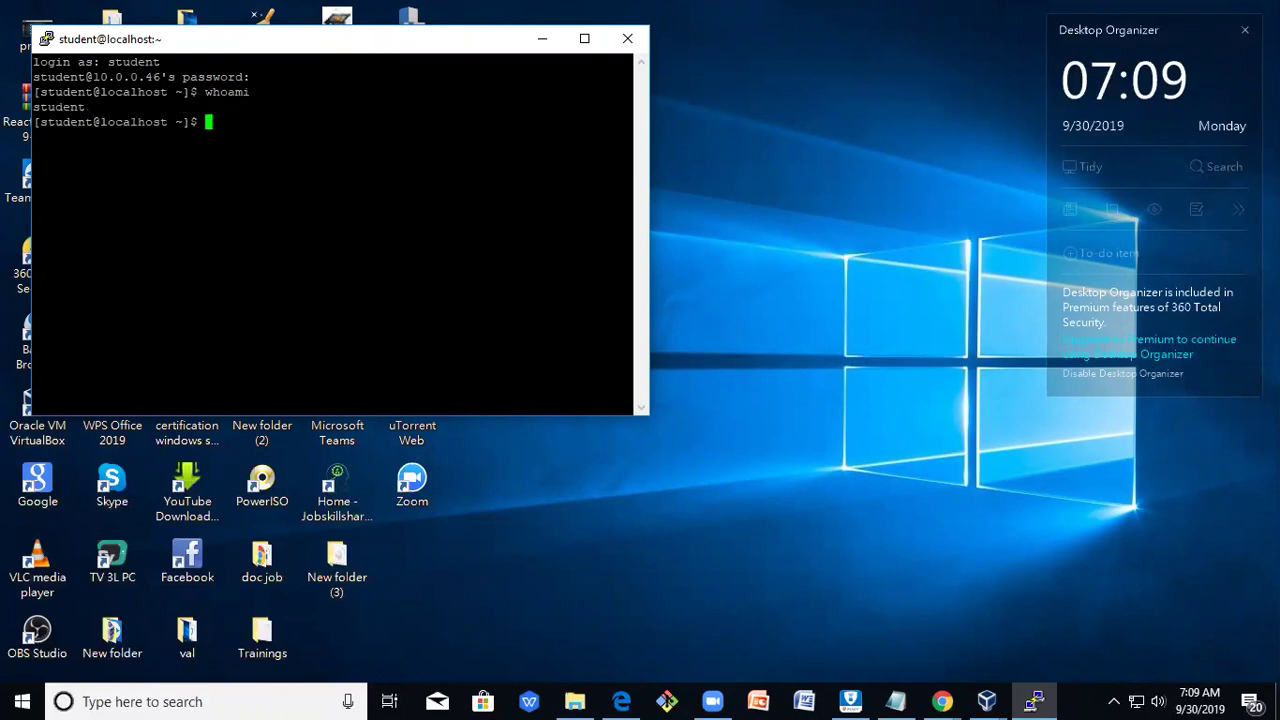